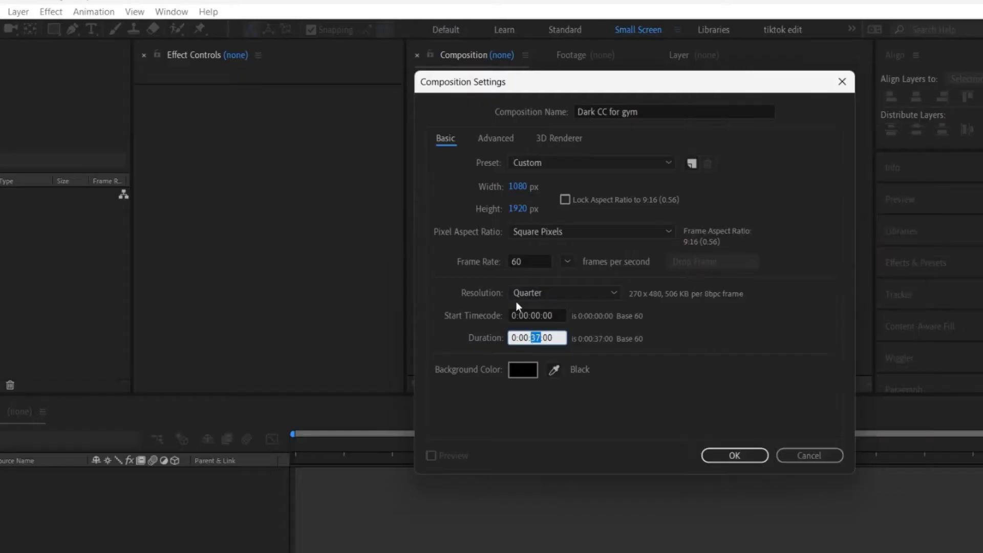
Set the Dark CC for gym composition's duration to 0:00:10:00 and create it
type("5")
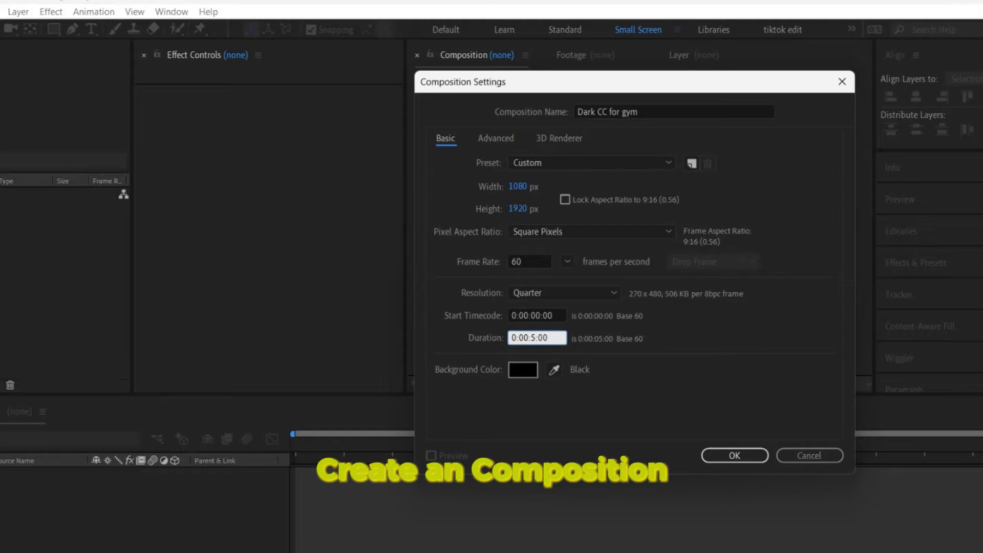
type("10")
key("Return")
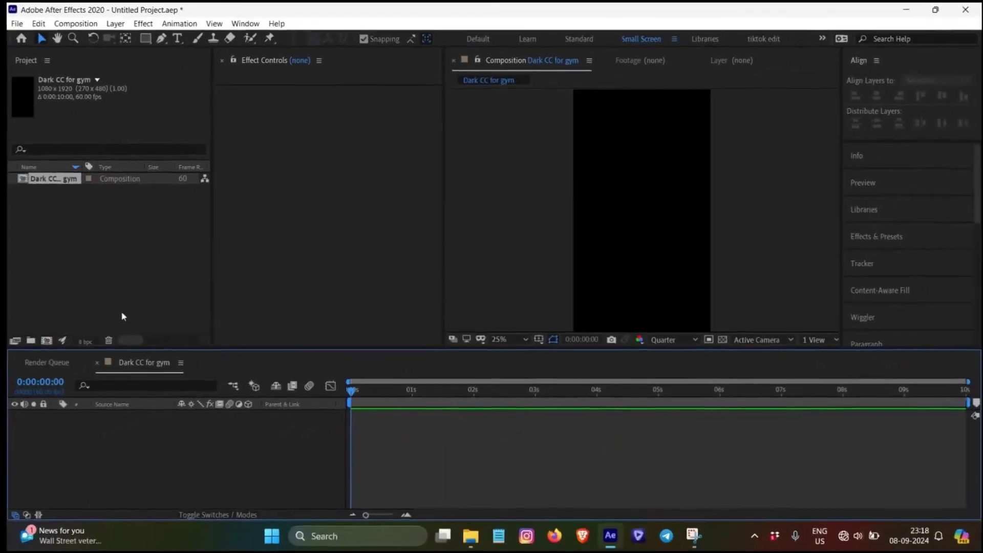
Import For CC.mp4 and drop it into the Dark CC for gym timeline
double_click(112, 242)
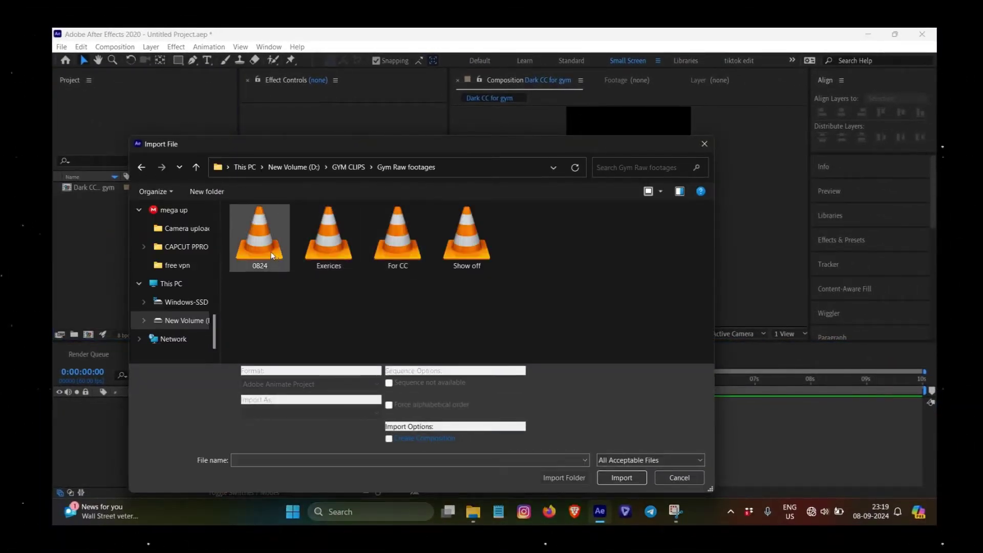
left_click(398, 238)
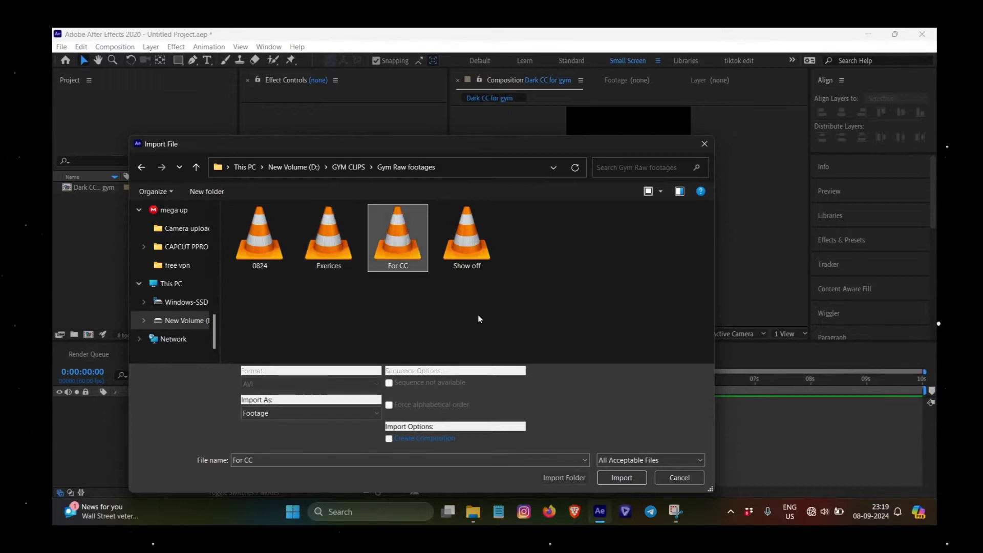
left_click(621, 478)
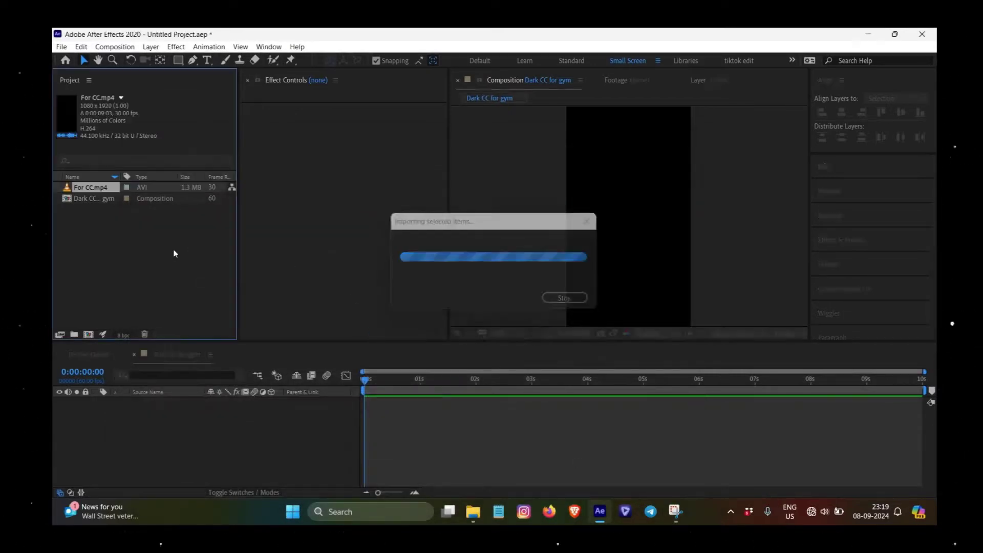
left_click_drag(90, 187, 127, 406)
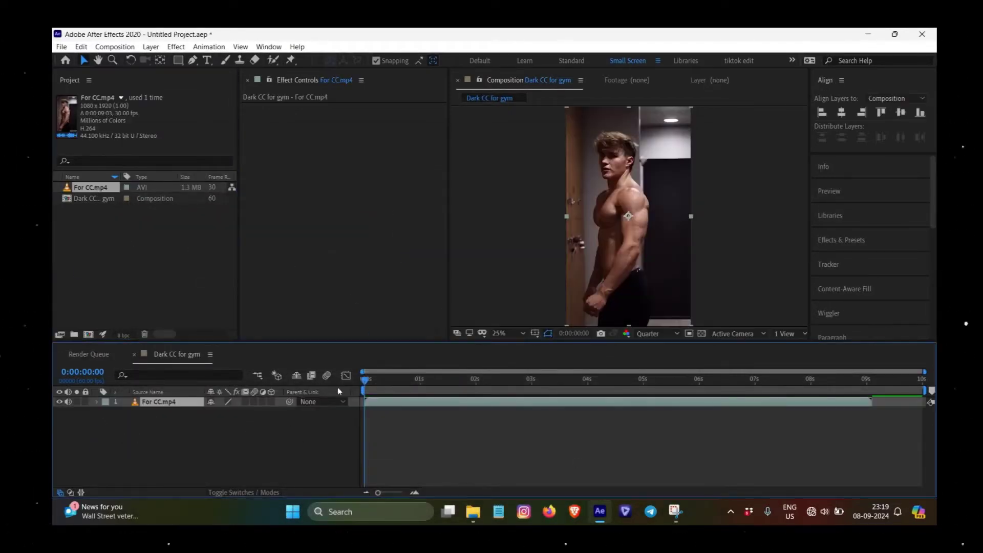
mouse_move(372, 380)
left_mouse_down()
mouse_move(826, 424)
mouse_move(494, 390)
left_mouse_up()
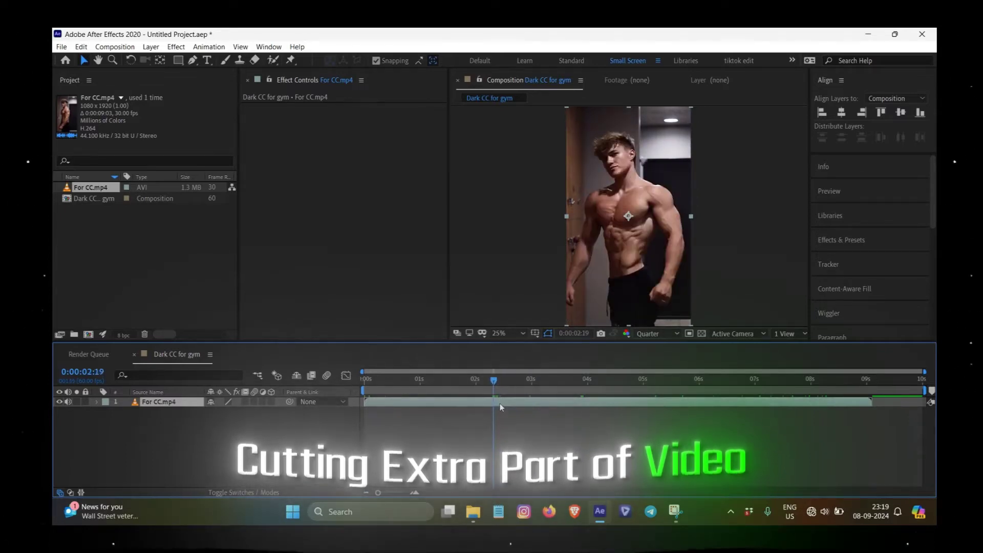
Split the For CC.mp4 layer at 0:00:02:19 and delete the later part
key("ctrl+shift+d")
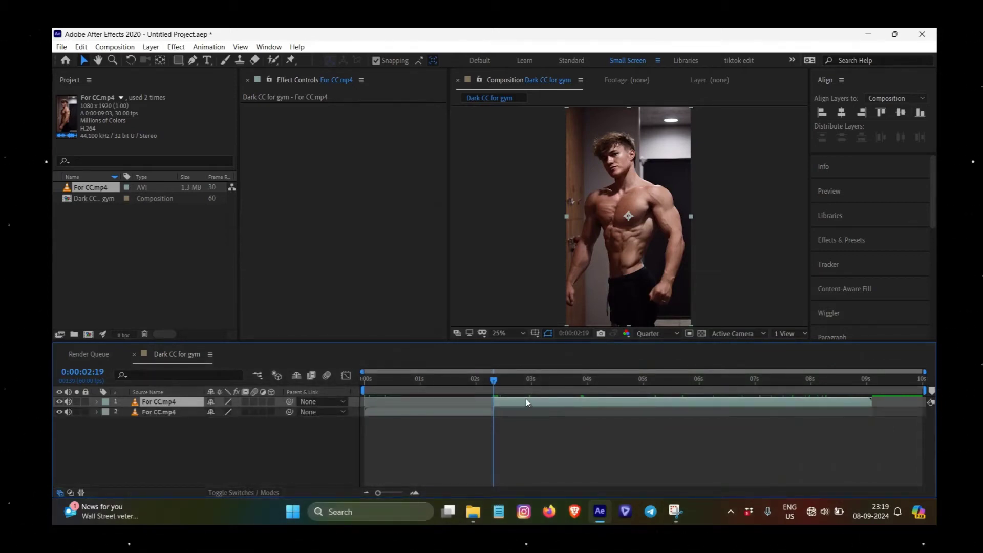
key("Delete")
key("Page_Up")
key("Page_Up")
key("Page_Up")
left_click_drag(484, 386, 494, 392)
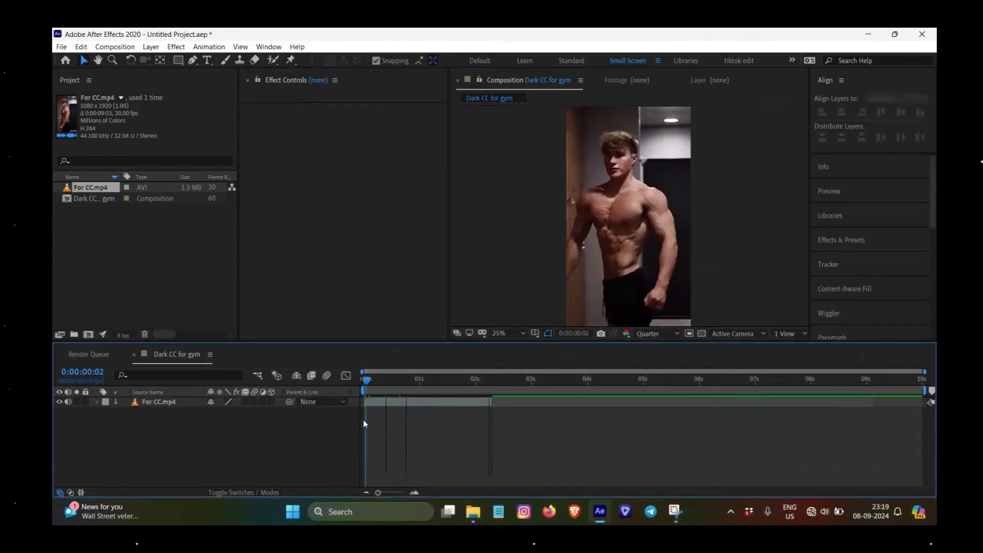
End the work area at 0:00:02:19 and zoom the timeline in on the short clip
key("b")
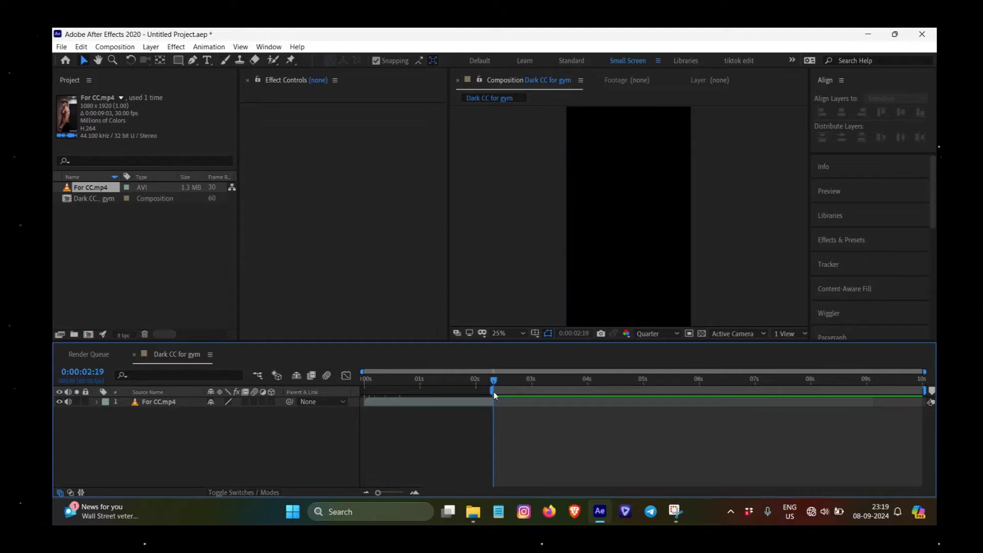
key("ctrl+z")
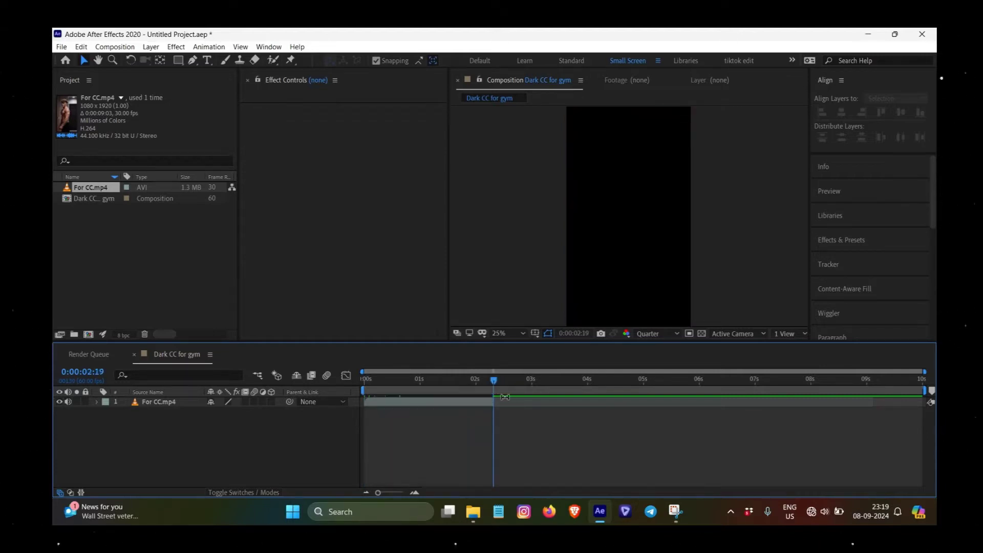
key("n")
left_click_drag(494, 385, 320, 425)
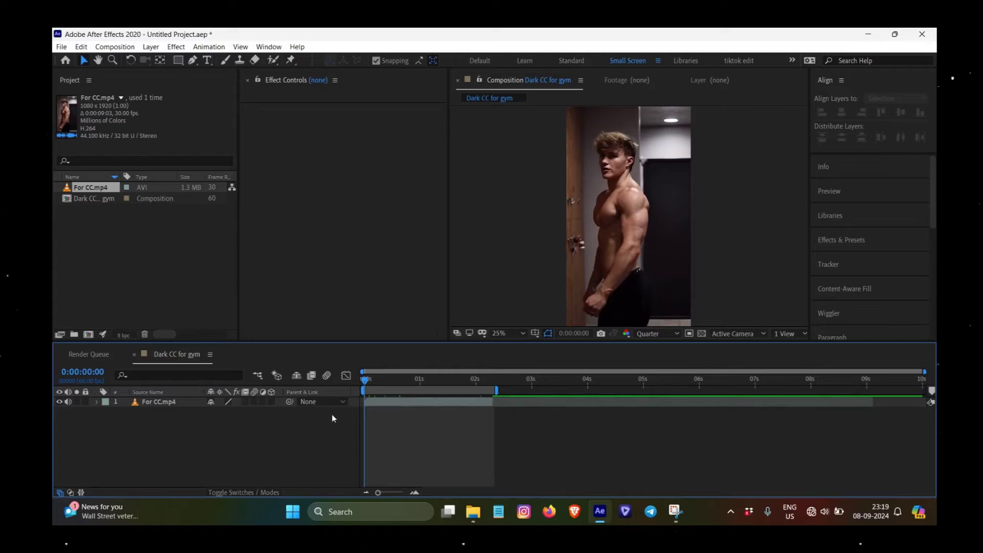
key("equal")
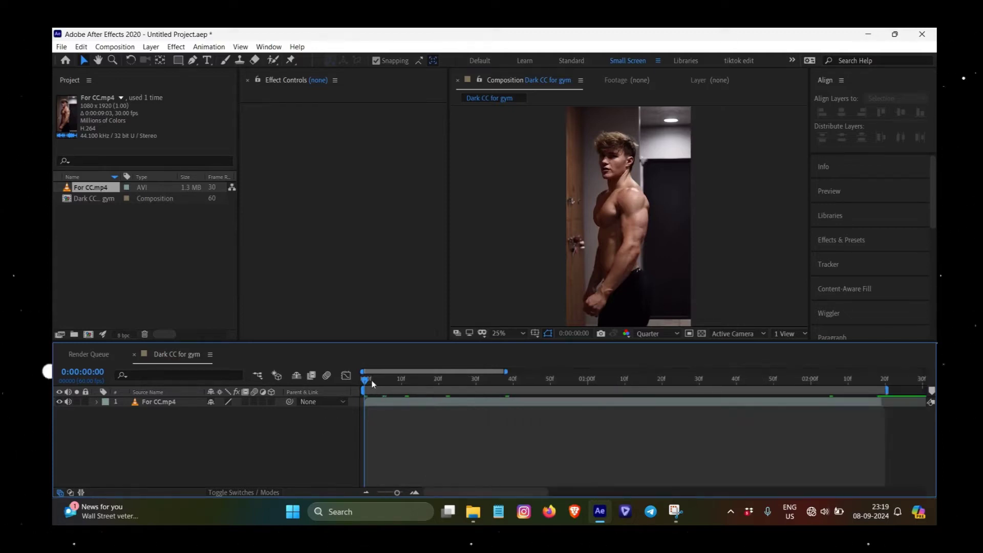
mouse_move(370, 380)
left_mouse_down()
mouse_move(535, 382)
mouse_move(429, 396)
mouse_move(254, 399)
left_mouse_up()
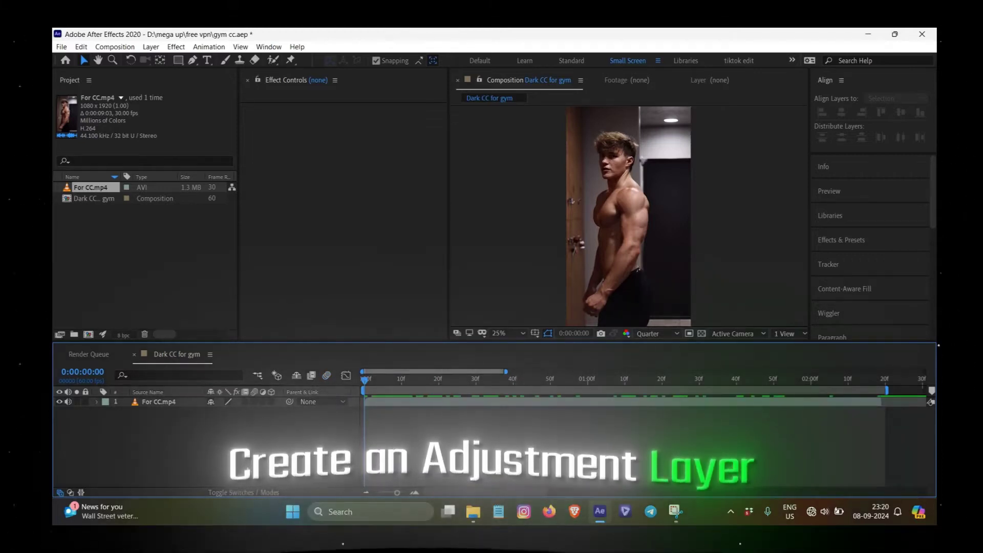
Add an adjustment layer above For CC.mp4, trimmed to end at 0:00:02:19
right_click(223, 454)
mouse_move(307, 333)
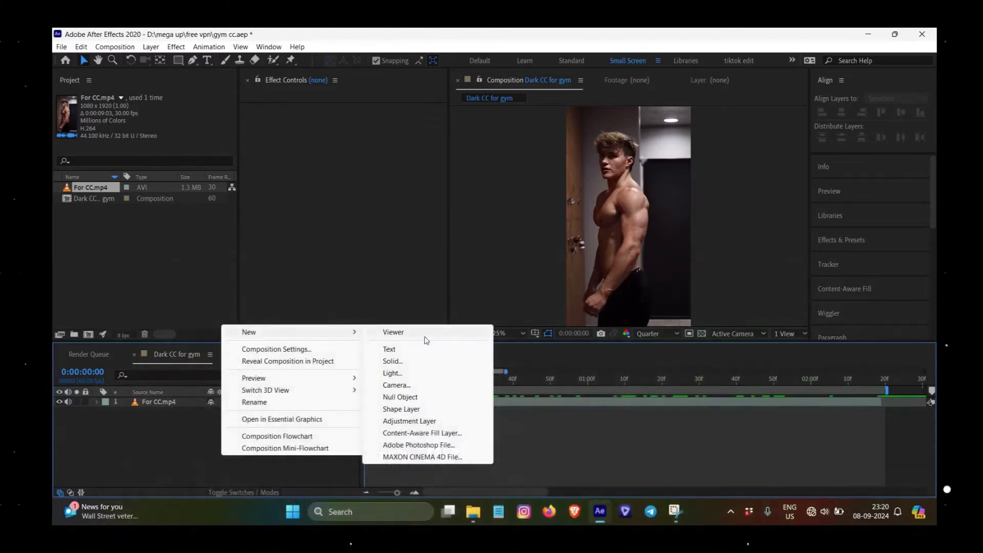
left_click(444, 422)
left_click_drag(368, 379, 886, 404)
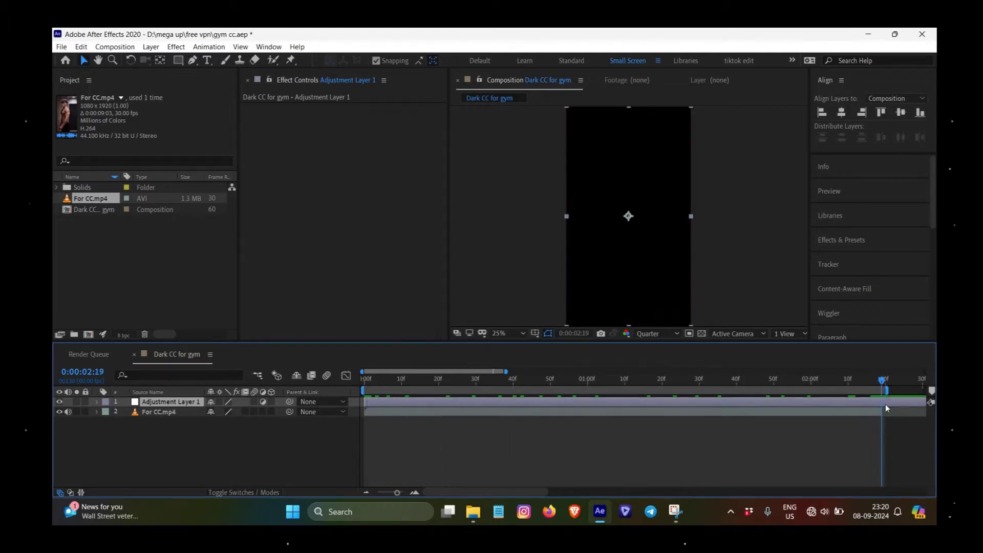
key("ctrl+shift+d")
key("Delete")
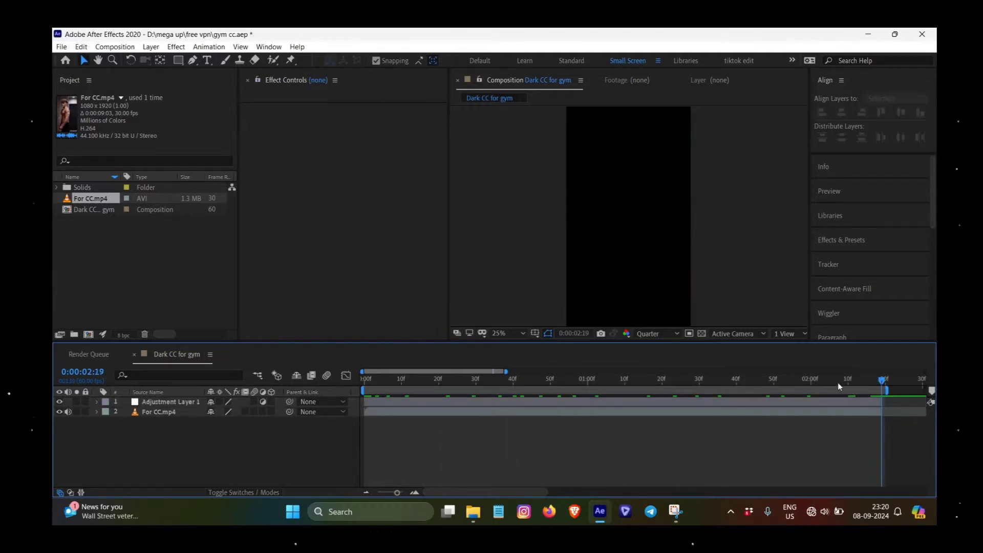
left_click_drag(846, 381, 358, 423)
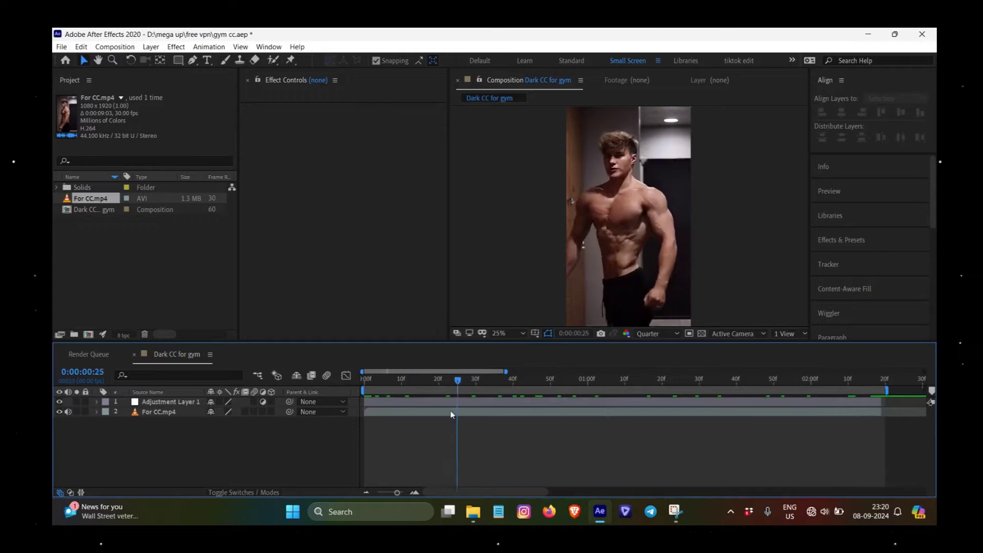
left_click(383, 405)
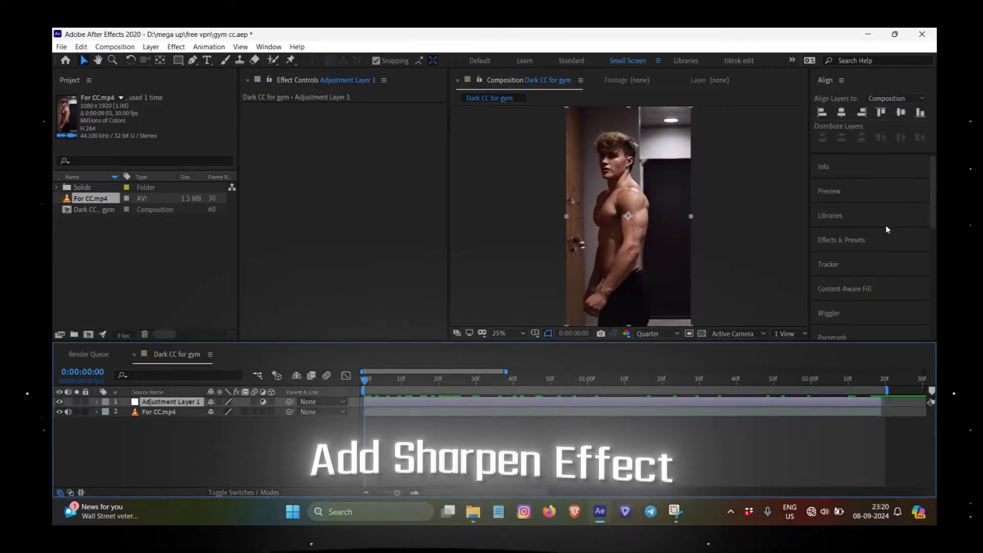
Apply Sharpen to Adjustment Layer 1 with Sharpen Amount 60
left_click(848, 244)
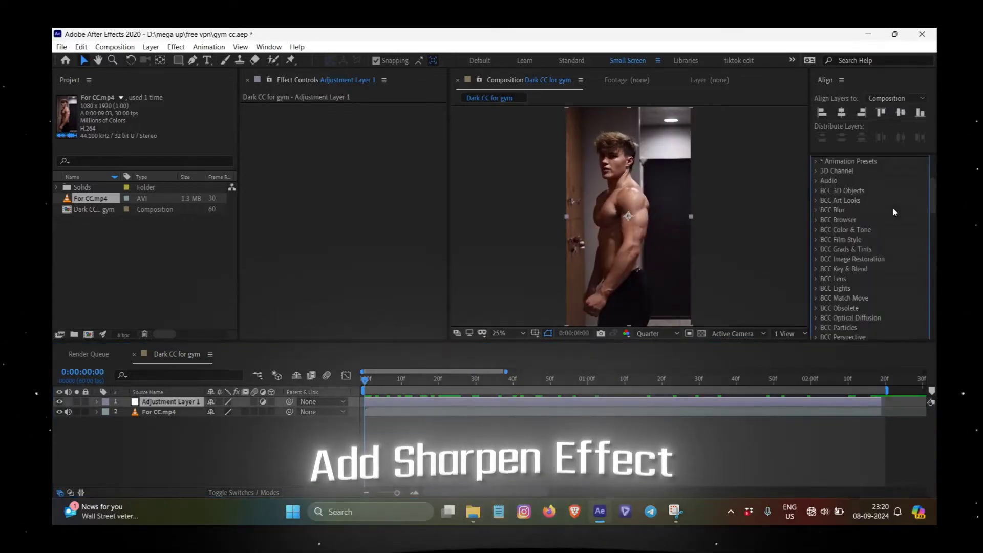
left_click(865, 168)
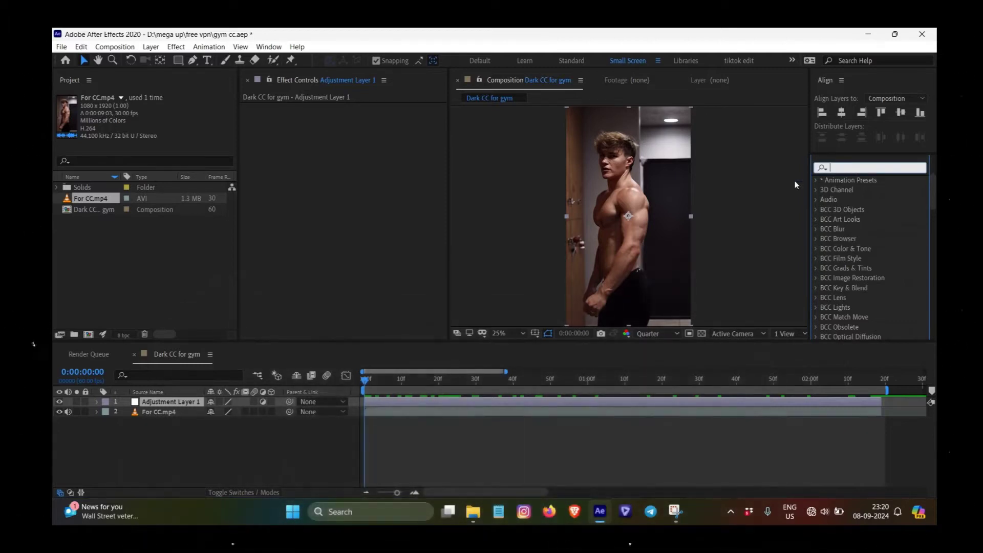
type("sharpe")
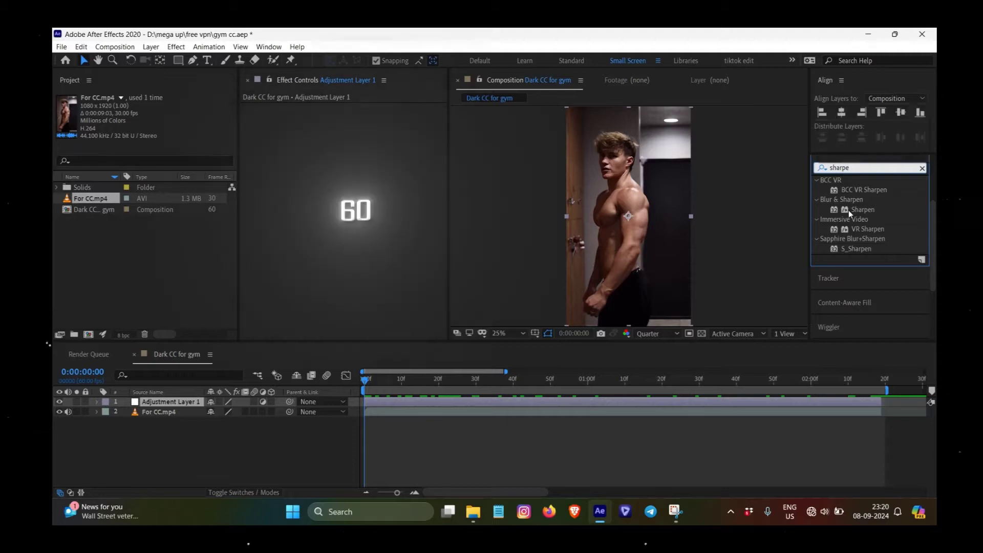
left_click_drag(863, 210, 363, 230)
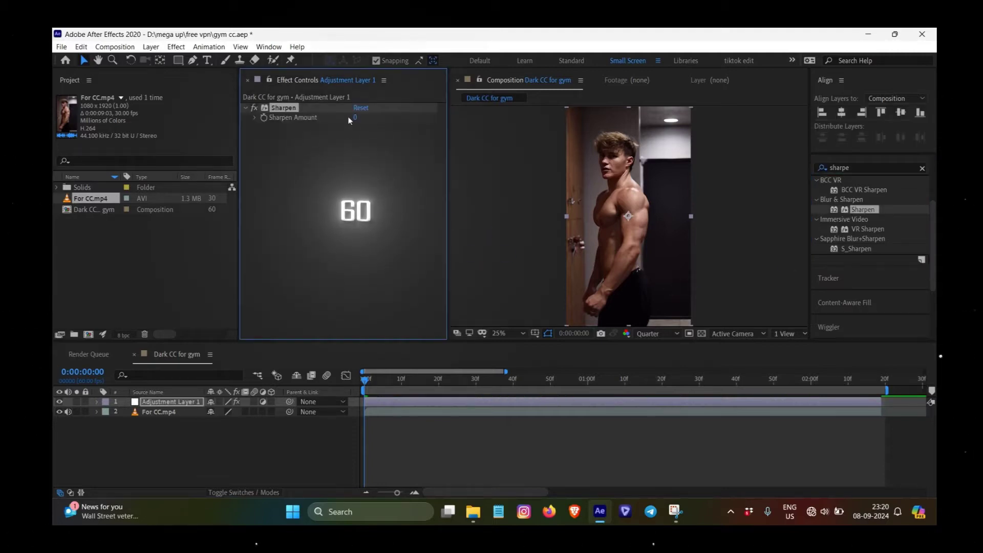
left_click(354, 117)
left_click(354, 117)
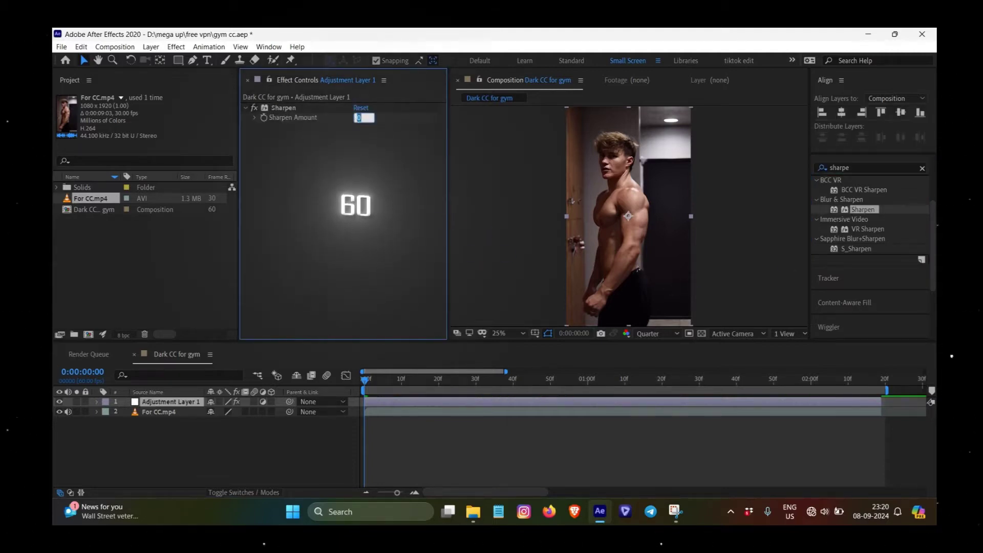
type("60")
key("Return")
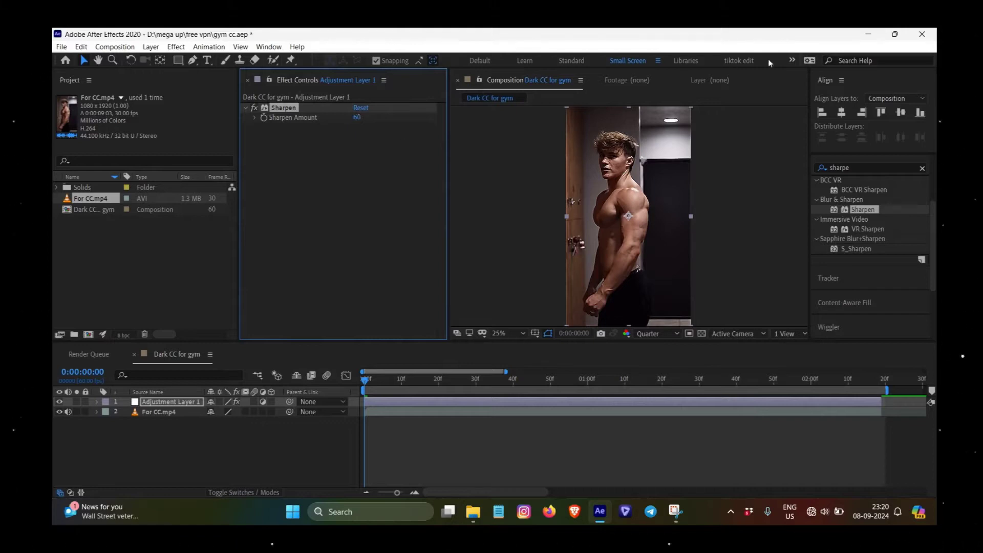
left_click(864, 167)
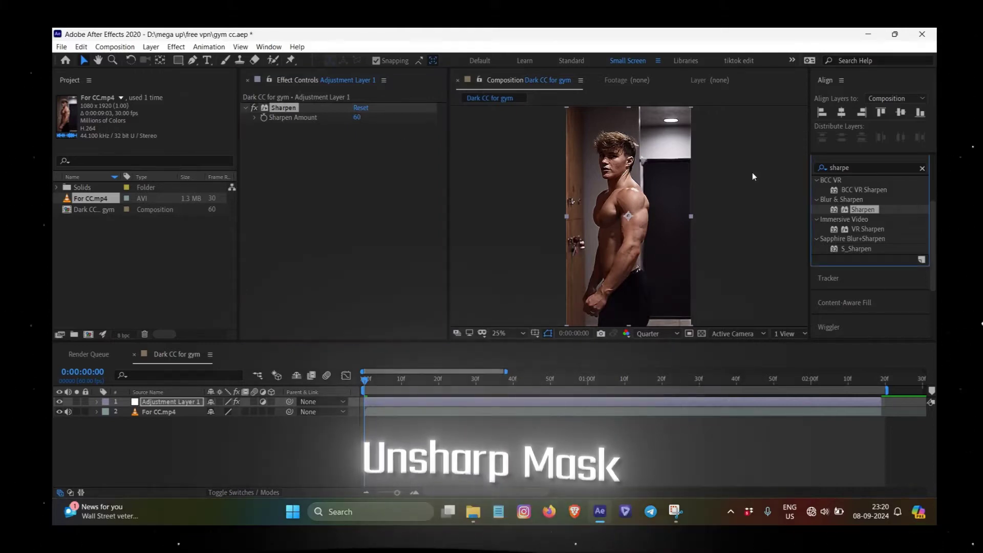
Find Unsharp Mask in Effects & Presets and apply it to the adjustment layer
double_click(864, 167)
type("uns")
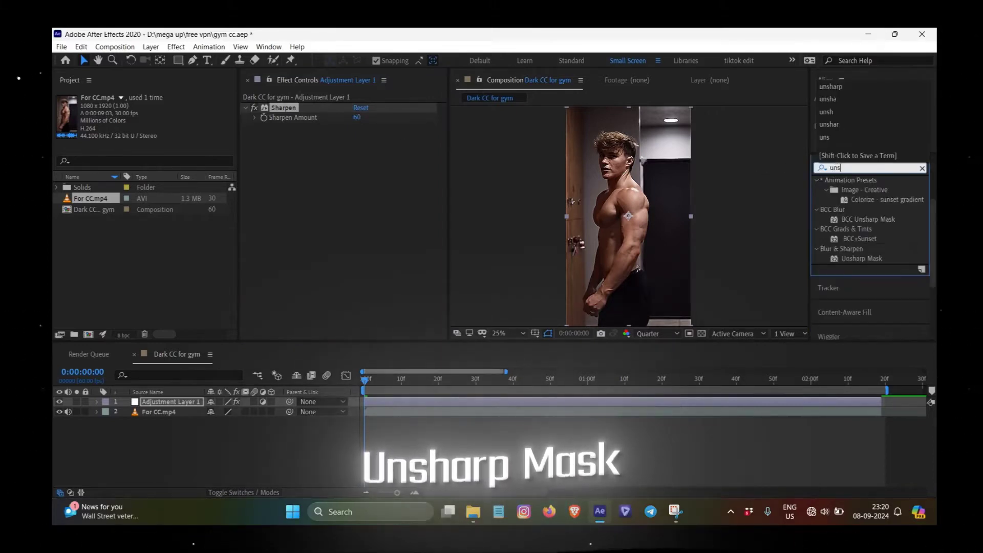
type("ha")
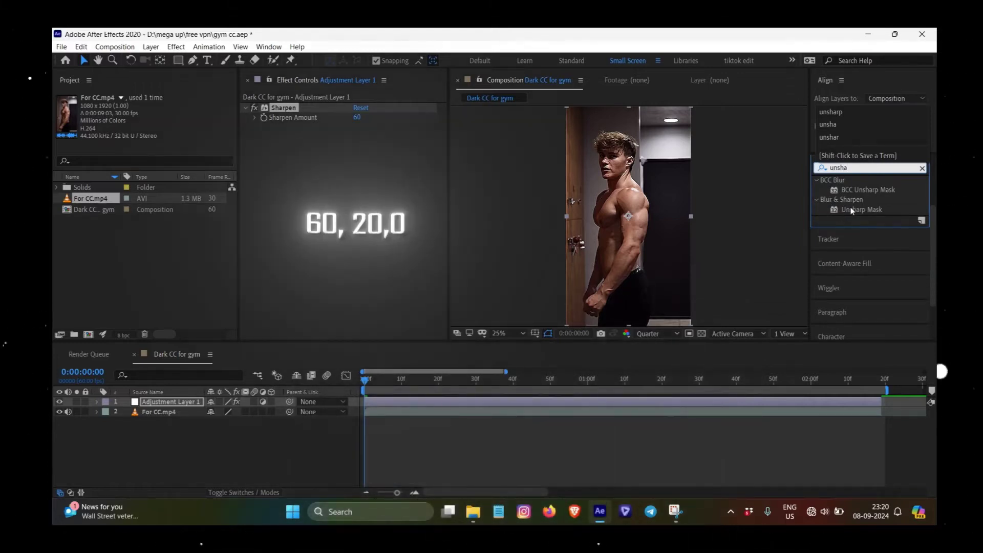
left_click_drag(850, 207, 567, 402)
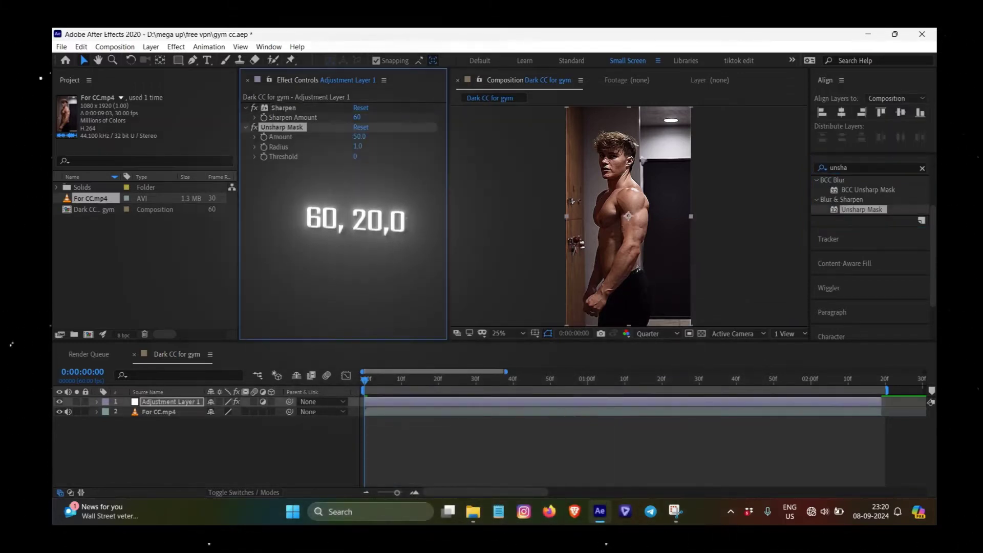
Set Unsharp Mask Amount to 60 and Radius to 20
left_click(358, 137)
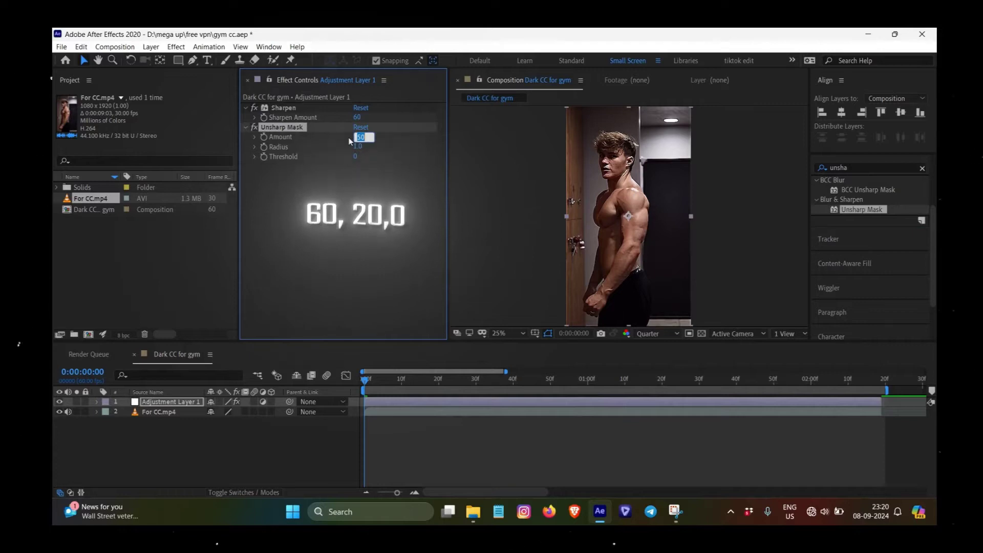
type("6")
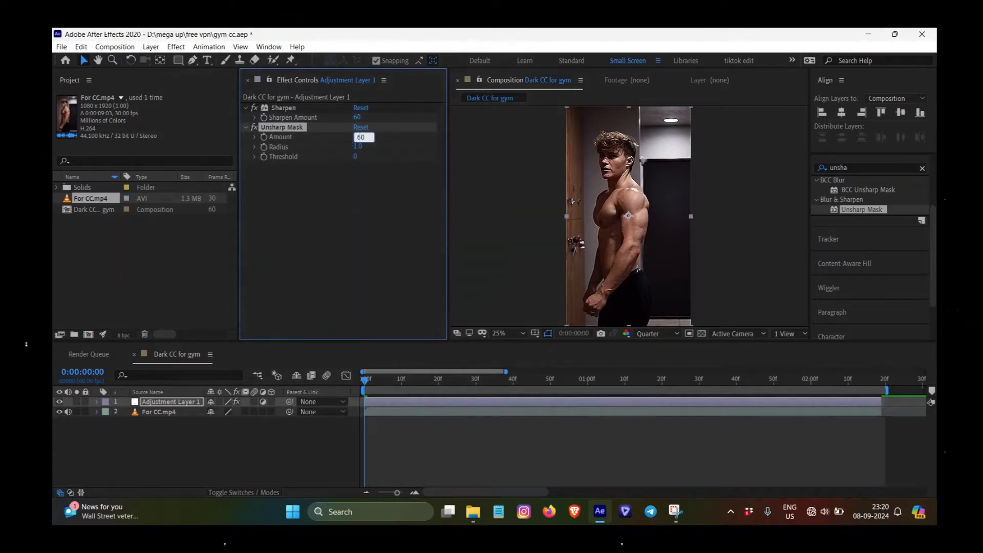
key("Return")
left_click(357, 146)
type("20")
key("Return")
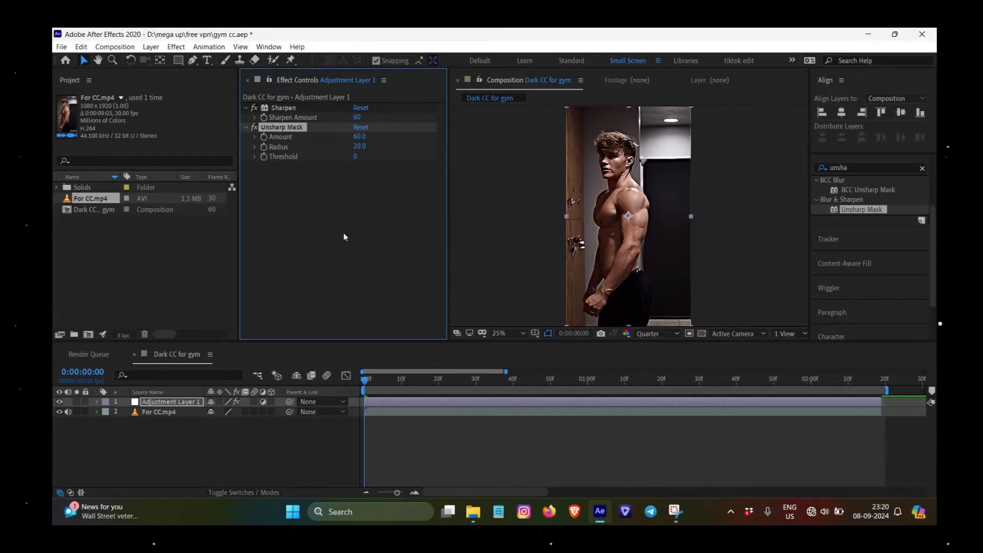
left_click(861, 170)
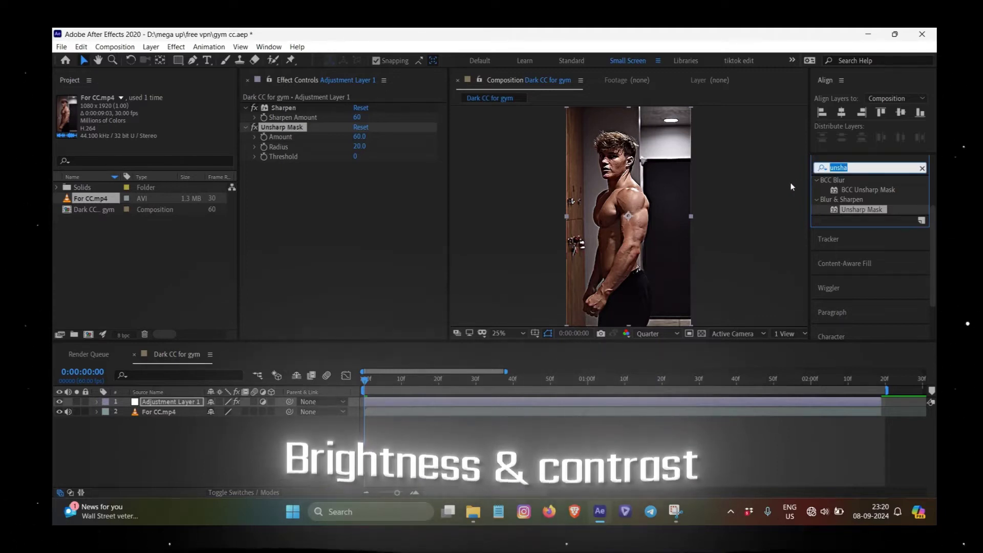
Apply Brightness & Contrast to the adjustment layer with Brightness -5 and Contrast 45
type("bright")
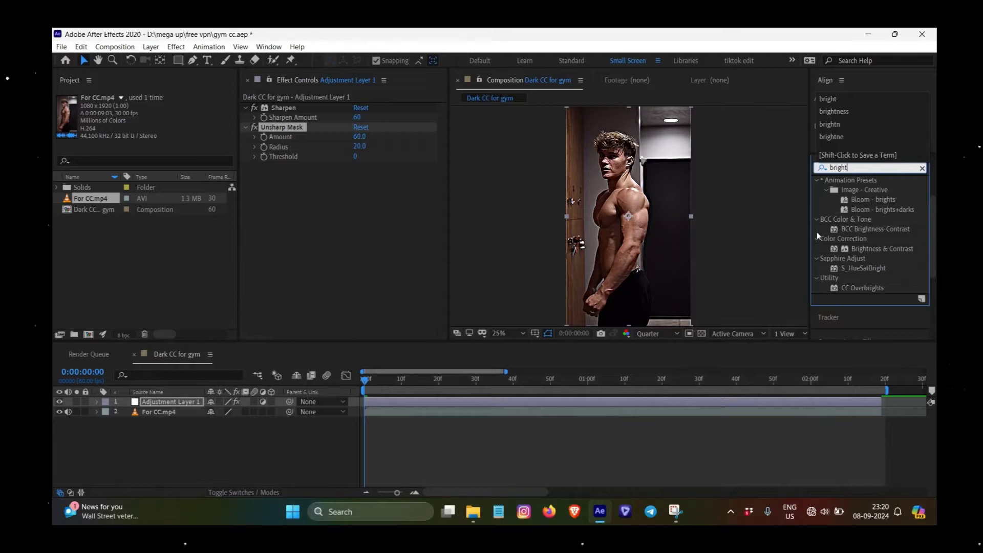
left_click_drag(879, 250, 629, 401)
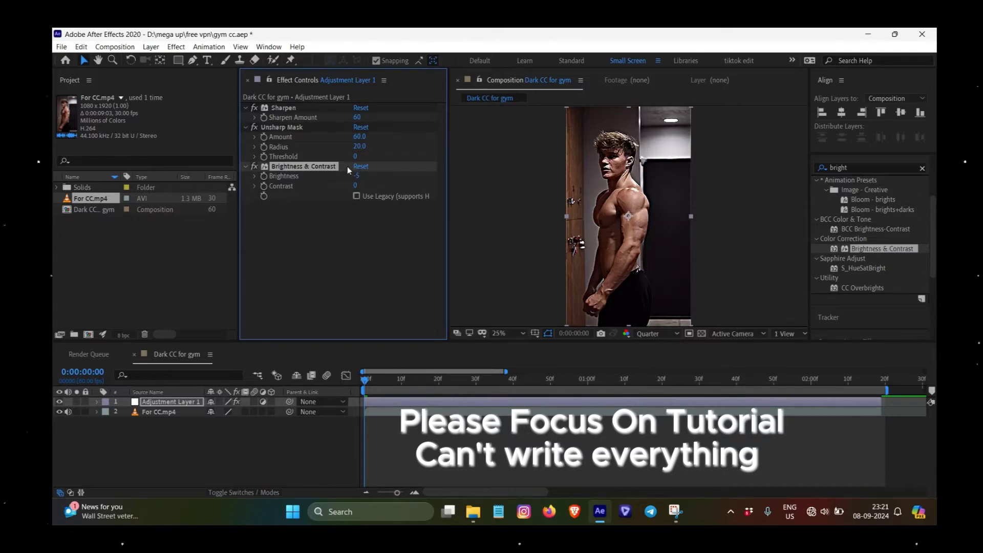
left_click(356, 187)
type("45")
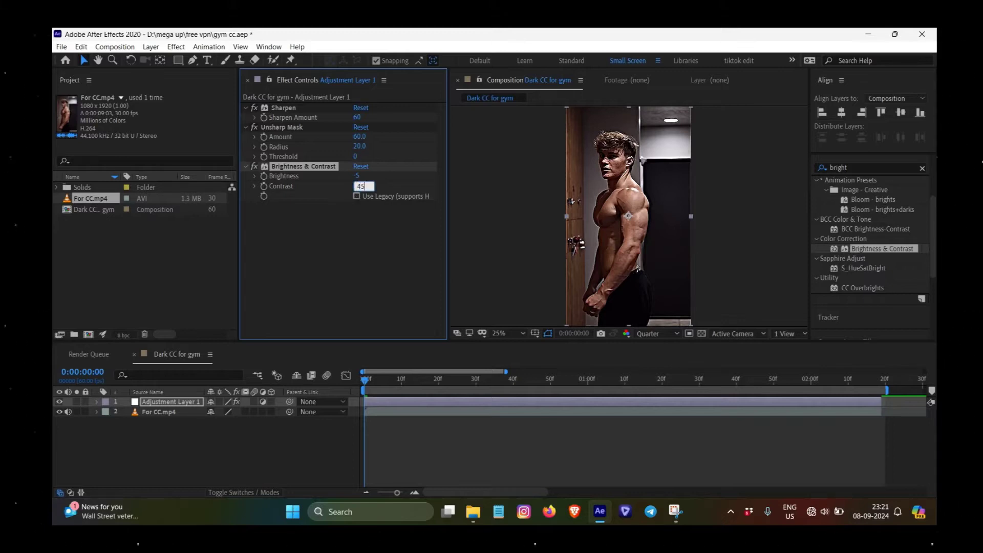
key("Return")
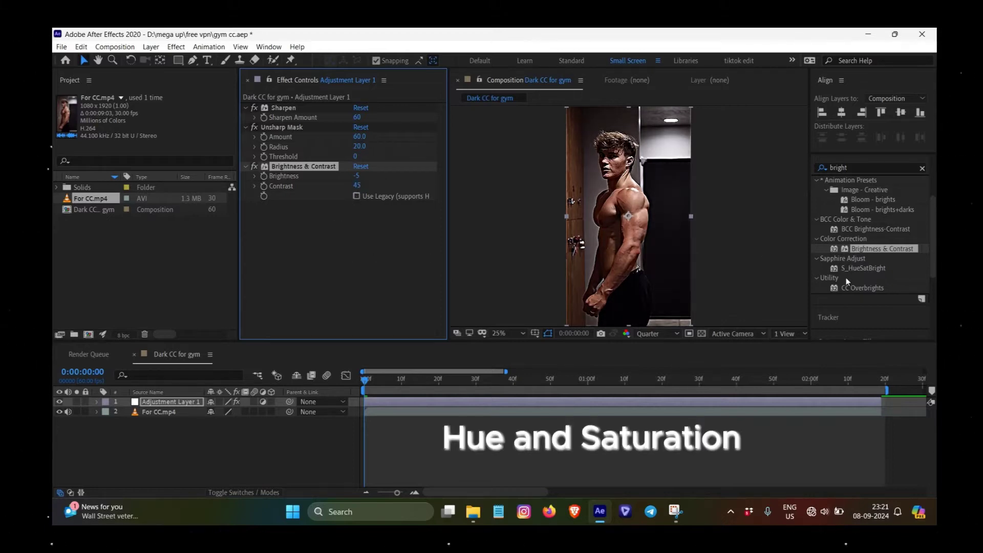
Find Hue/Saturation and apply it to the adjustment layer
double_click(870, 168)
type("hue")
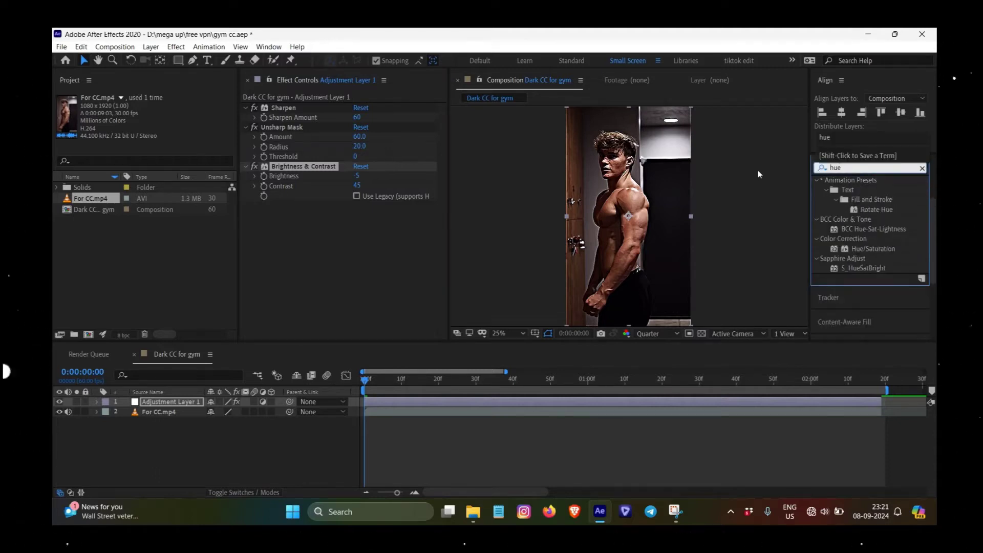
mouse_move(873, 249)
left_mouse_down()
mouse_move(597, 415)
mouse_move(590, 404)
left_mouse_up()
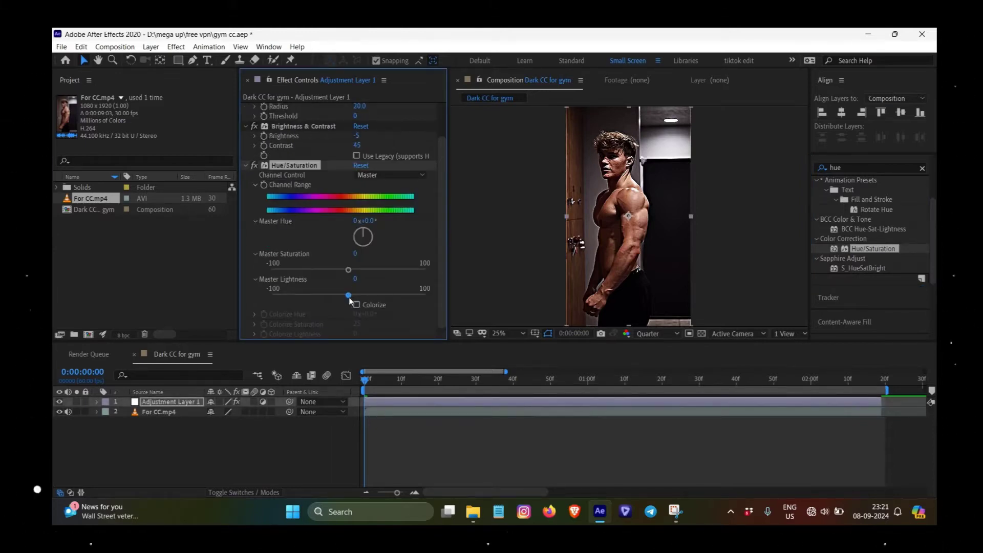
Set Master Lightness to 2 and Master Saturation to -25, then collapse the effect
left_click_drag(349, 297, 350, 268)
left_click_drag(349, 269, 331, 275)
left_click_drag(331, 276, 328, 275)
left_click(359, 254)
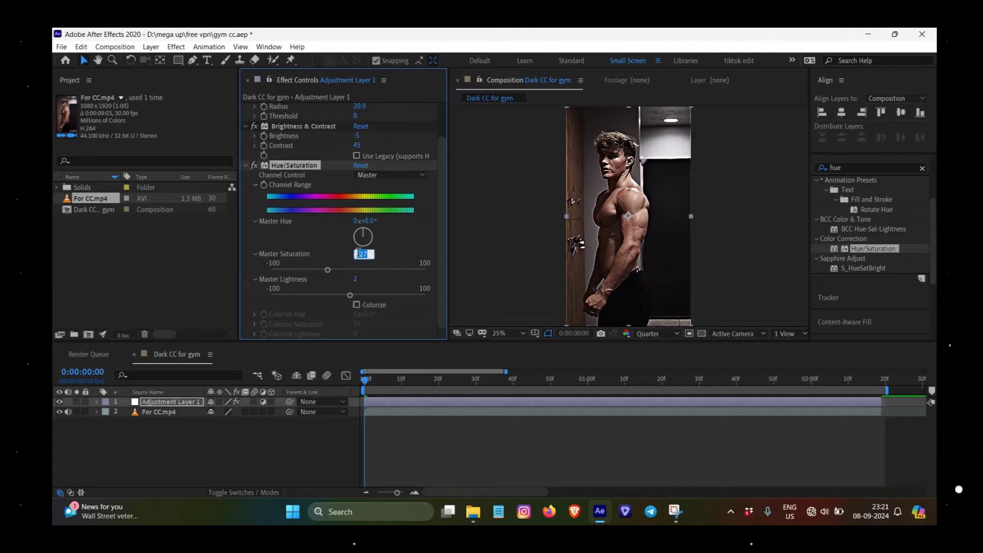
type("-2")
key("Return")
left_click(246, 166)
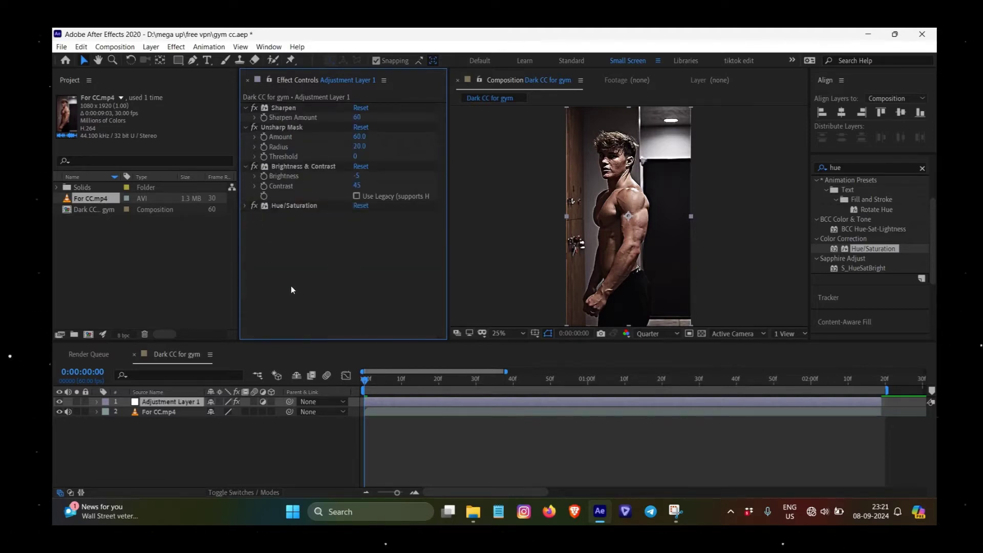
Apply Lumetri Color to the adjustment layer with Exposure 0.2 and Contrast 10
left_click(839, 168)
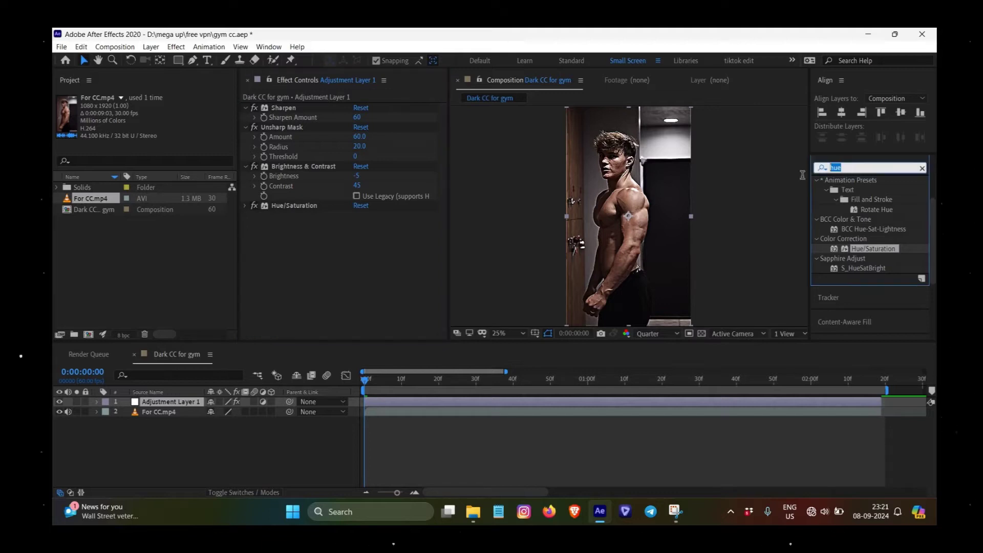
type("lume")
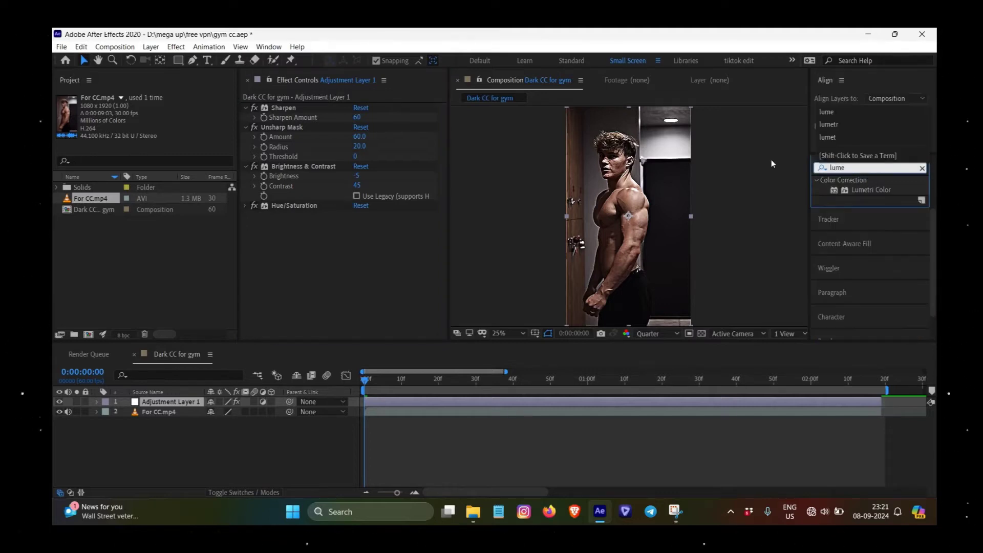
left_click_drag(871, 190, 335, 251)
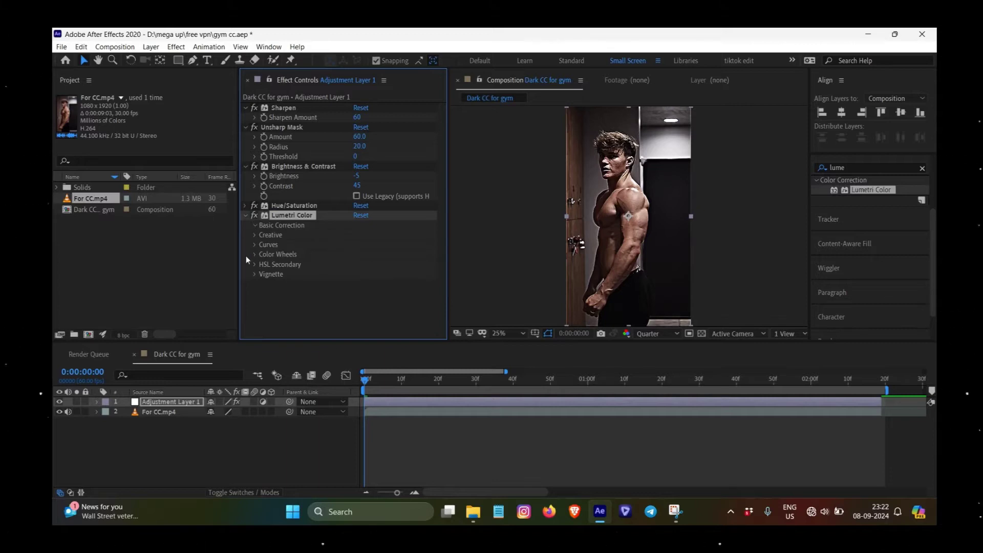
left_click(360, 255)
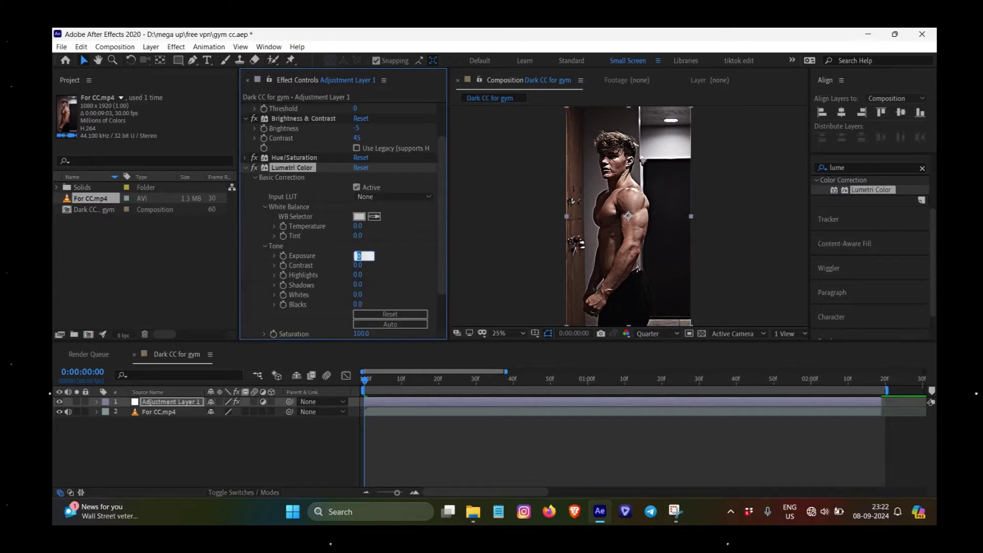
type("0.2")
left_click(358, 266)
type("10")
key("Return")
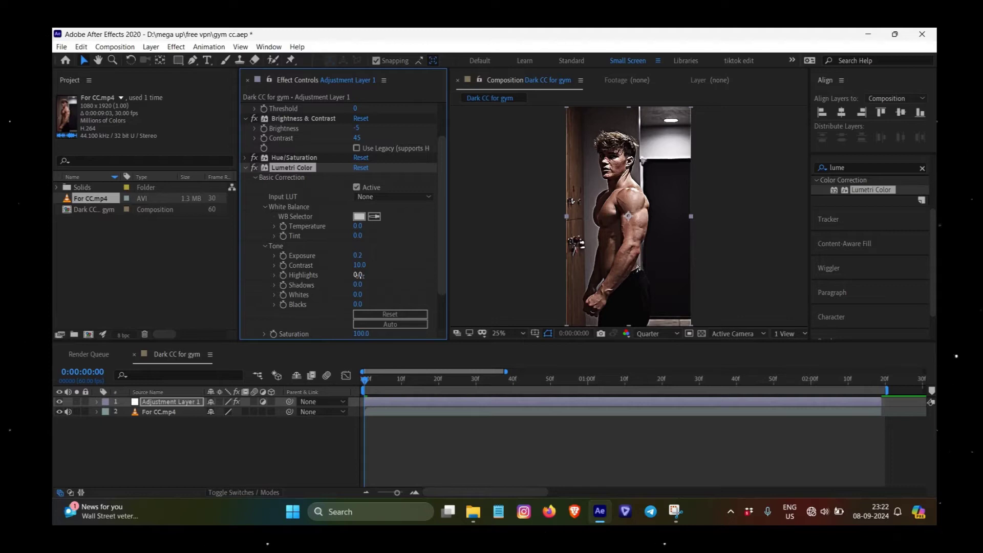
Set Lumetri Highlights -15, Whites -10, Blacks -30 and Saturation 85
left_click(359, 275)
left_click(358, 294)
type("-10")
left_click(358, 304)
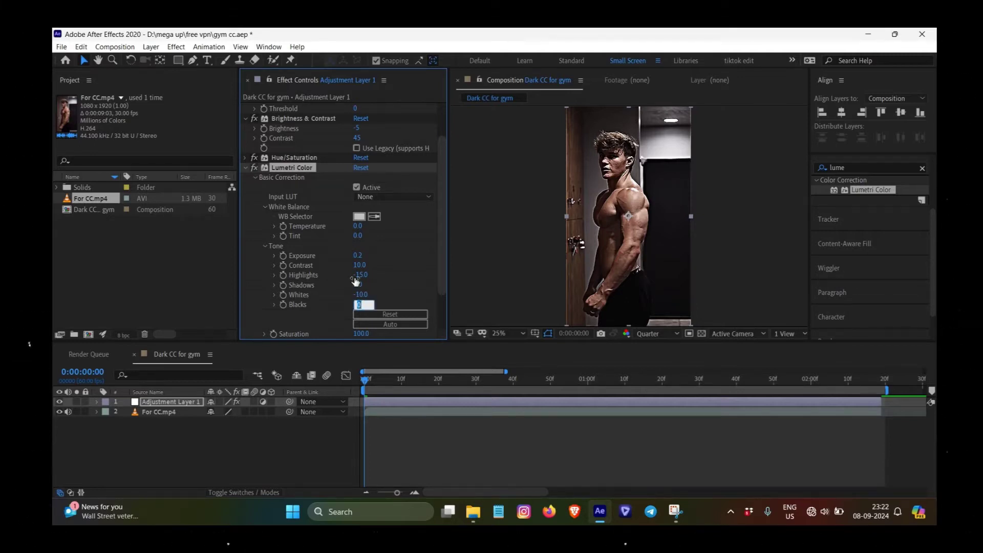
type("-30")
key("Return")
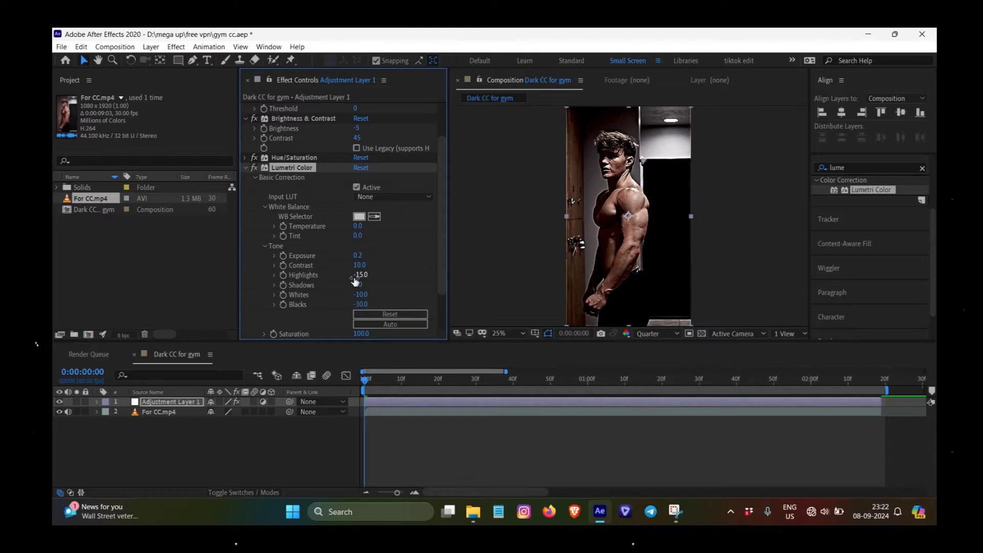
scroll(317, 283, "down", 2)
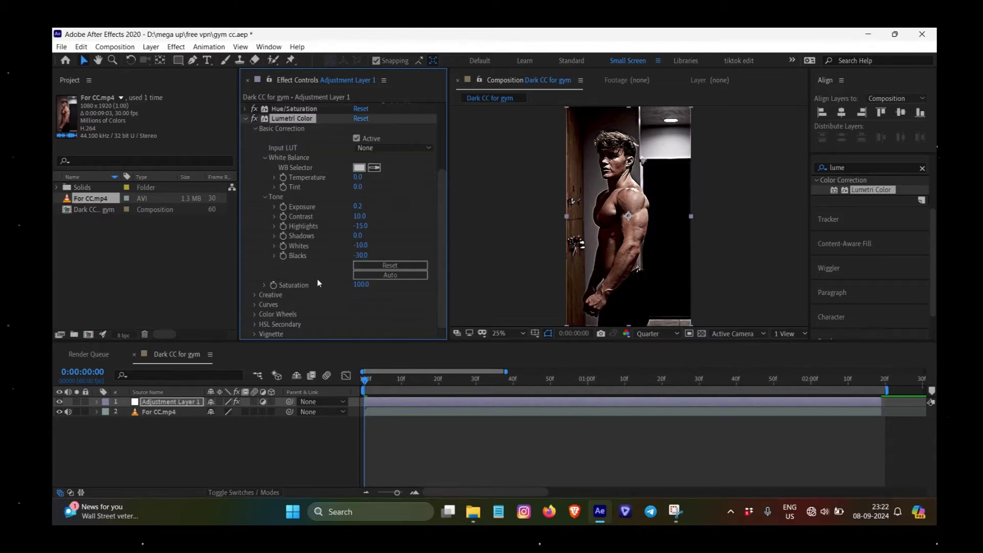
left_click(360, 284)
type("85")
left_click(858, 167)
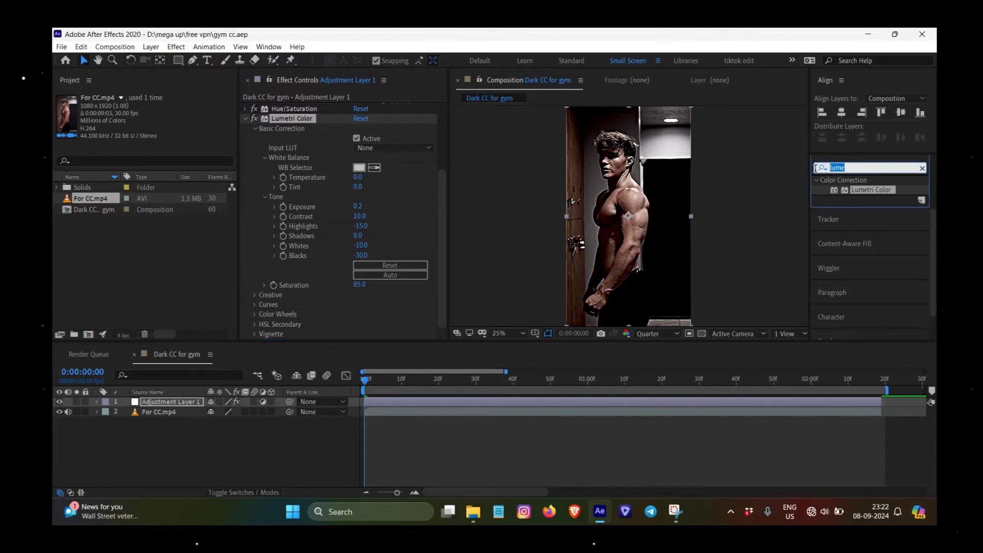
Apply an Exposure effect to the adjustment layer with exposure 0.20
type("expos")
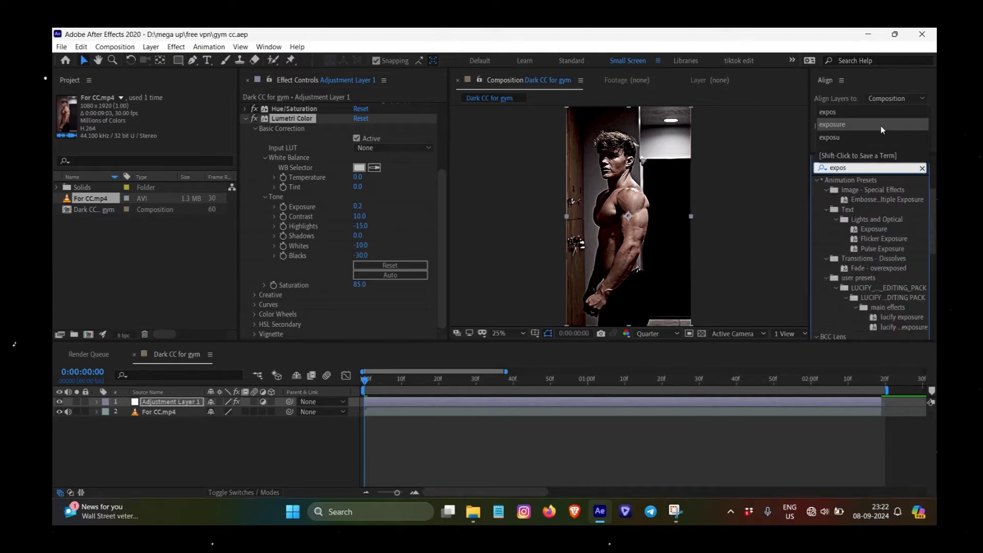
left_click(881, 125)
scroll(912, 266, "down", 5)
left_click_drag(864, 294, 413, 338)
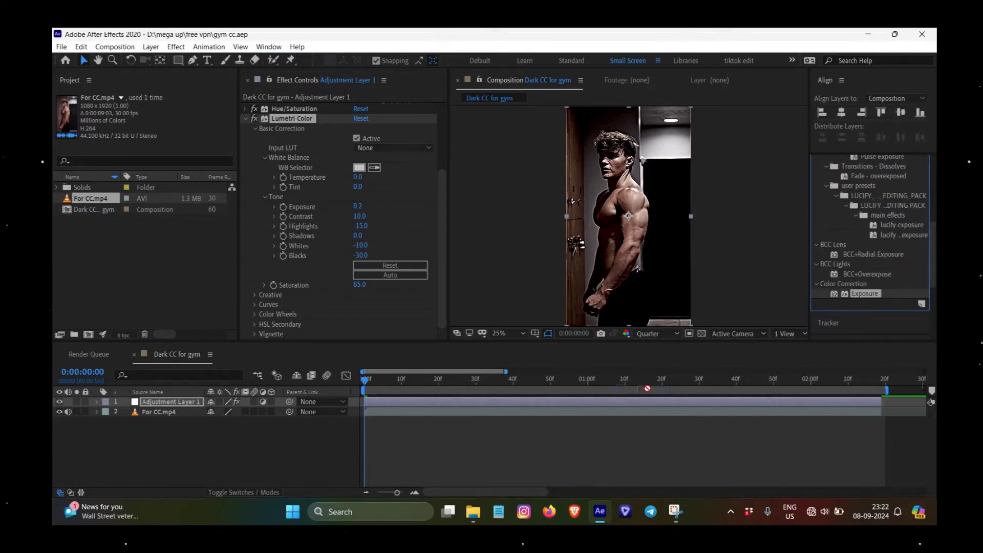
left_click(360, 274)
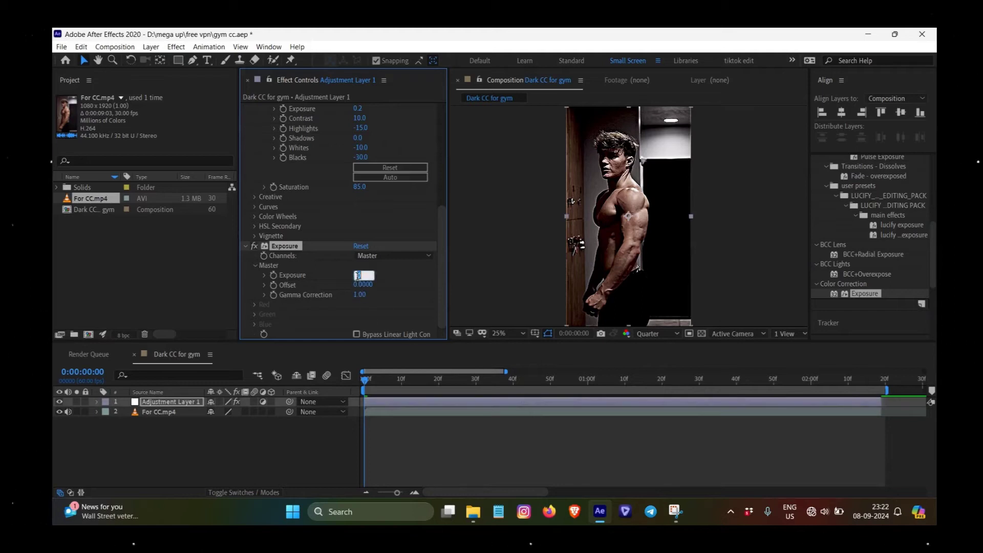
type(".20")
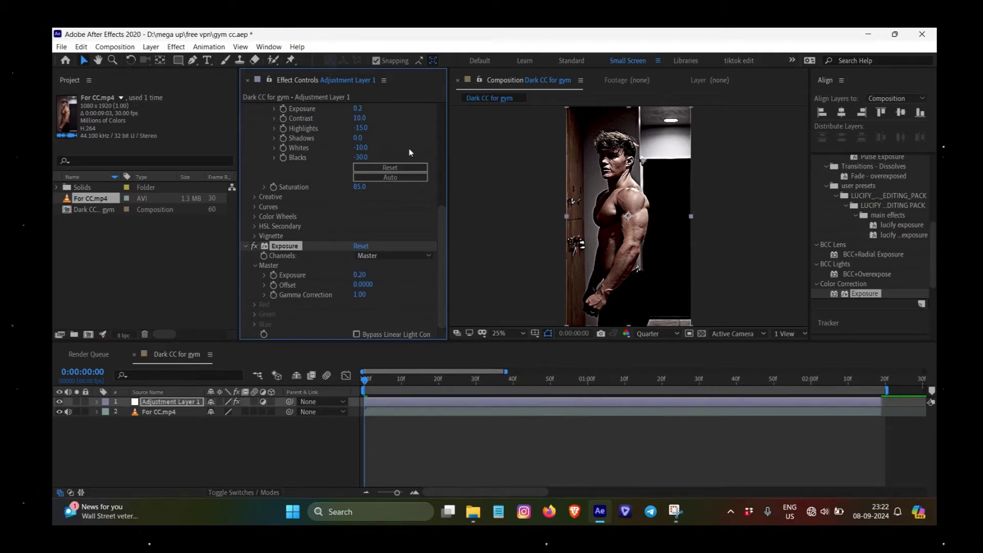
left_click(543, 445)
Apply Magic Bullet Looks to the adjustment layer and launch the Looks editor
left_click(872, 159)
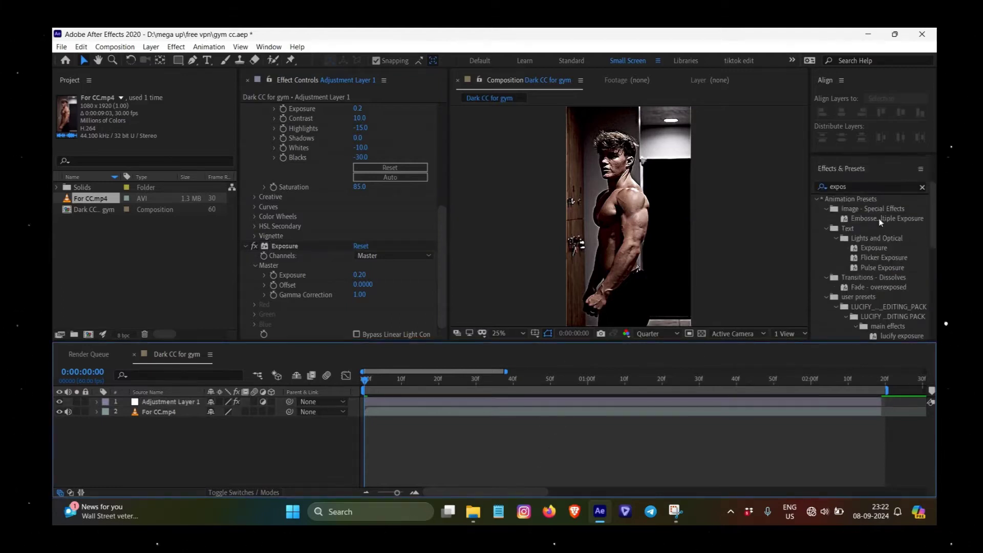
left_click(863, 206)
double_click(863, 205)
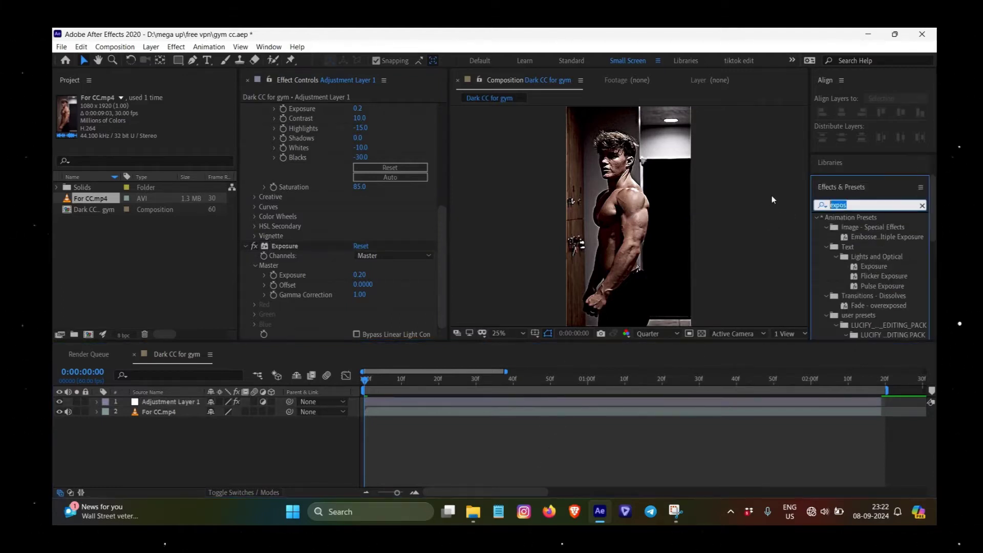
type("look")
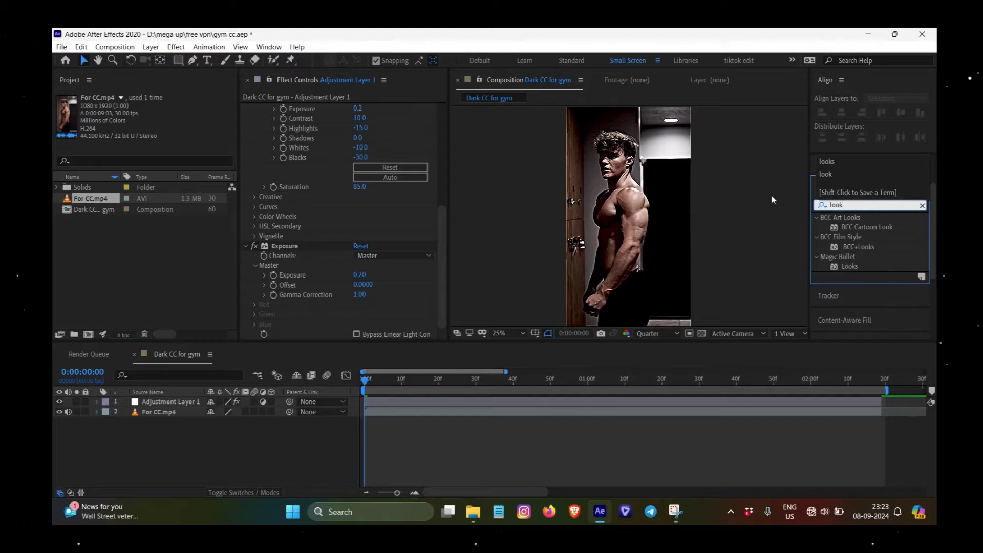
left_click_drag(840, 264, 473, 398)
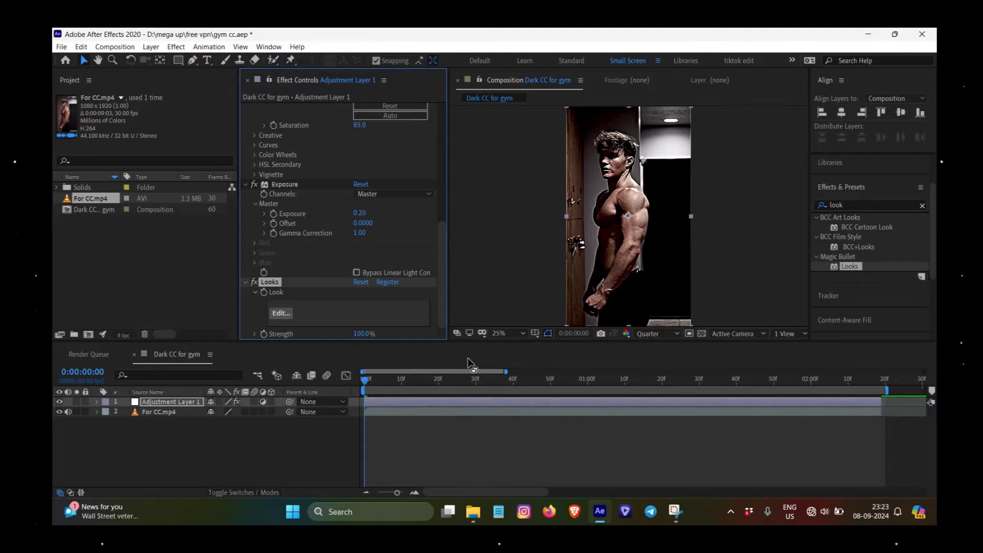
left_click(272, 315)
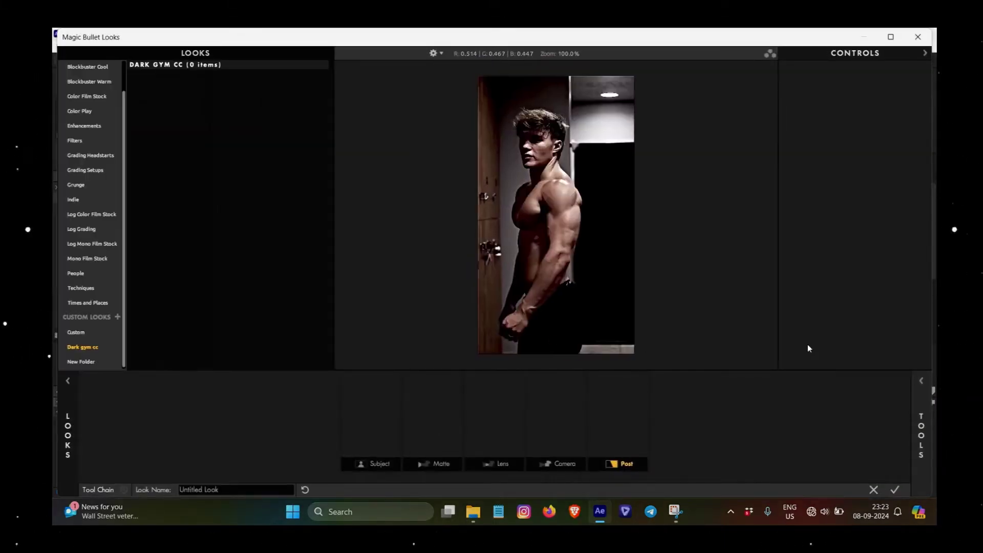
Add Hue/Saturation to the Post chain and set its Saturation to 7
mouse_move(922, 386)
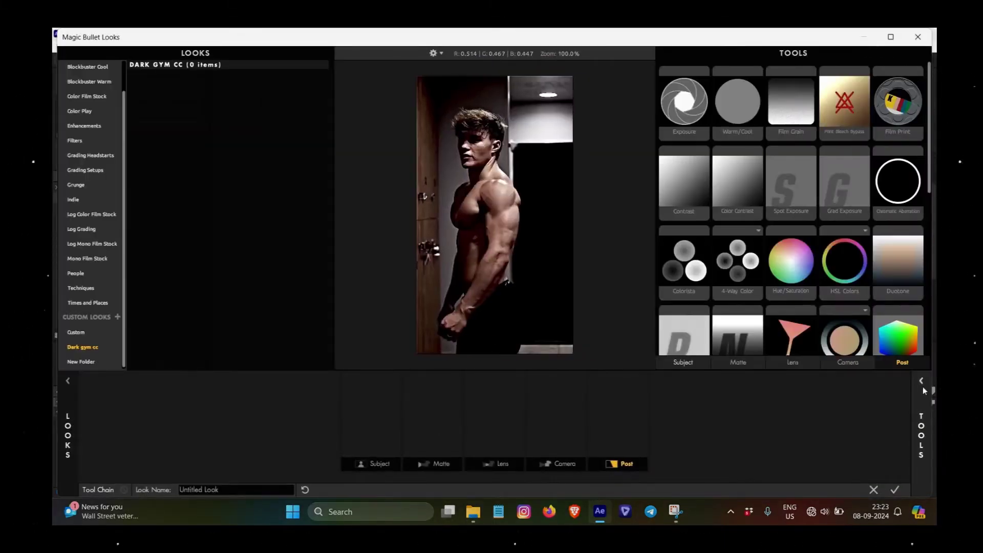
left_click_drag(808, 264, 631, 439)
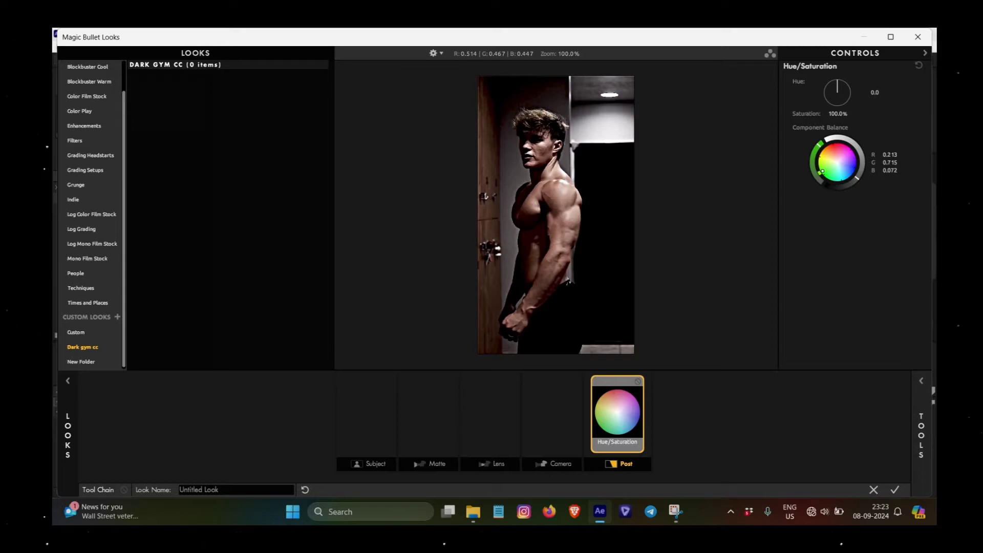
left_click(828, 114)
type("73")
Add Grad Exposure after Hue/Saturation at -4.70 stops, angling its gradient diagonally across the frame
left_click(921, 389)
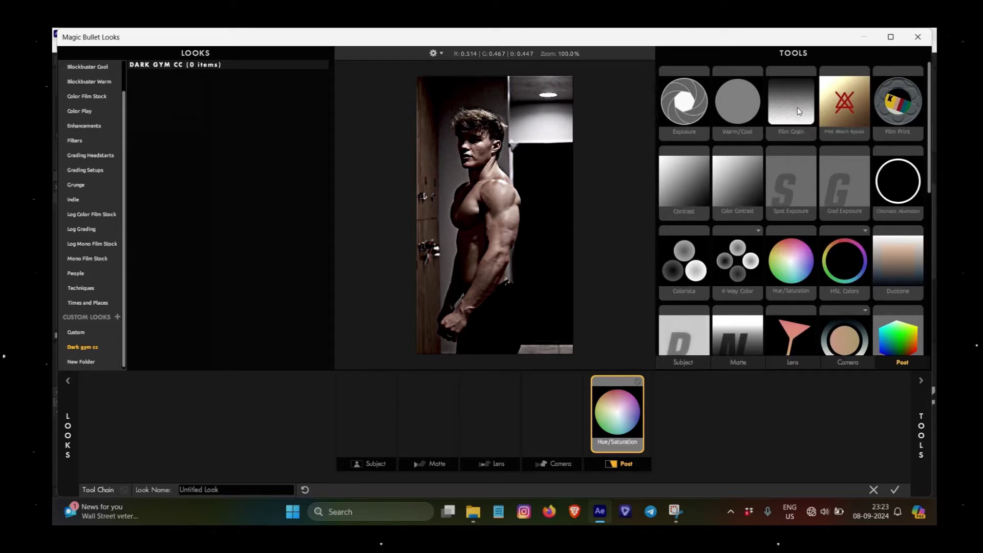
left_click_drag(844, 184, 547, 425)
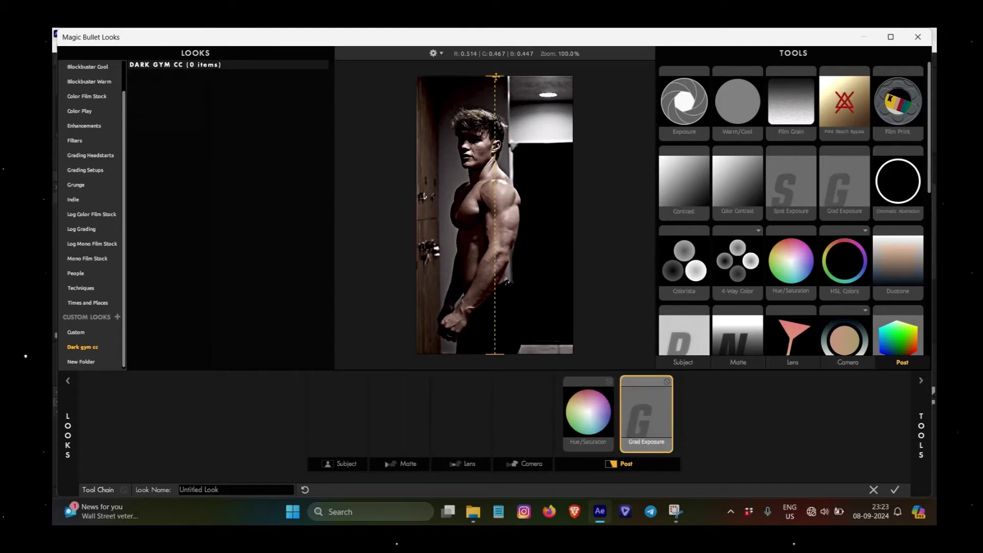
left_click_drag(495, 76, 546, 68)
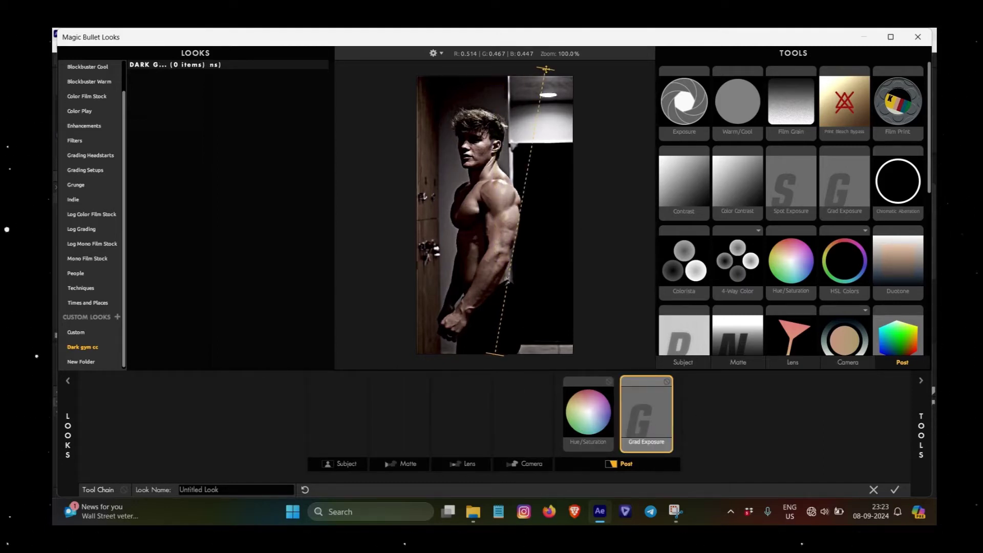
left_click(919, 382)
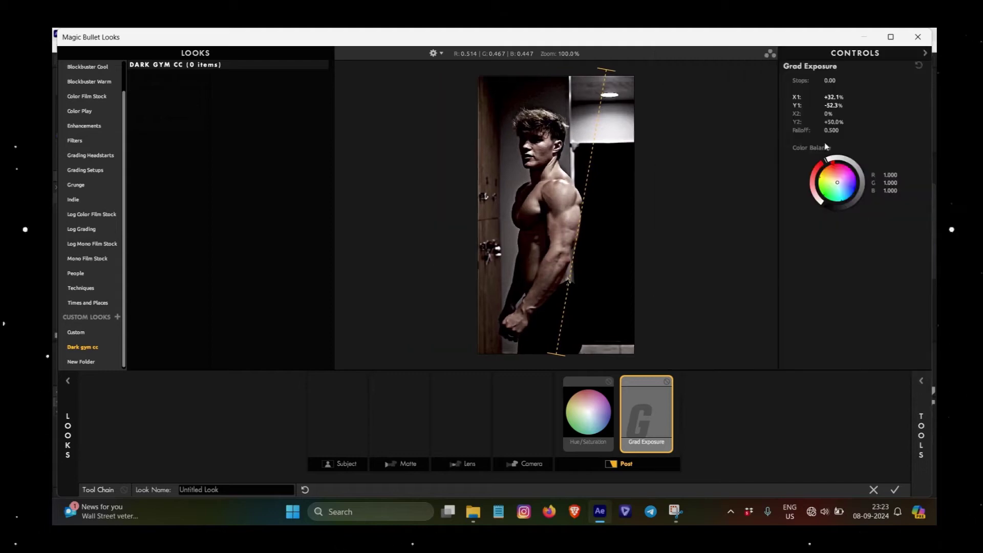
double_click(830, 80)
type("-4.70")
key("Return")
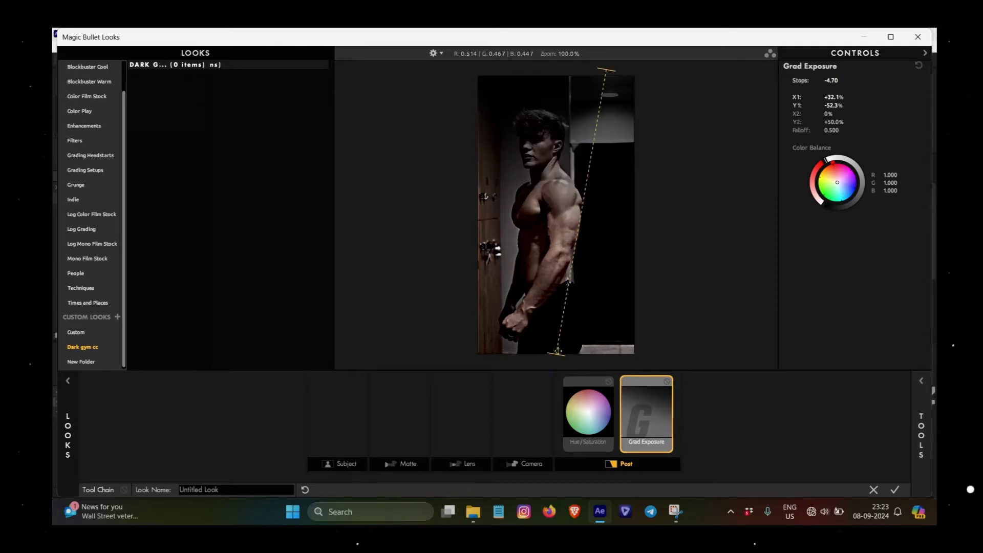
left_click_drag(555, 360, 441, 200)
left_click_drag(607, 75, 562, 346)
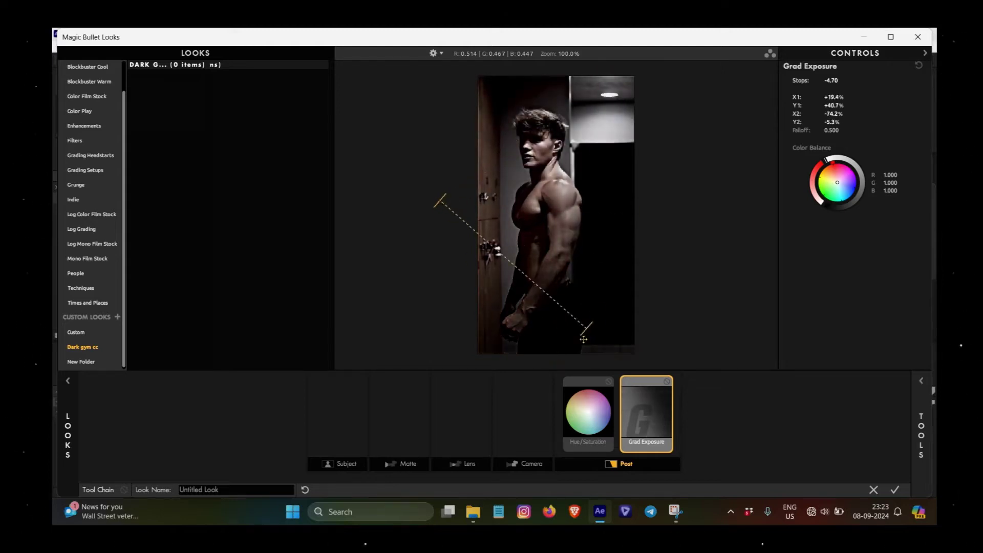
mouse_move(440, 201)
left_mouse_down()
mouse_move(464, 158)
mouse_move(610, 72)
left_mouse_up()
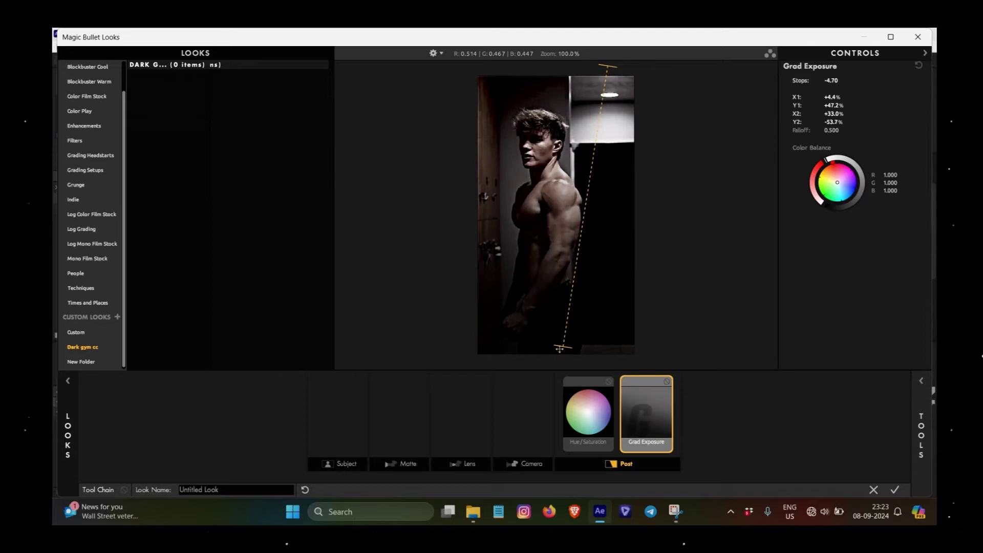
mouse_move(564, 346)
left_mouse_down()
mouse_move(545, 365)
mouse_move(556, 360)
left_mouse_up()
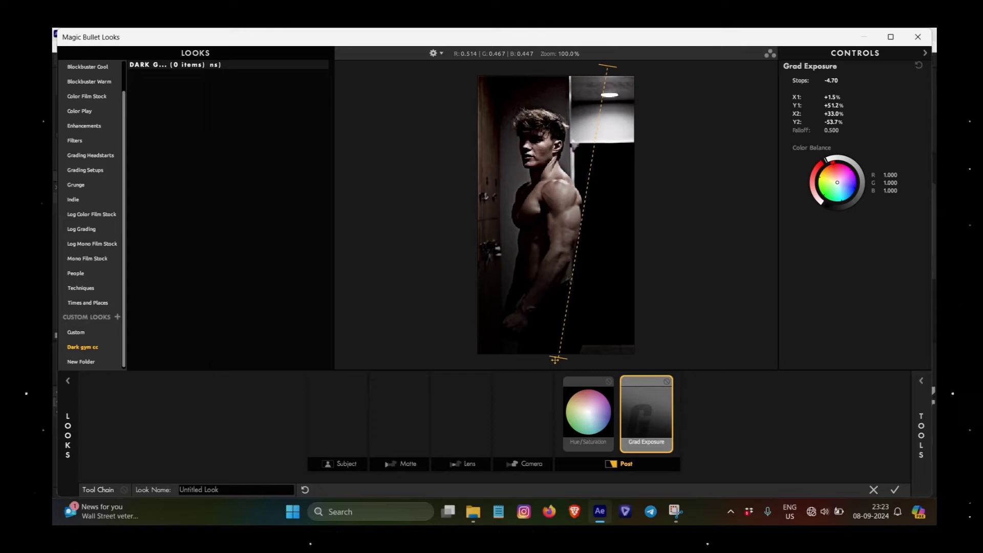
Add a second Grad Exposure at the chain start, with its gradient angled from the top-left
left_click(919, 382)
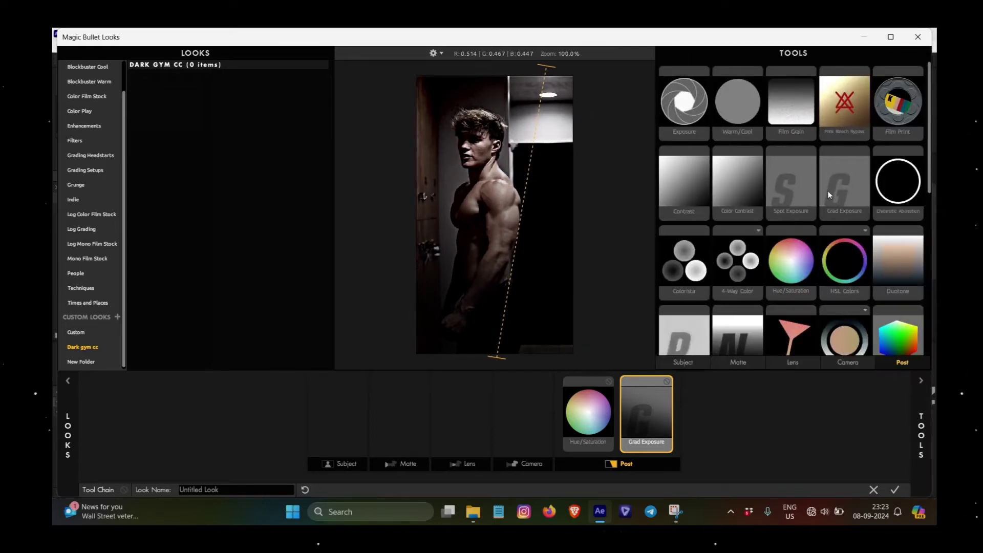
left_click_drag(830, 195, 568, 441)
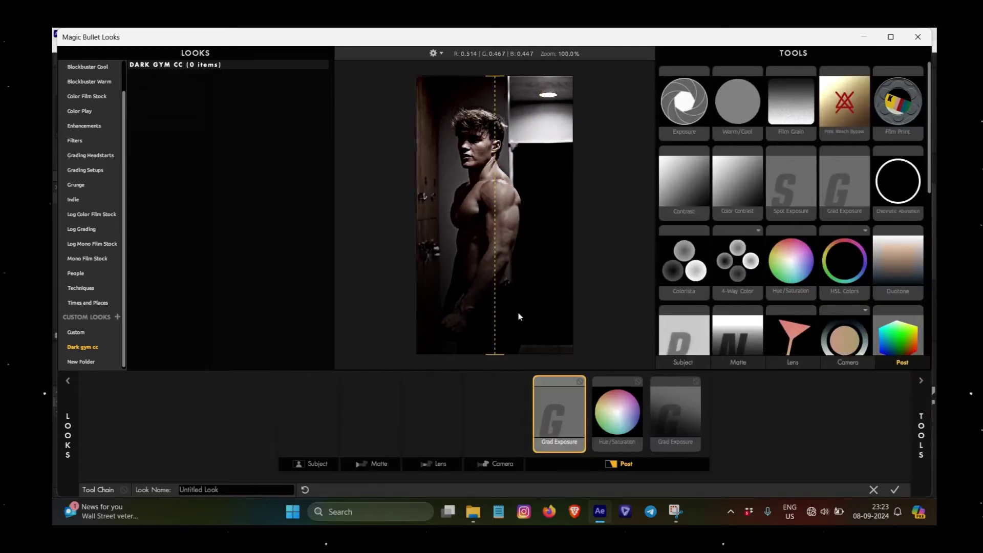
left_click_drag(497, 354, 547, 352)
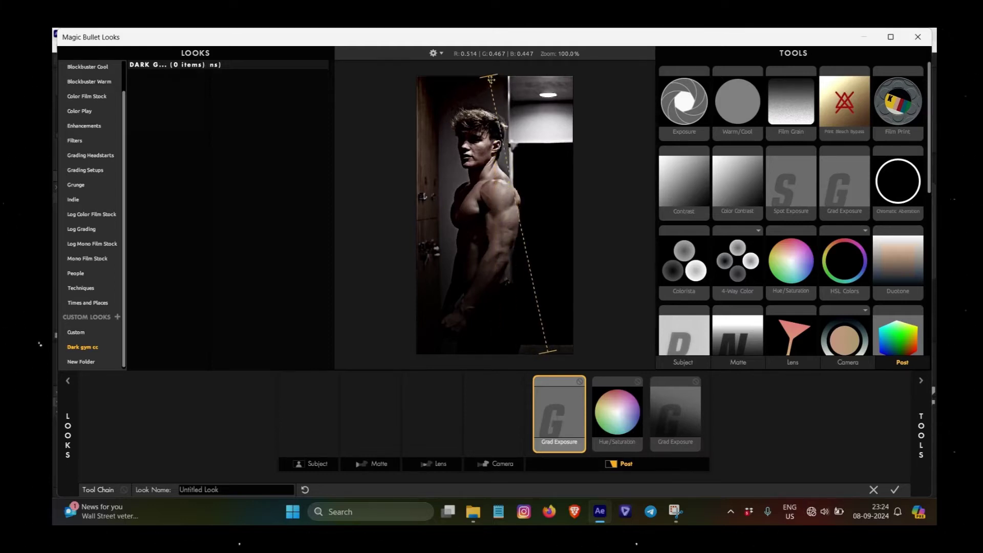
left_click_drag(491, 80, 412, 63)
left_click_drag(549, 348, 549, 366)
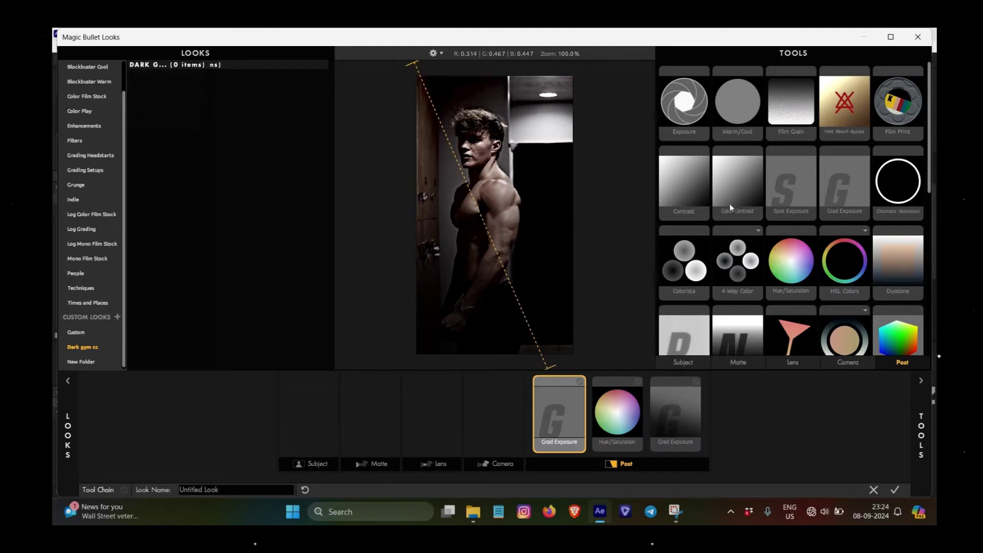
Set the new Grad Exposure to -3.70 stops and fine-tune its gradient handles
left_click(919, 381)
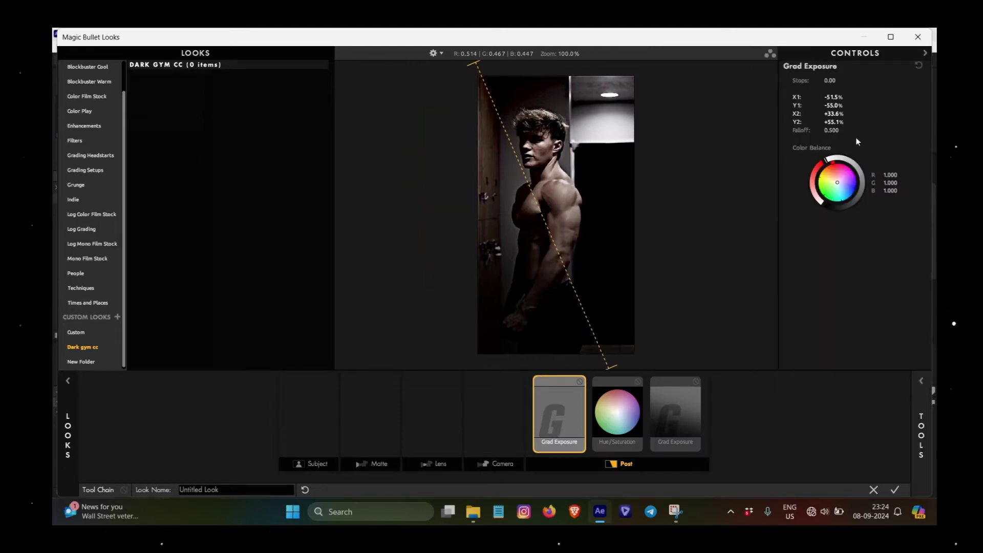
left_click(831, 81)
key("BackSpace")
type(".7")
key("Return")
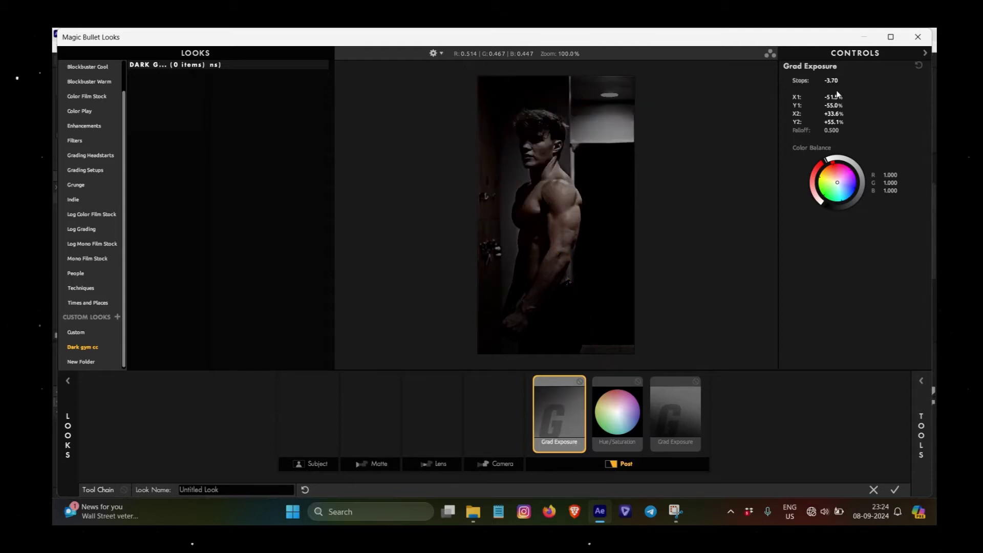
mouse_move(613, 367)
left_click_drag(611, 363, 583, 367)
key("super+shift+s")
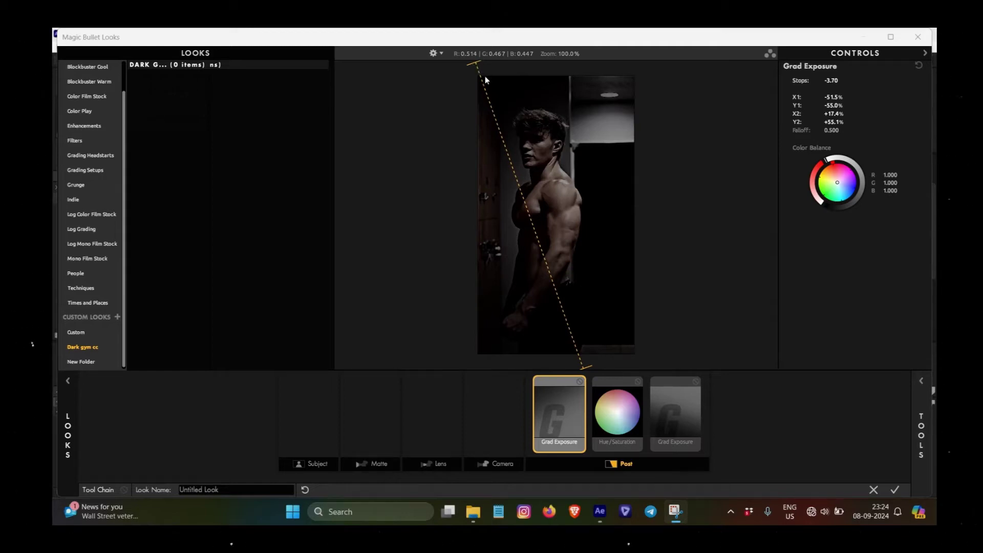
left_click_drag(584, 366, 565, 337)
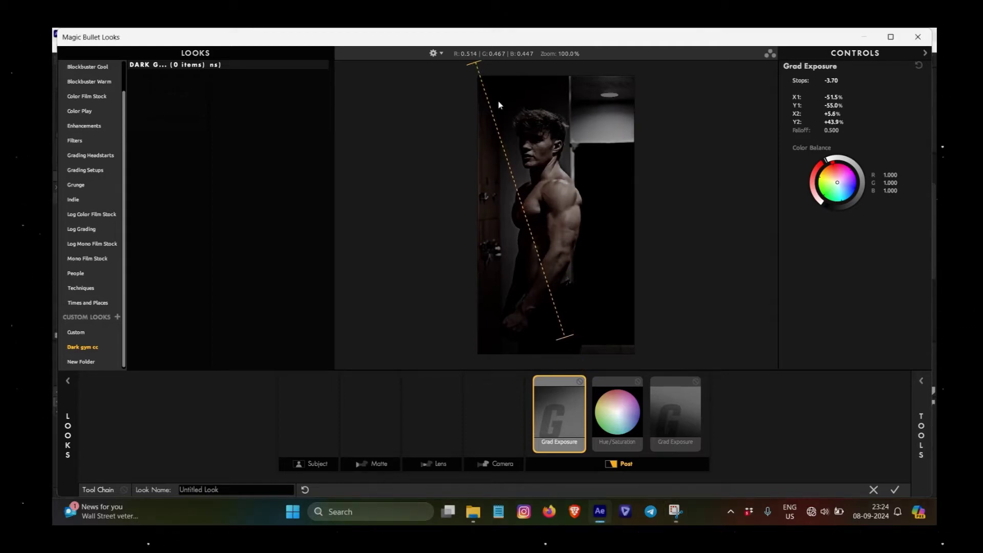
left_click_drag(479, 79, 490, 87)
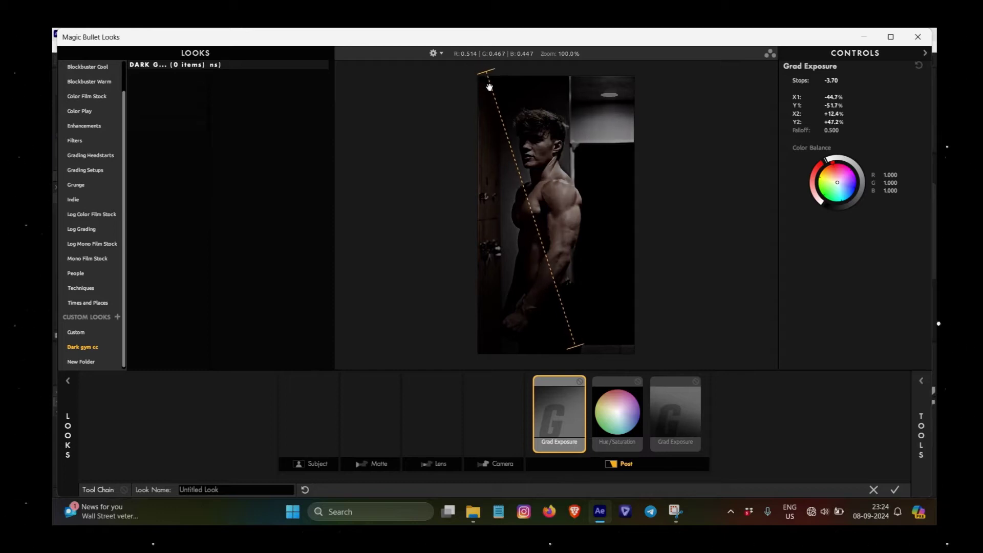
mouse_move(575, 346)
left_mouse_down()
mouse_move(549, 359)
mouse_move(568, 367)
left_mouse_up()
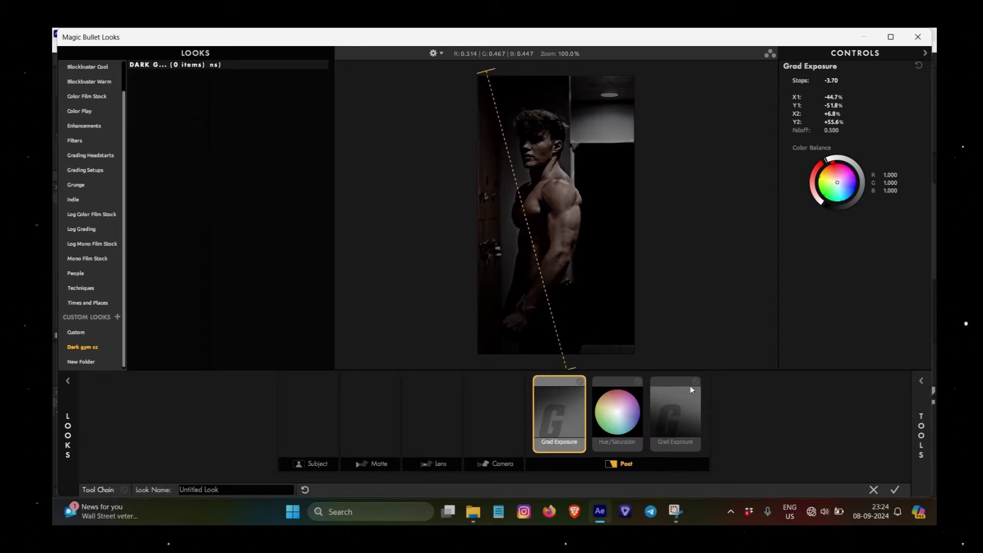
mouse_move(922, 425)
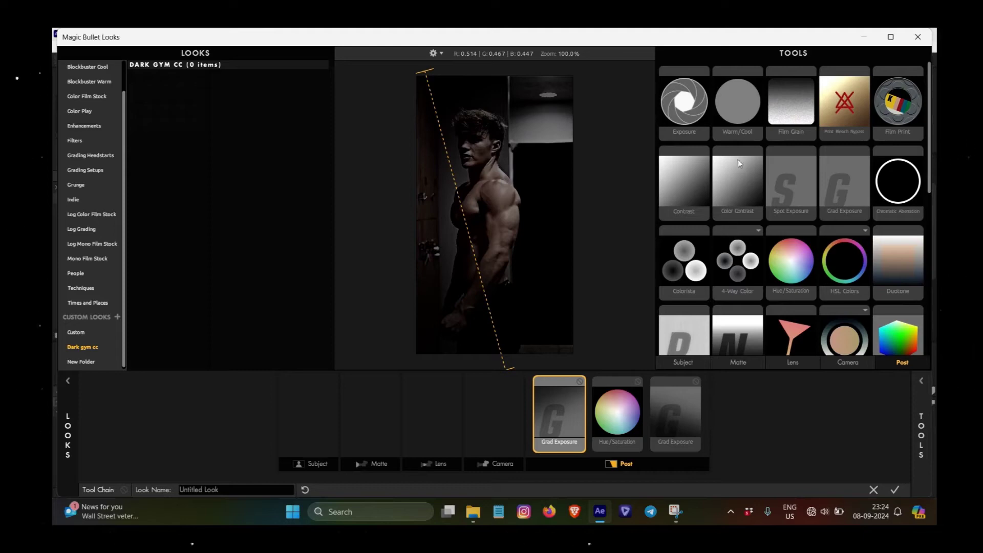
Place Colorista at the start of the Post chain, followed by Contrast
left_click_drag(688, 282, 558, 420)
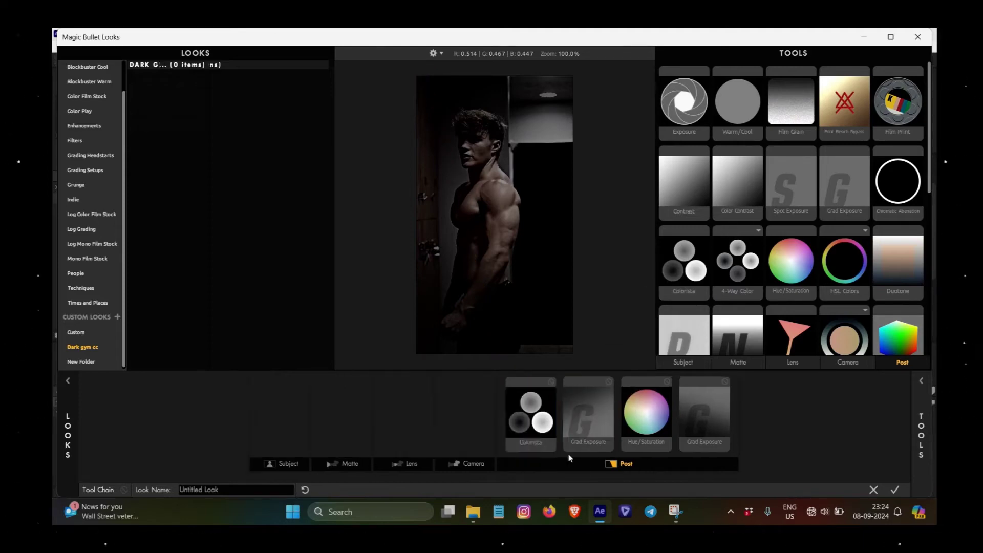
scroll(848, 324, "down", 1)
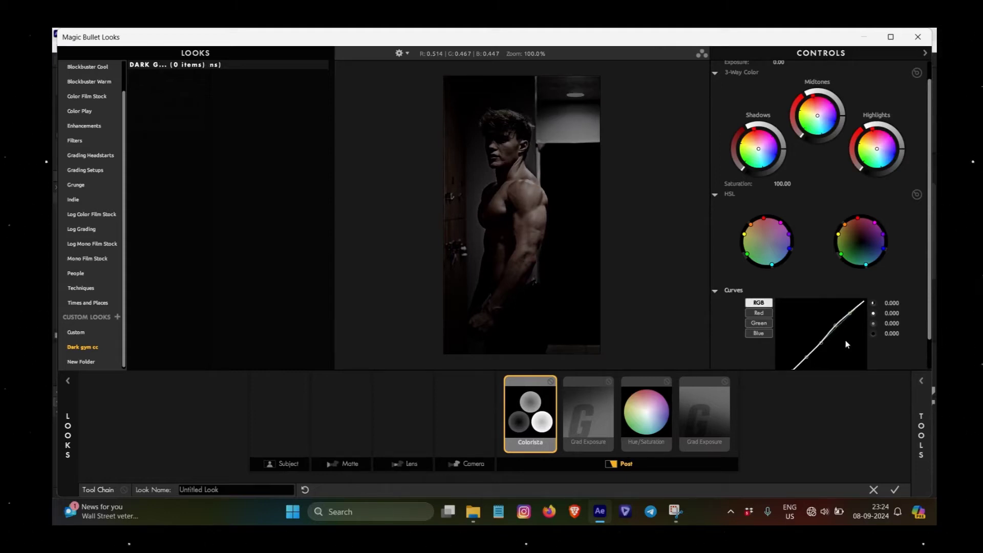
scroll(846, 342, "down", 1)
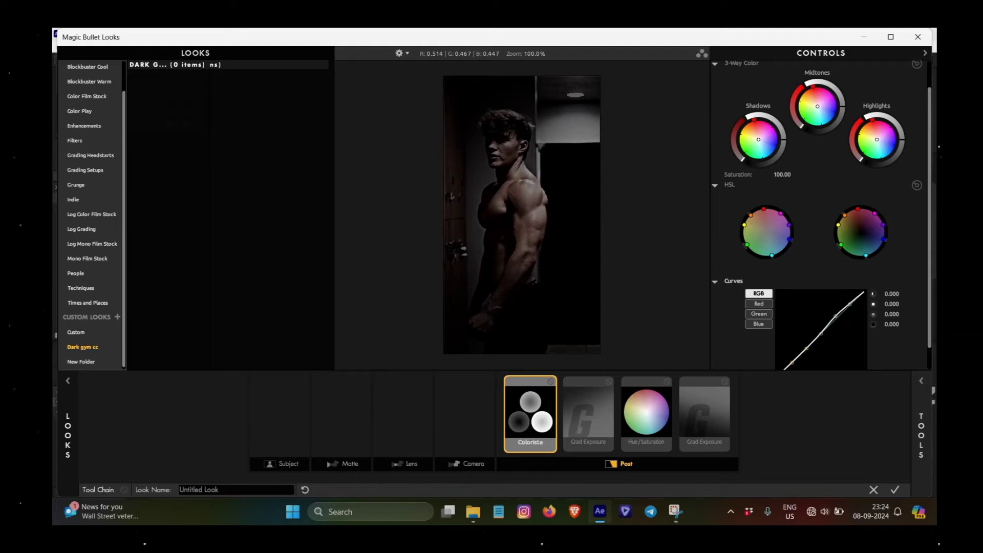
left_click(926, 383)
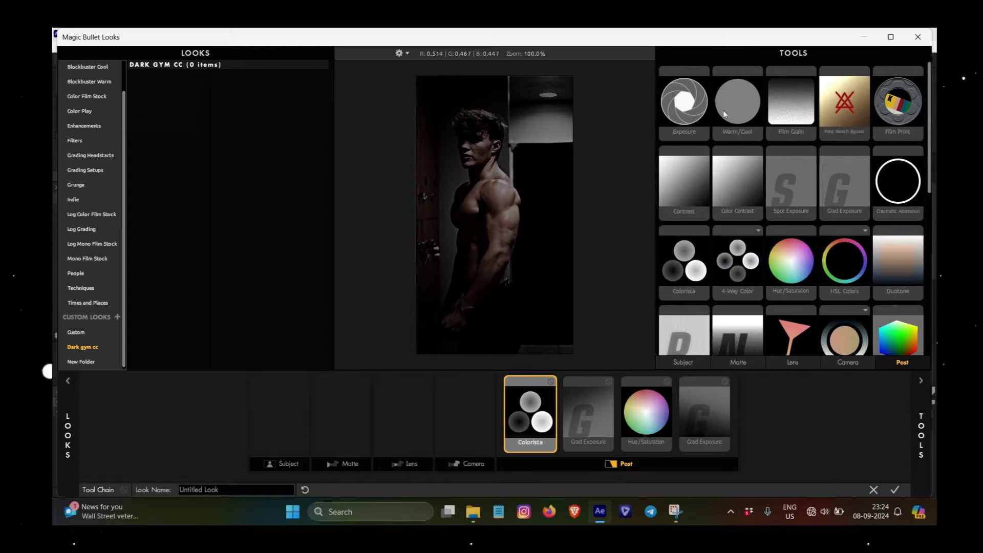
left_click_drag(684, 196, 587, 441)
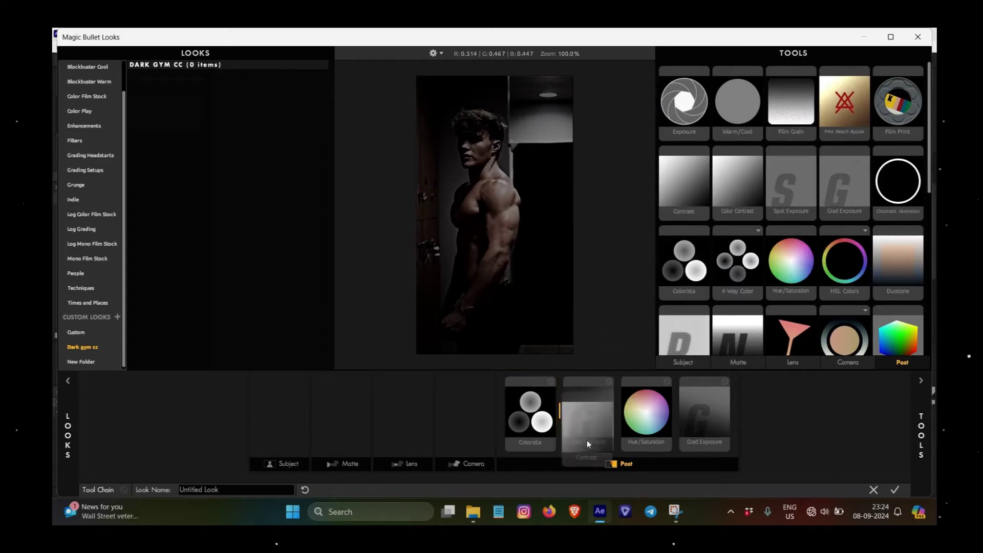
Set the Contrast tool's contrast amount to 0.010
left_click(921, 383)
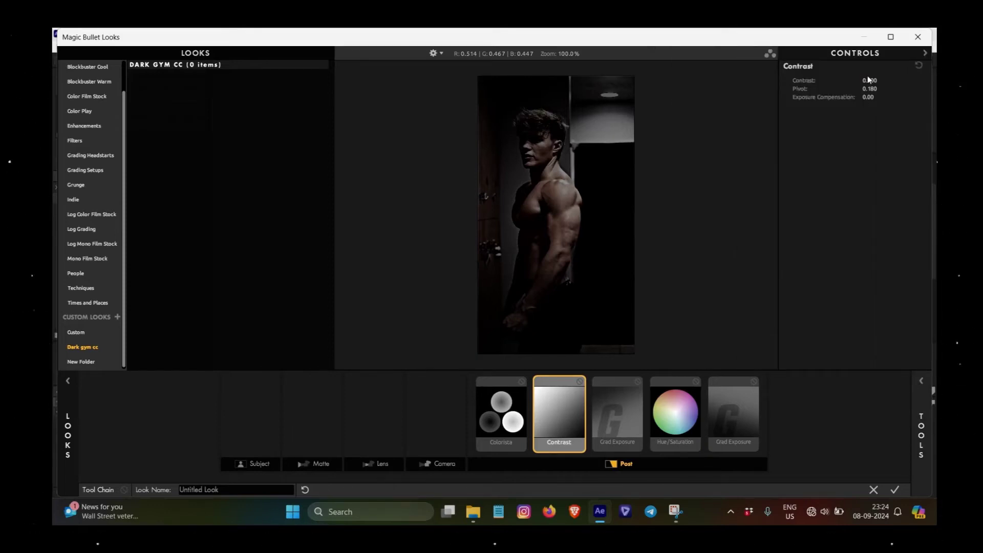
left_click(868, 81)
type("0.010")
Browse the Tools categories and show the Camera category
left_click(920, 383)
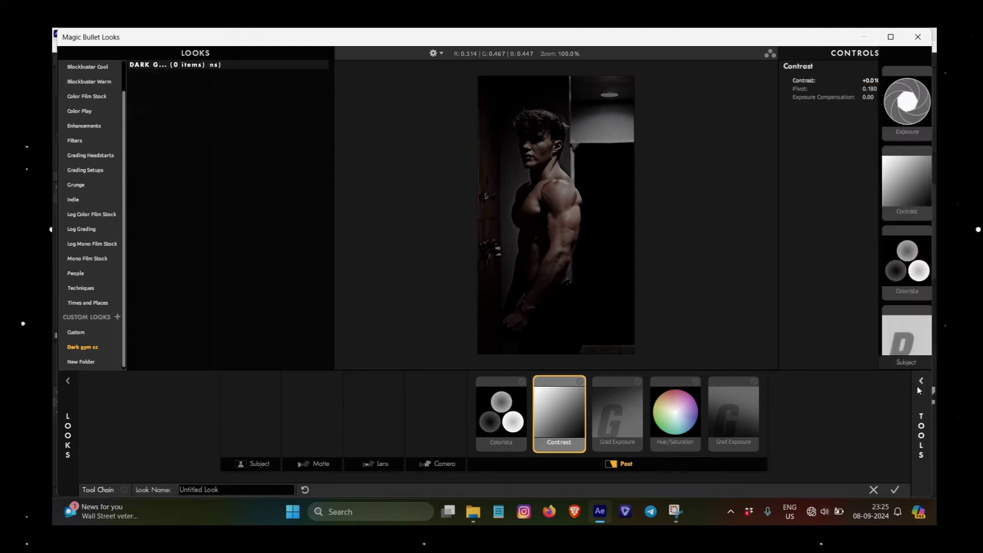
scroll(852, 302, "down", 1)
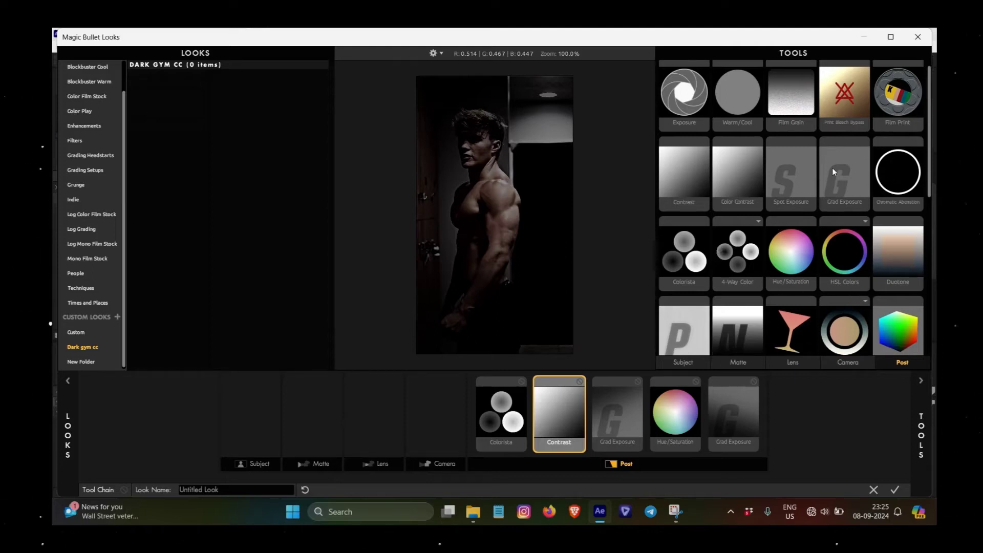
scroll(835, 177, "down", 1)
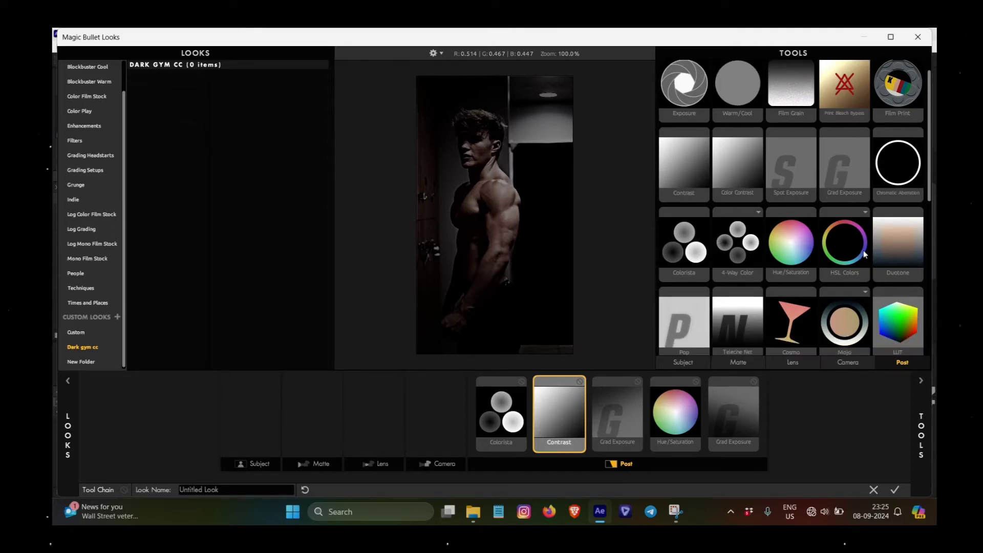
left_click(738, 364)
left_click(793, 362)
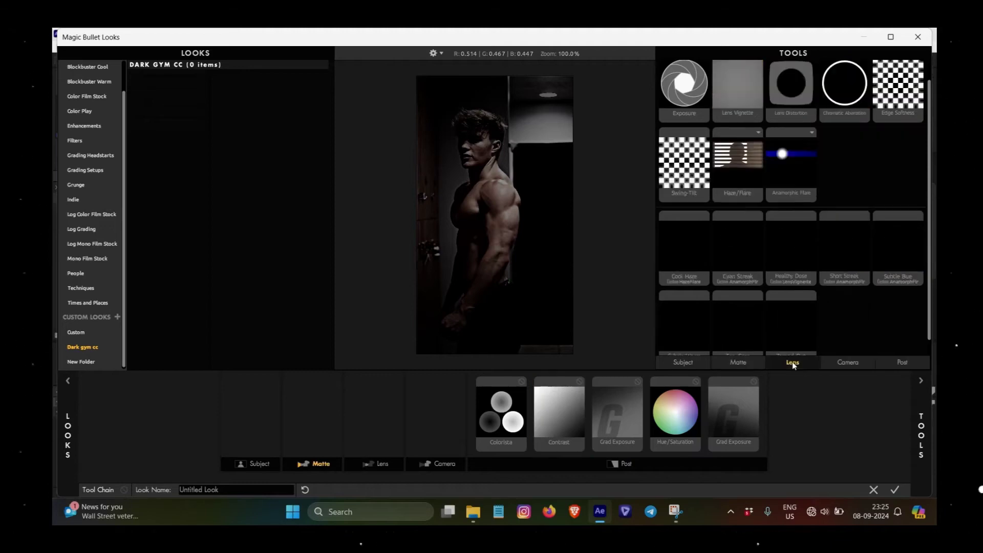
left_click(847, 364)
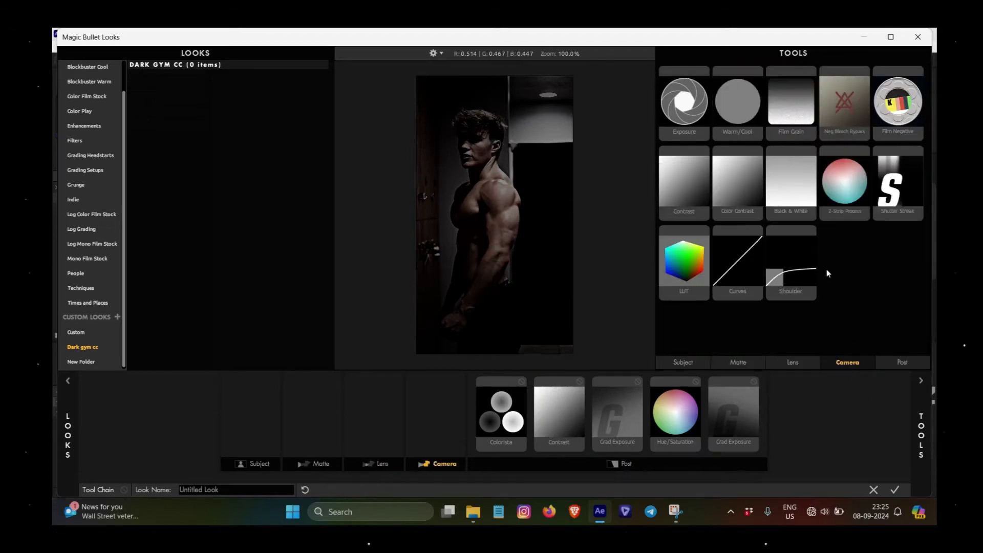
Insert Curves between Grad Exposure and Hue/Saturation, bending the RGB curve to tame highlights
mouse_move(738, 287)
left_mouse_down()
mouse_move(674, 428)
mouse_move(661, 425)
left_mouse_up()
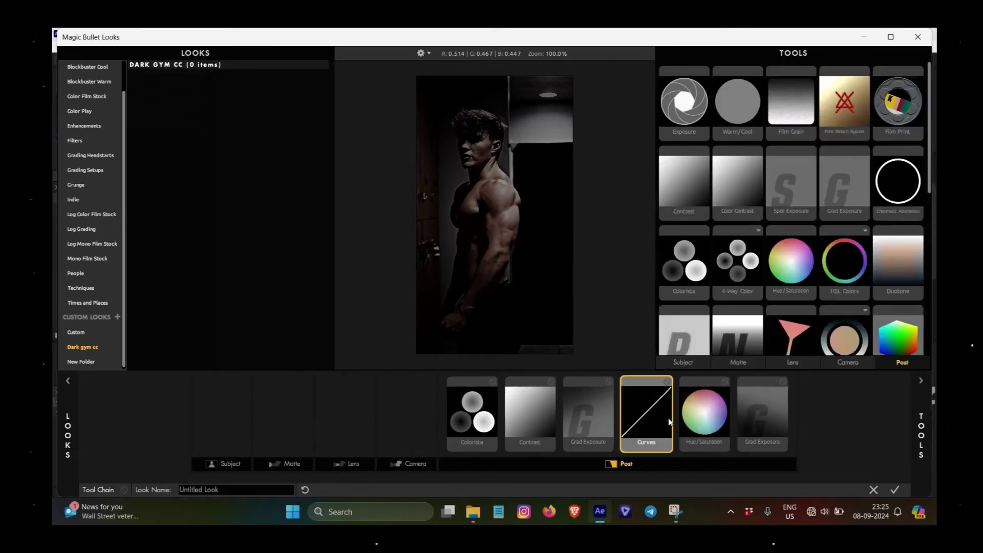
left_click(920, 382)
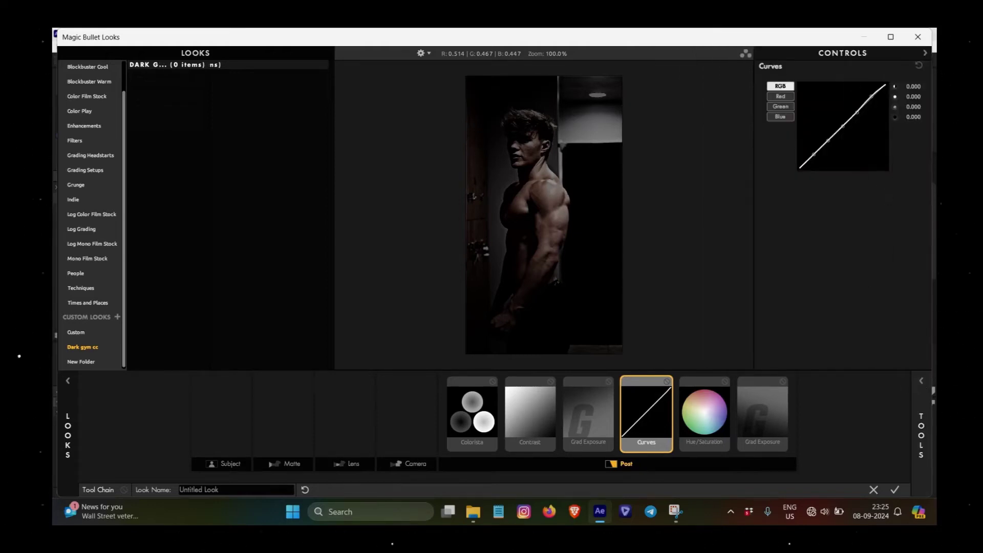
left_click_drag(870, 97, 844, 127)
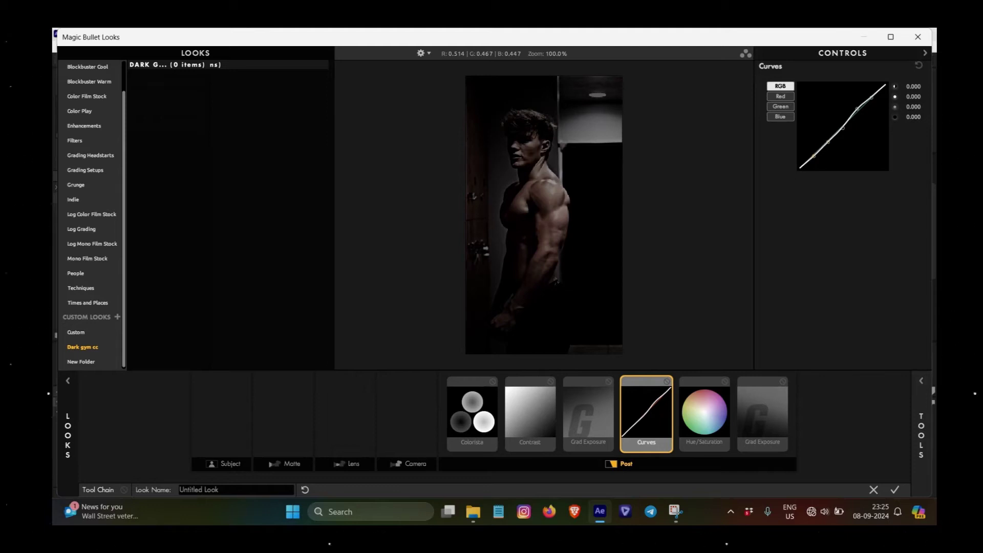
left_click_drag(874, 96, 872, 95)
left_click_drag(828, 142, 828, 143)
left_click(922, 381)
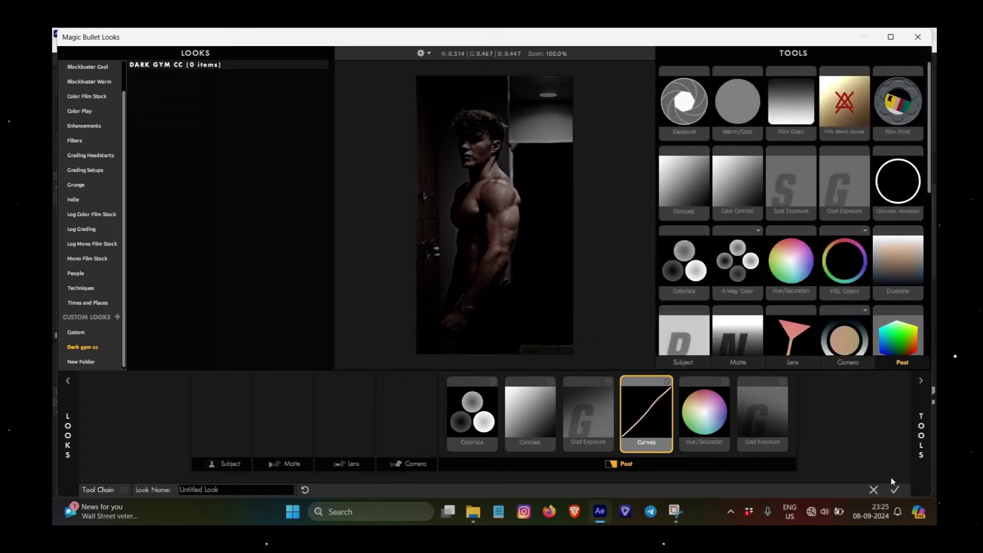
Add Diffusion to the Matte stage and set its Size to 99.90%
left_click(738, 362)
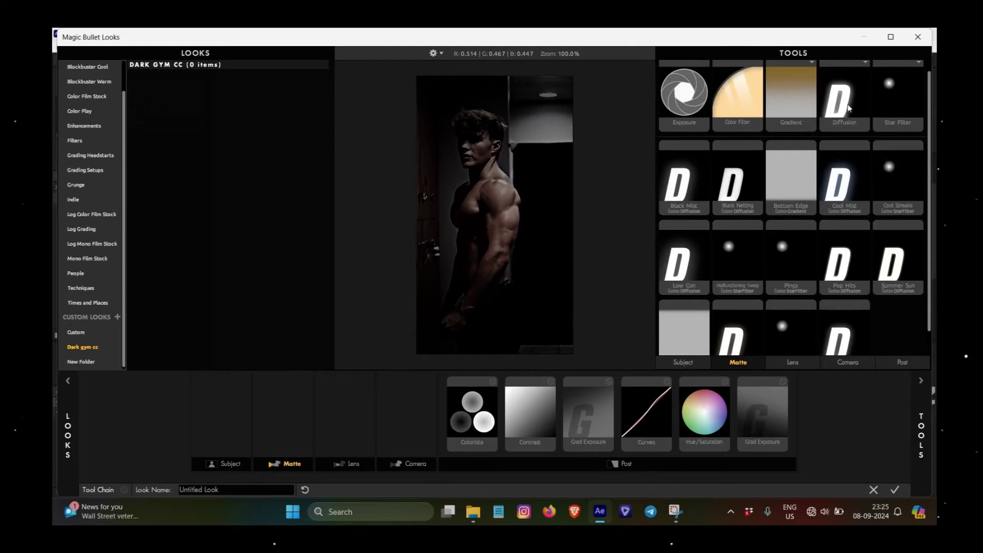
left_click_drag(849, 108, 283, 415)
left_click(921, 380)
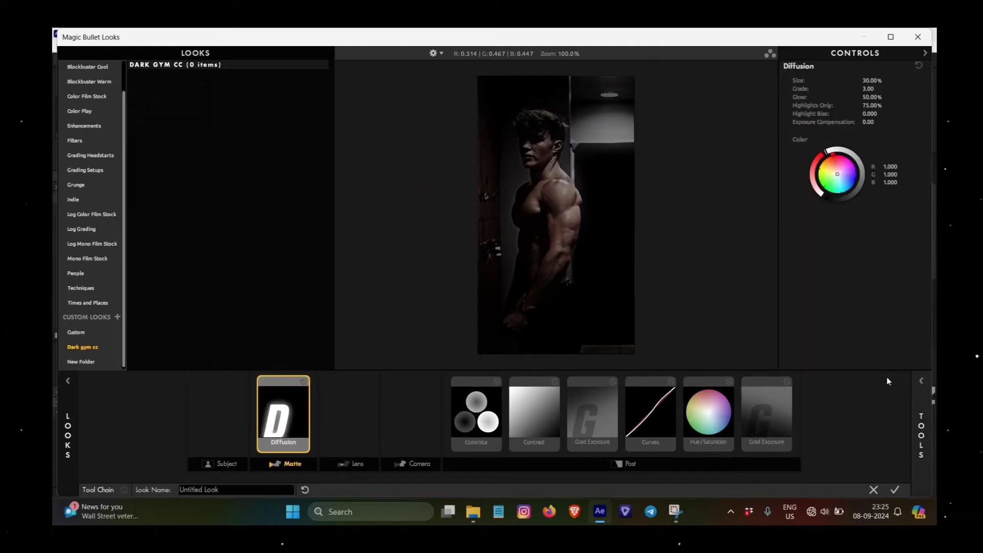
left_click(873, 80)
type("99")
key("Return")
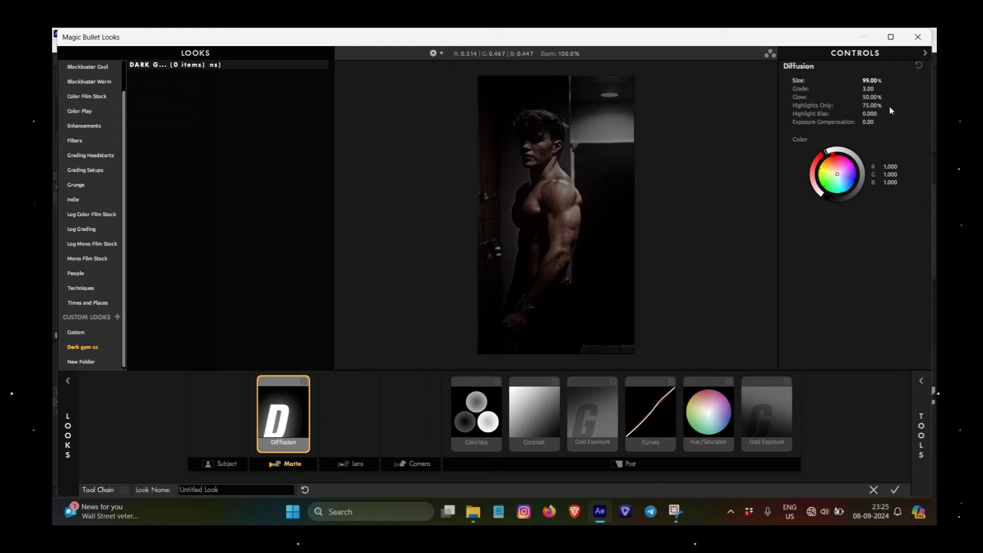
type("99.9")
key("Return")
Set Diffusion Grade 3.47, Glow 68.90%, Highlights Only 74% and Highlight Bias -0.942
left_click(867, 88)
type("3")
key("Return")
left_click(866, 97)
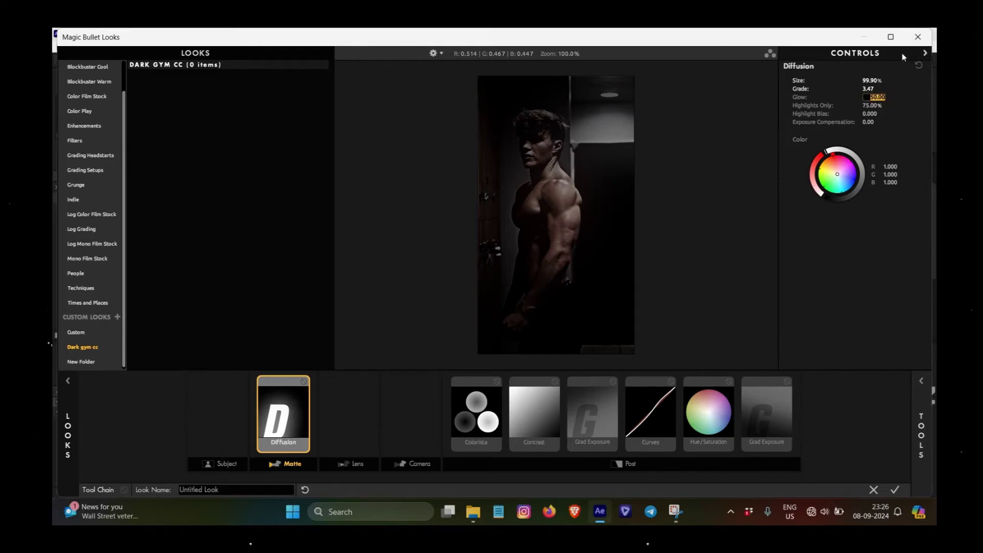
type("68.9")
key("Return")
left_click(866, 105)
type("74")
key("Return")
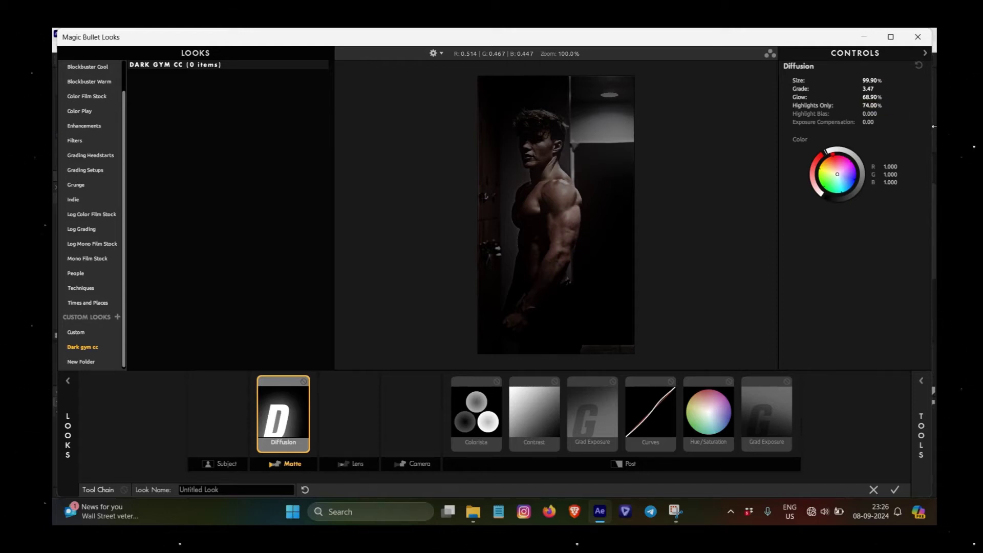
left_click(871, 114)
type("-0.942")
key("Return")
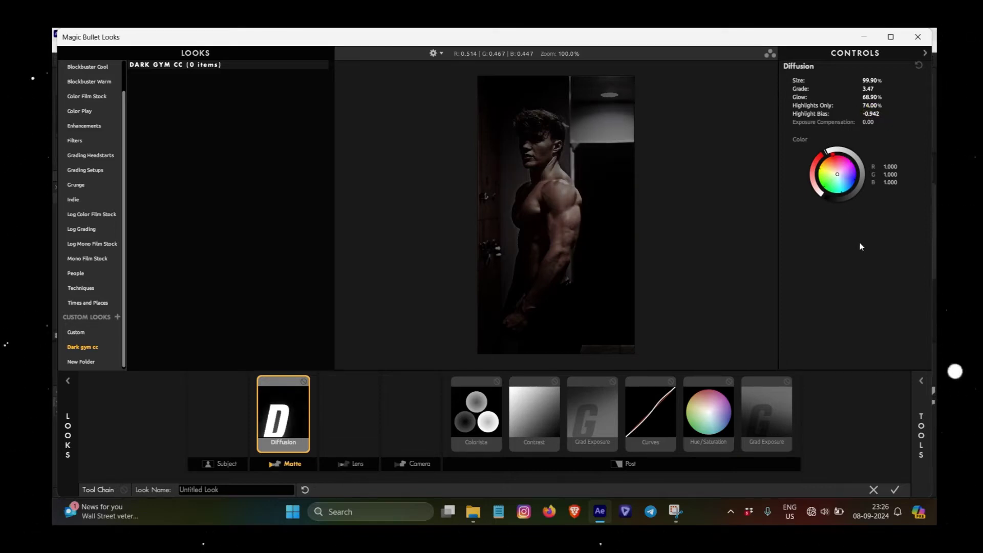
Add Lens Vignette to the Lens stage around the subject, sized 17.43%
left_click(925, 380)
left_click(807, 365)
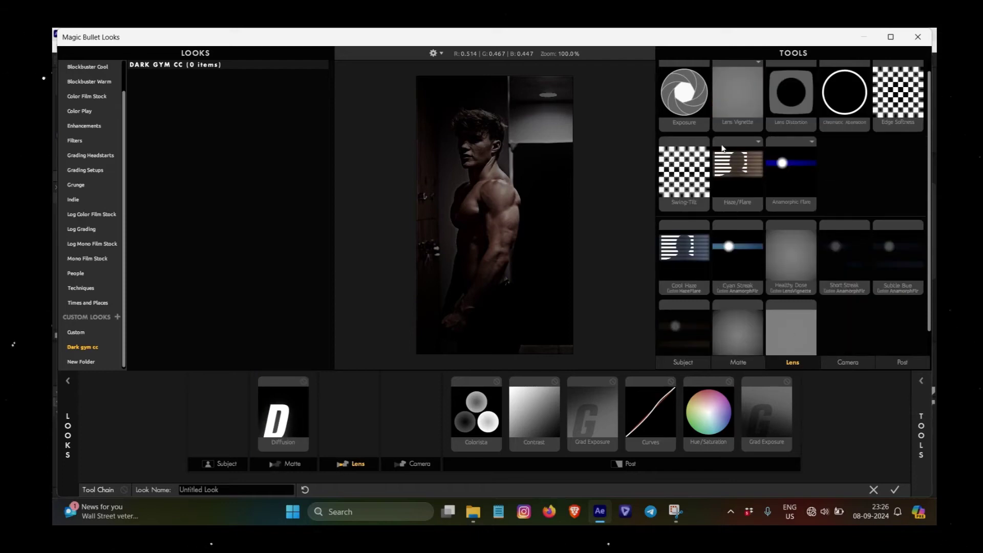
left_click_drag(734, 106, 353, 418)
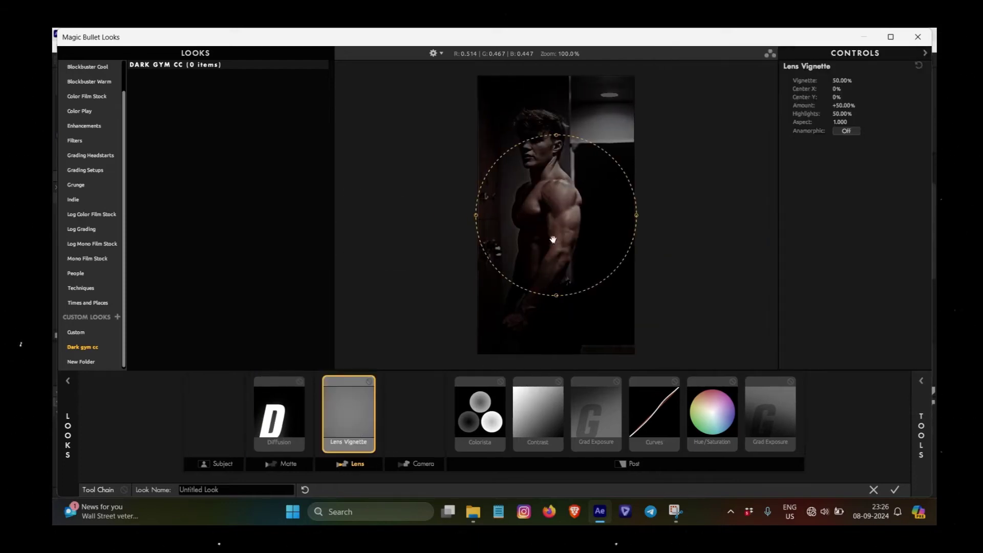
left_click_drag(555, 189, 557, 195)
left_click_drag(632, 178, 633, 179)
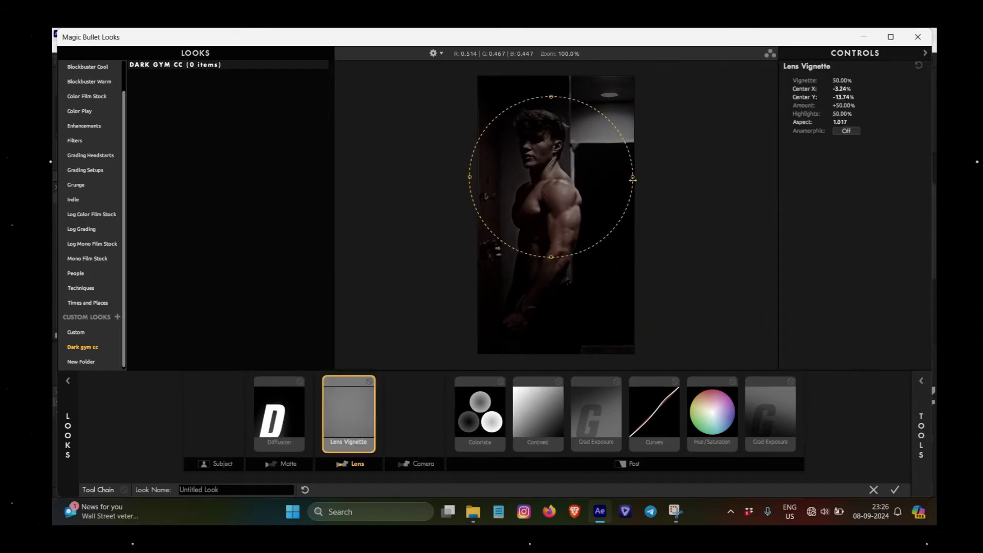
left_click(842, 81)
left_click_drag(839, 81, 873, 71)
type("43")
key("Return")
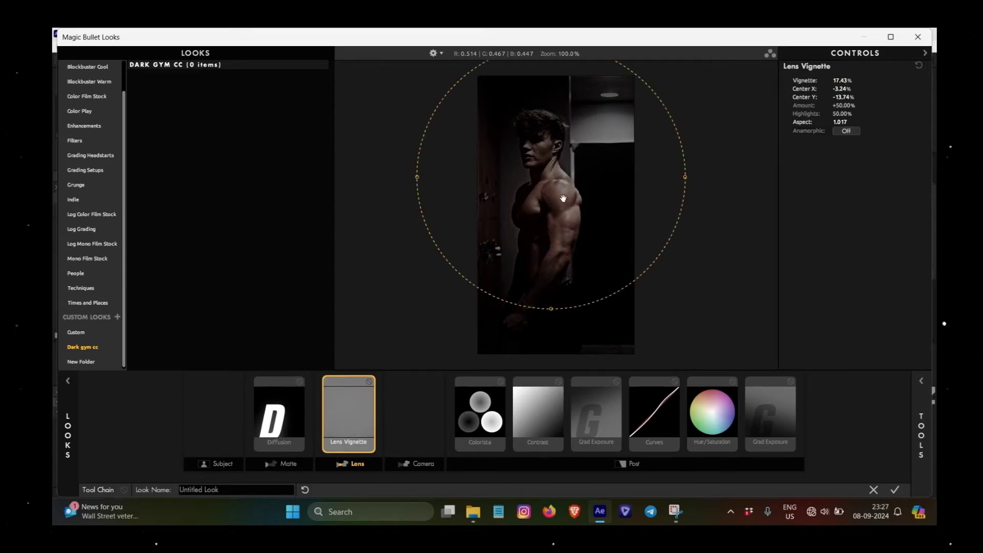
left_click_drag(563, 198, 564, 212)
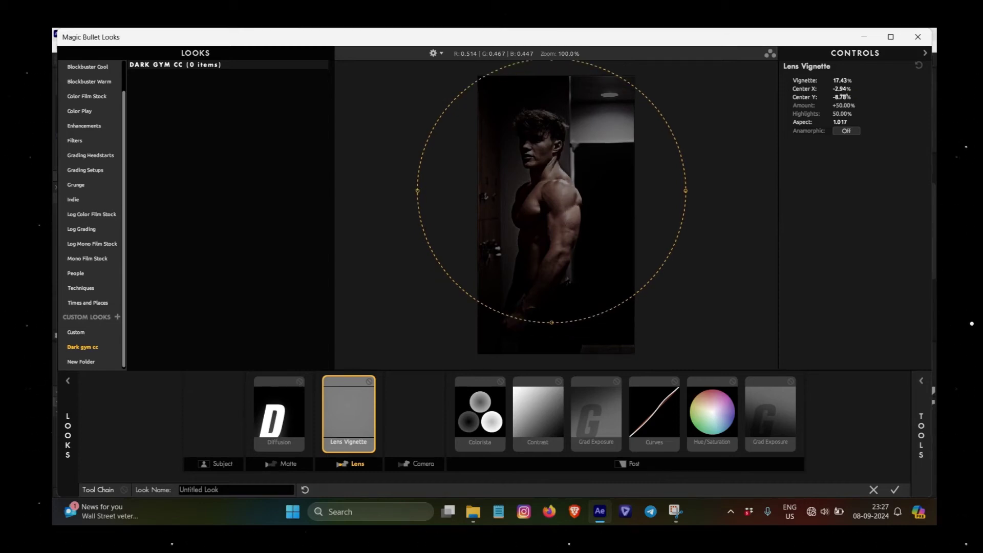
Centre the vignette at X +3.45% and Y +1.31%
left_click(840, 88)
type("3.45")
key("Return")
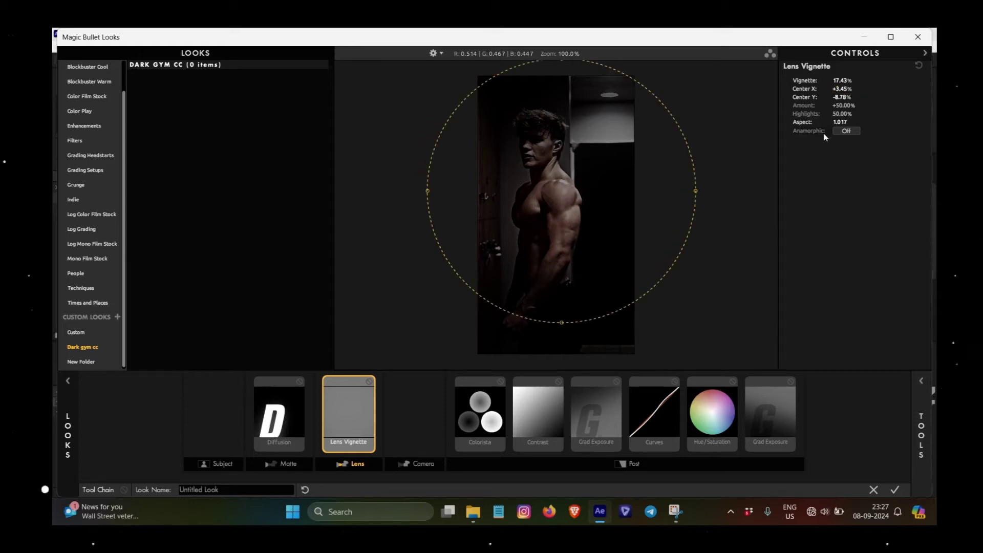
left_click(842, 98)
type("1.31")
key("Return")
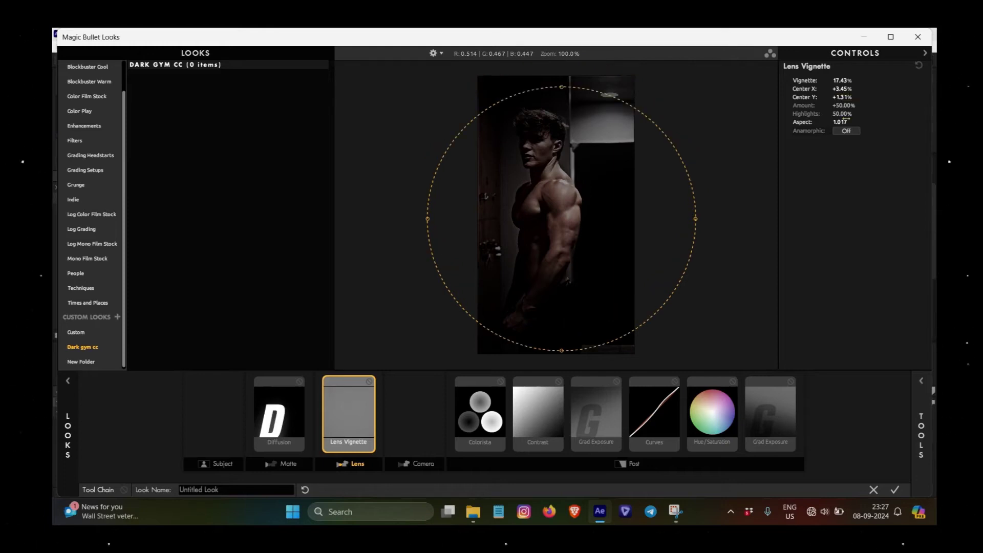
Set the vignette Amount to 100%, Highlights to 69.30% and Aspect to 1
left_click(842, 105)
type("100")
key("Return")
type("69.3")
key("Return")
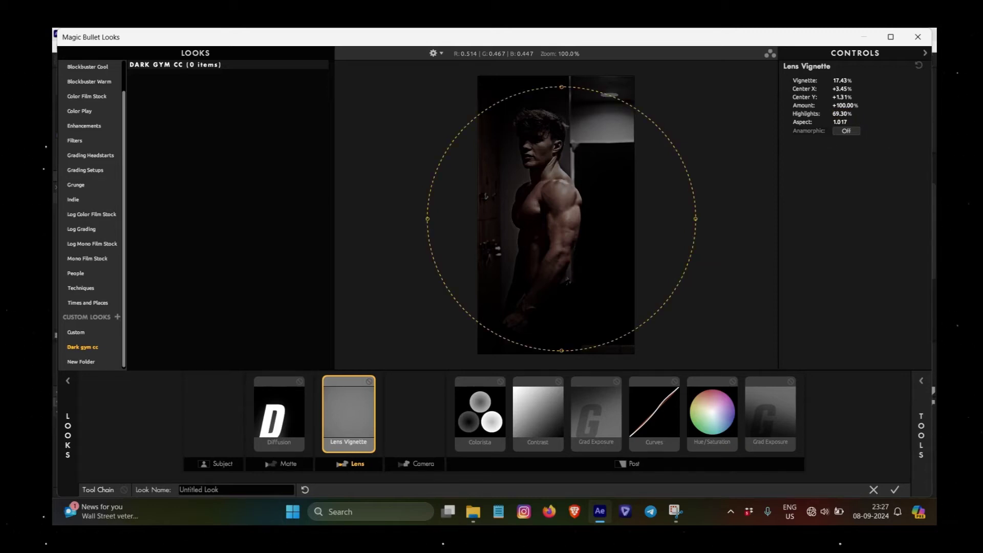
left_click(846, 122)
type("1")
left_click(921, 435)
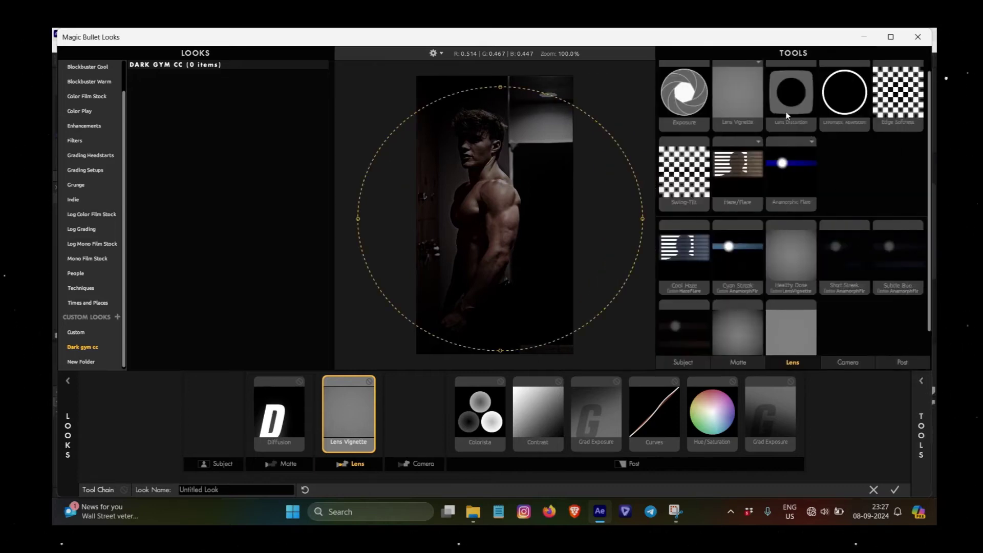
Add a second Lens Vignette at 30.42%, centred at X -2.72% and Y +0.44%
left_click_drag(734, 109, 354, 423)
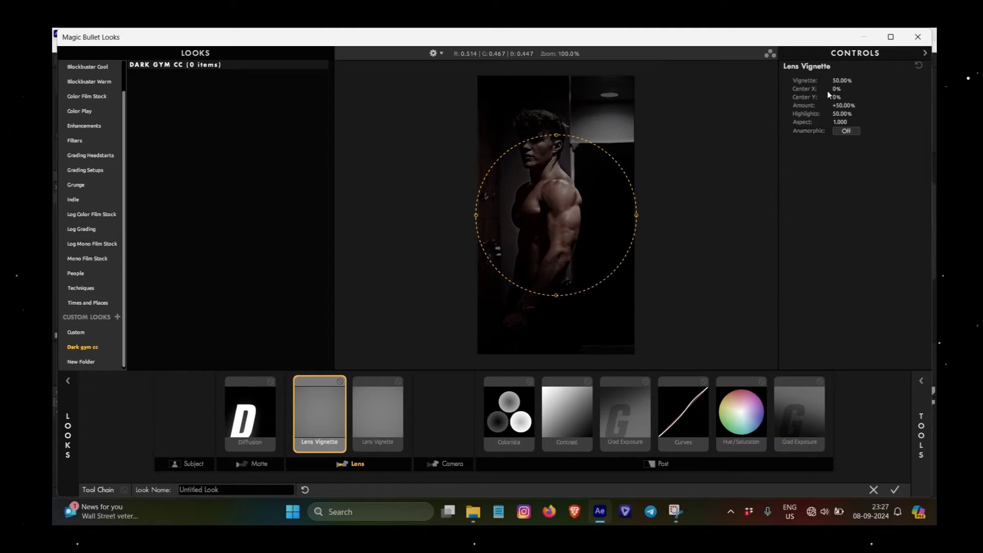
left_click(841, 81)
type(".42")
key("Return")
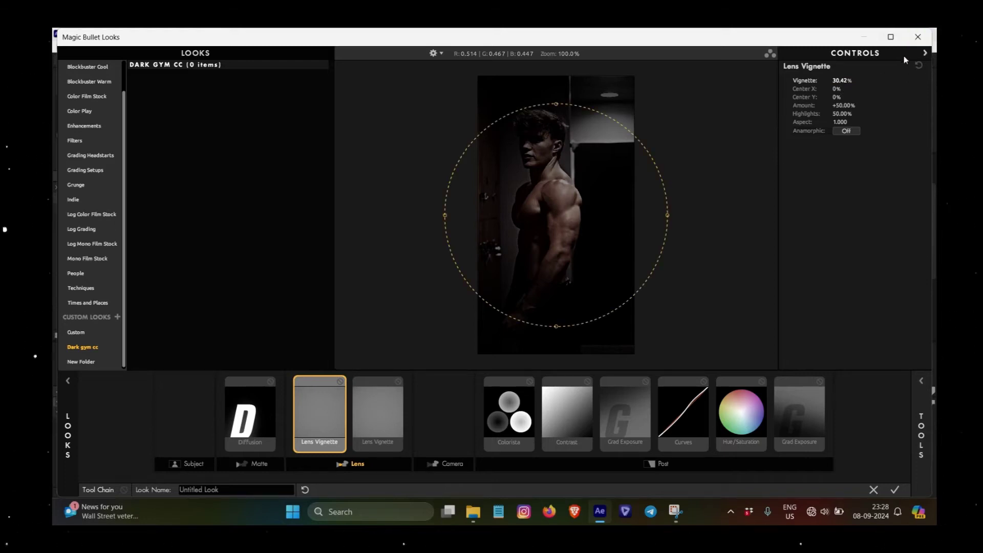
left_click(841, 89)
type("-2.")
type("72")
key("Return")
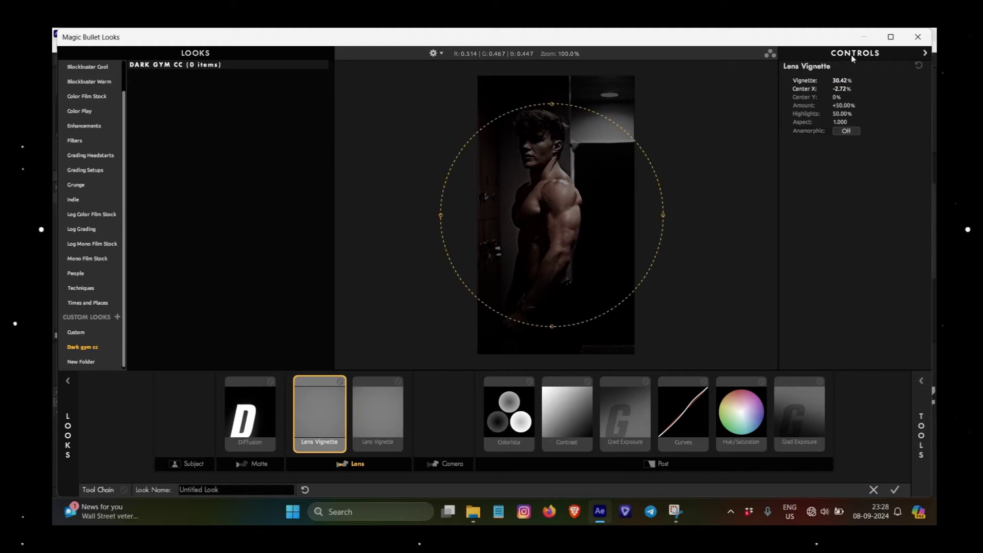
left_click(836, 98)
type("+0.44")
key("Return")
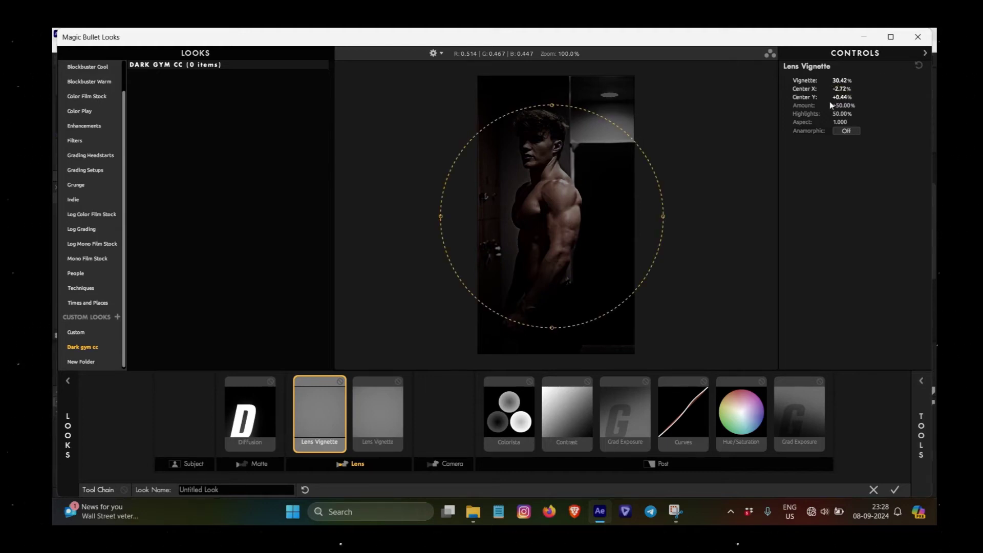
Give it Amount 100% and an anamorphic 0.736 oval aspect, then add a third Lens Vignette
left_click_drag(844, 105, 791, 125)
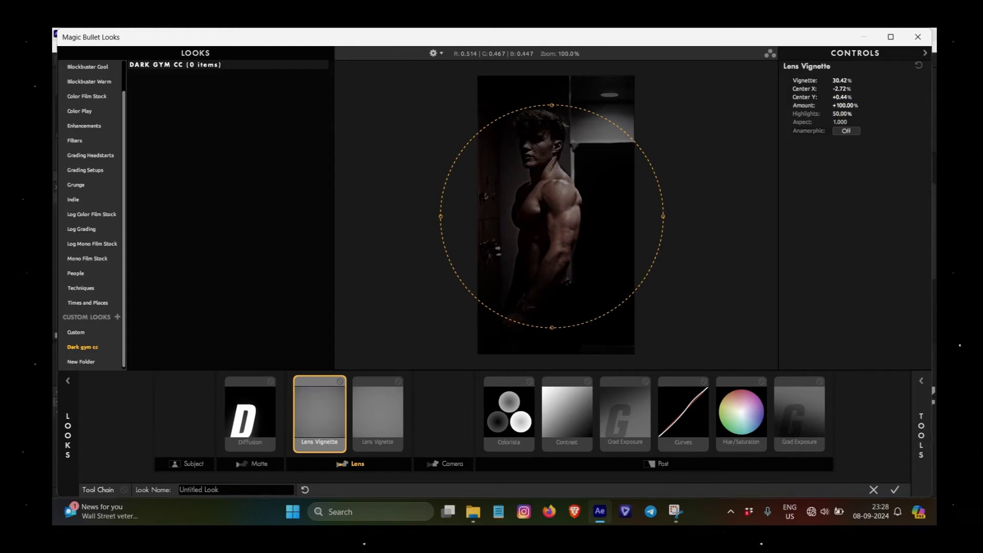
left_click(841, 131)
left_click(840, 125)
type("0.736")
key("Return")
mouse_move(915, 392)
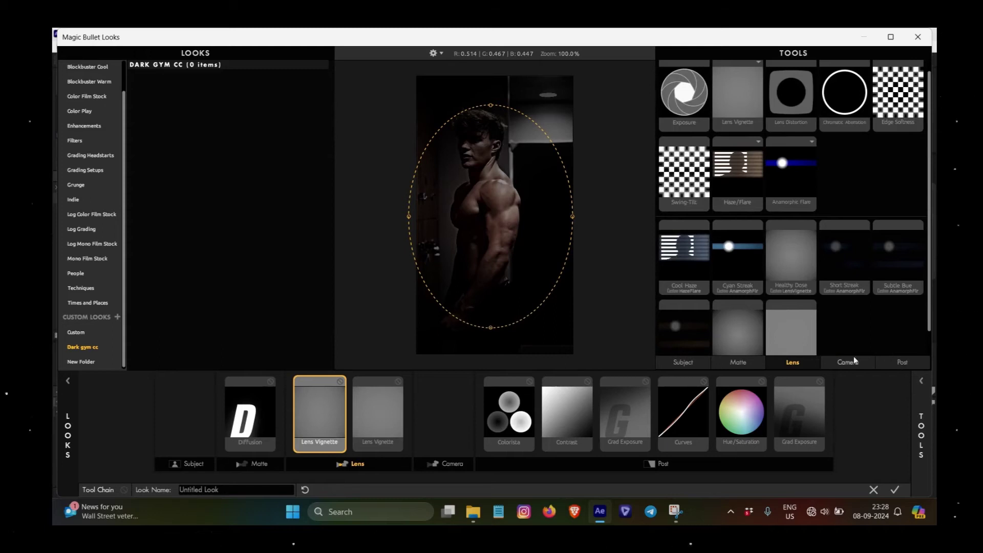
mouse_move(742, 102)
left_mouse_down()
mouse_move(590, 335)
mouse_move(394, 426)
left_mouse_up()
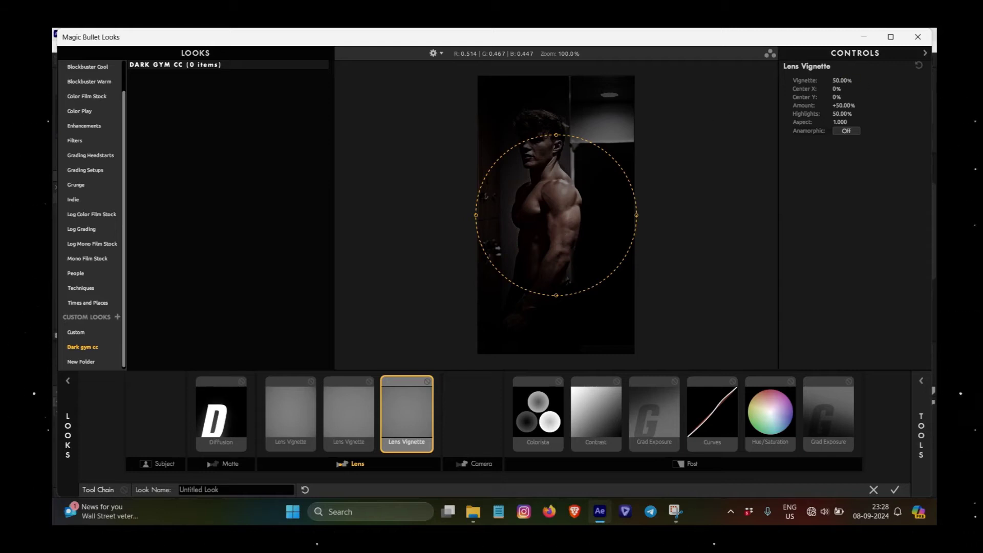
Set the third vignette to 80%, then delete it
left_click(840, 75)
type("80")
key("Return")
key("Delete")
Add a replacement vignette as a near-circle over the shoulder at 80%, and apply the look
left_click(921, 380)
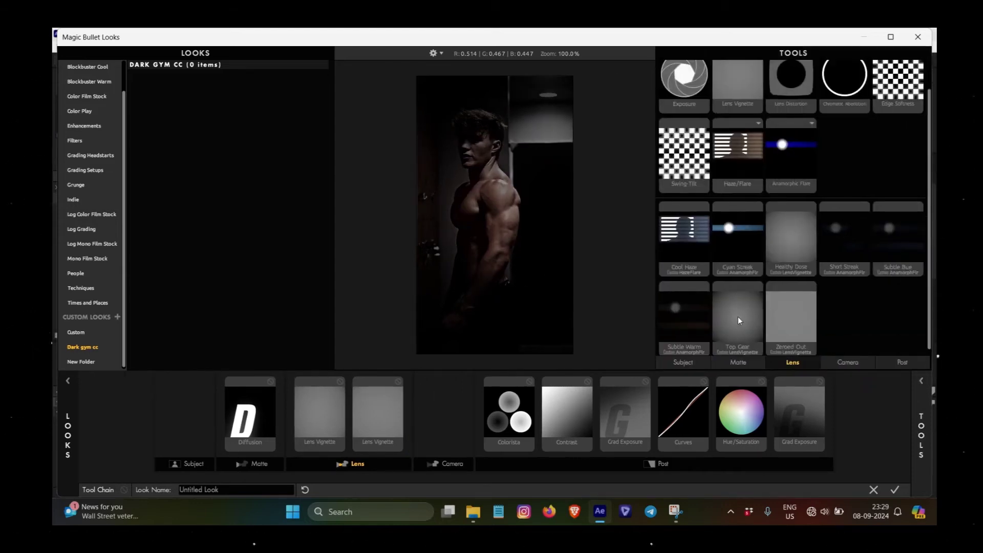
scroll(740, 321, "up", 3)
mouse_move(742, 118)
left_mouse_down()
mouse_move(557, 313)
mouse_move(641, 226)
mouse_move(594, 207)
left_mouse_up()
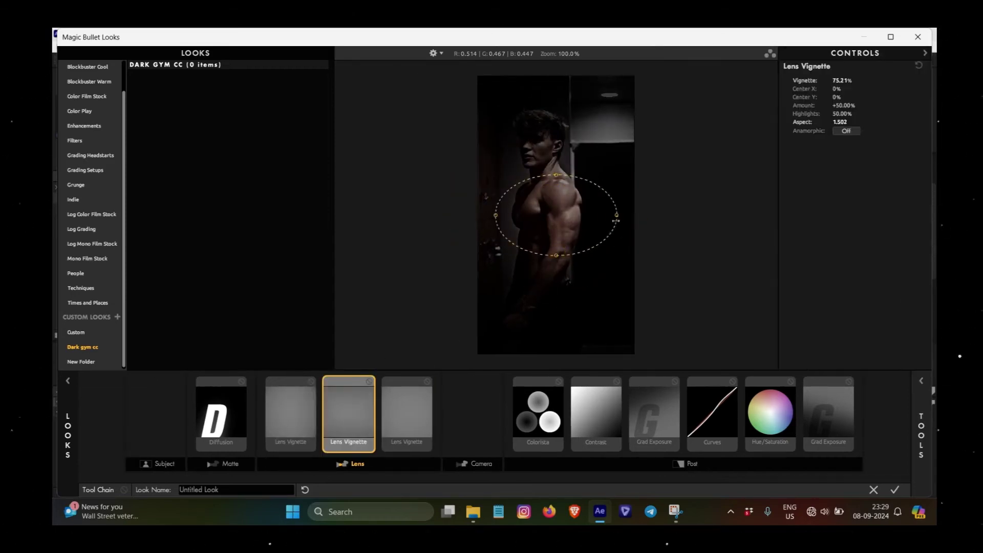
left_click_drag(556, 259, 555, 250)
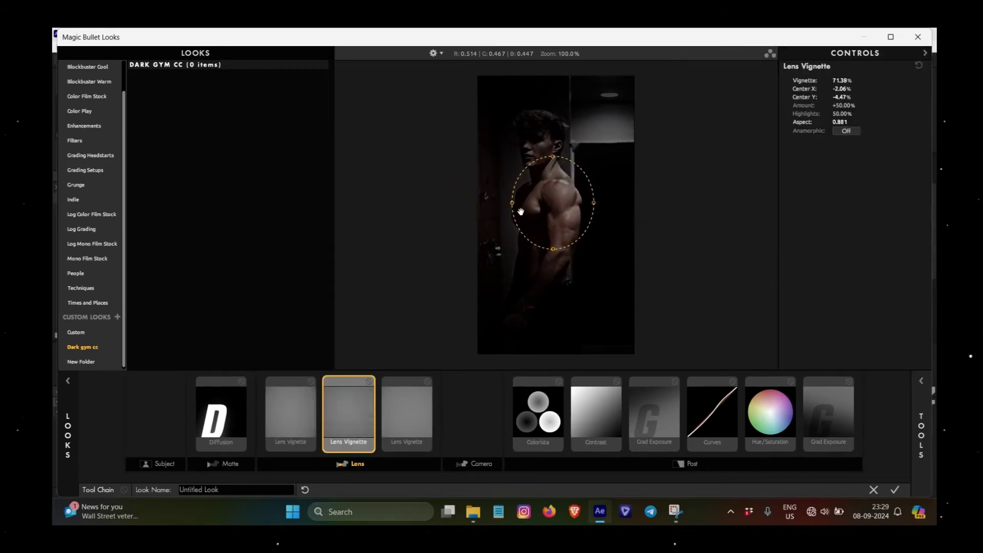
left_click_drag(512, 203, 509, 205)
left_click(842, 80)
type("80")
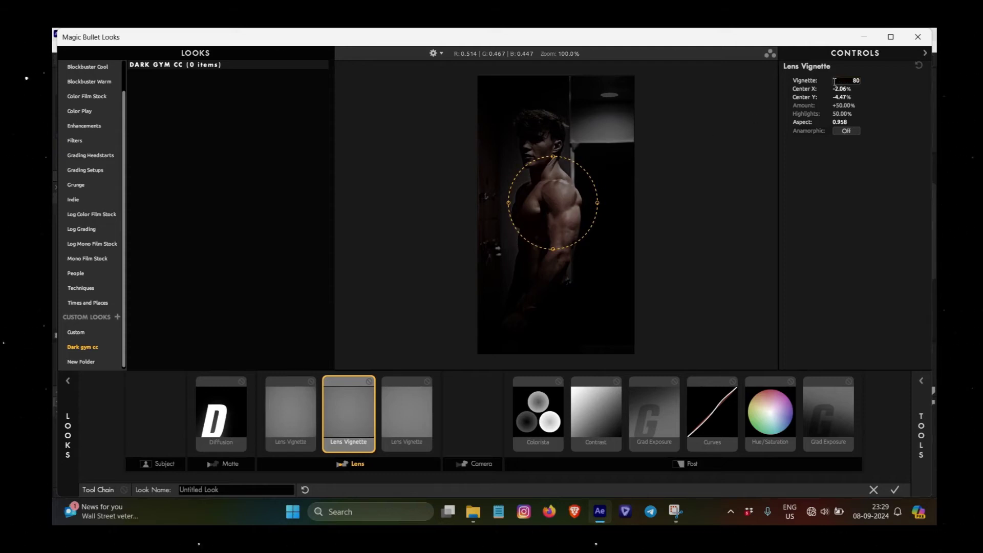
key("Return")
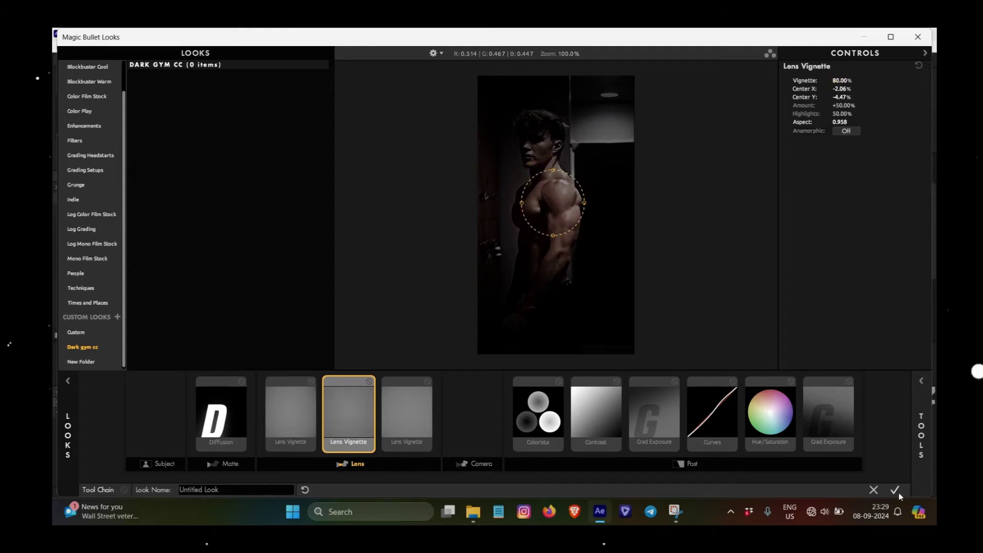
left_click(896, 490)
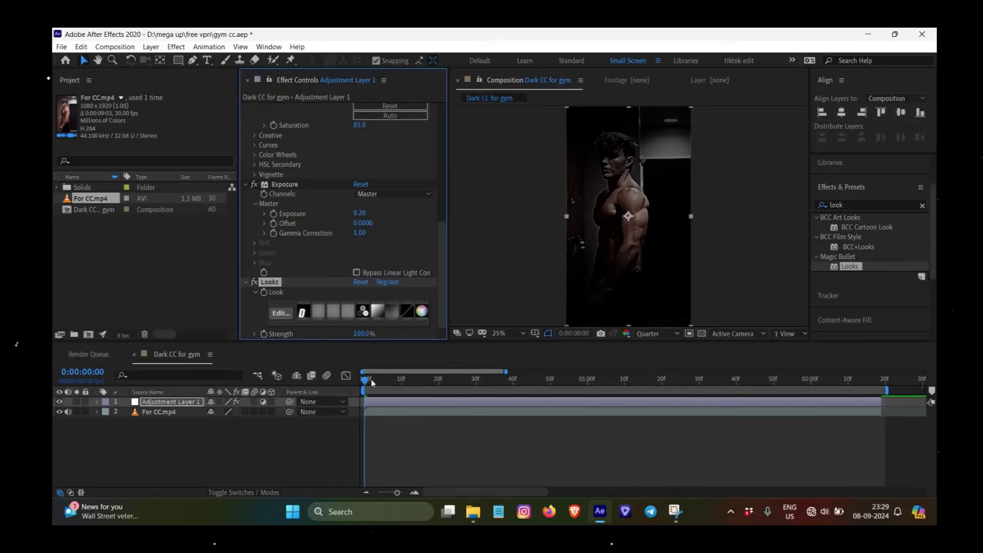
Preview the graded clip at Full resolution, scrub through it, and start editing the Looks strength
key("space")
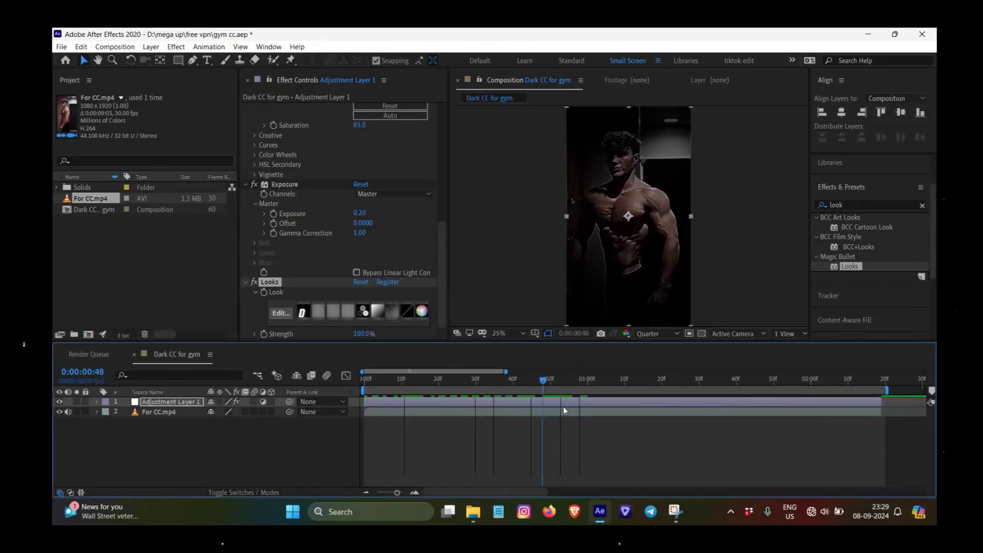
left_click(658, 333)
left_click(653, 353)
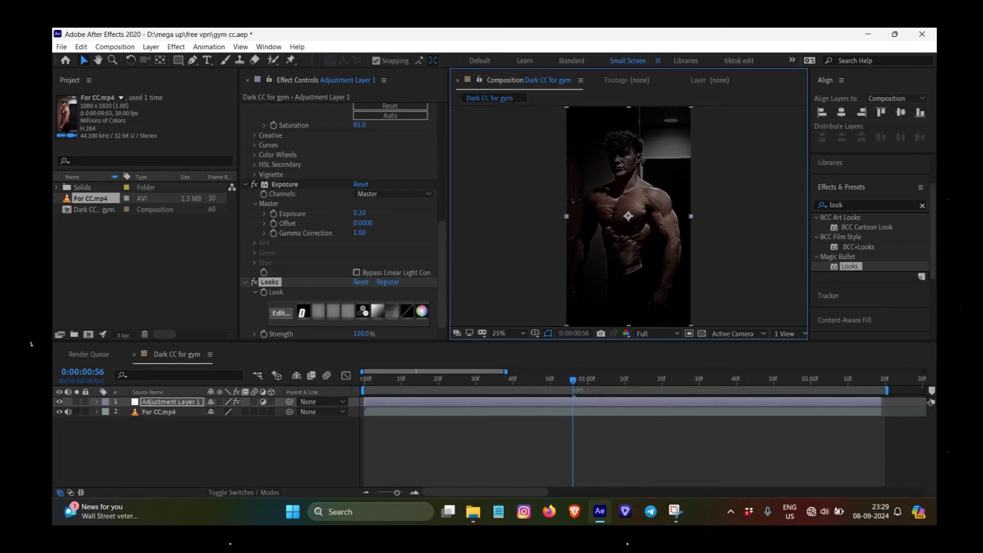
left_click_drag(579, 382, 542, 413)
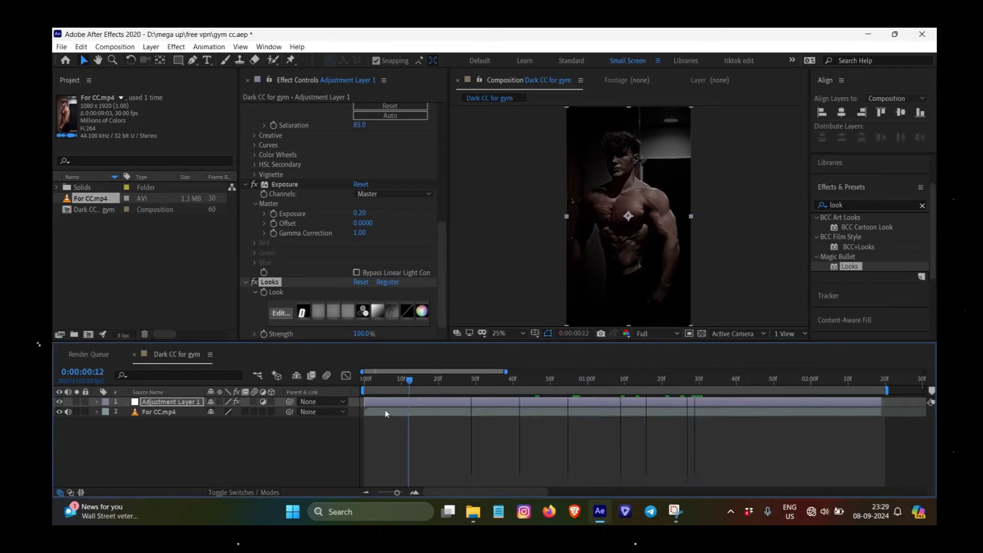
left_click(362, 334)
type("80")
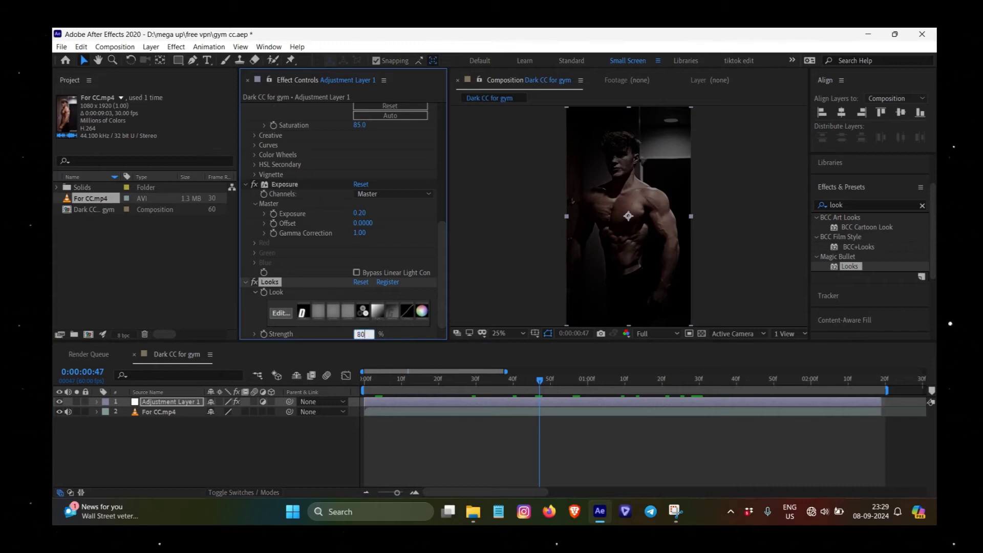
Apply an 80% Looks strength, save, and review the grade on nearby frames
key("Return")
key("ctrl+s")
left_click(549, 381)
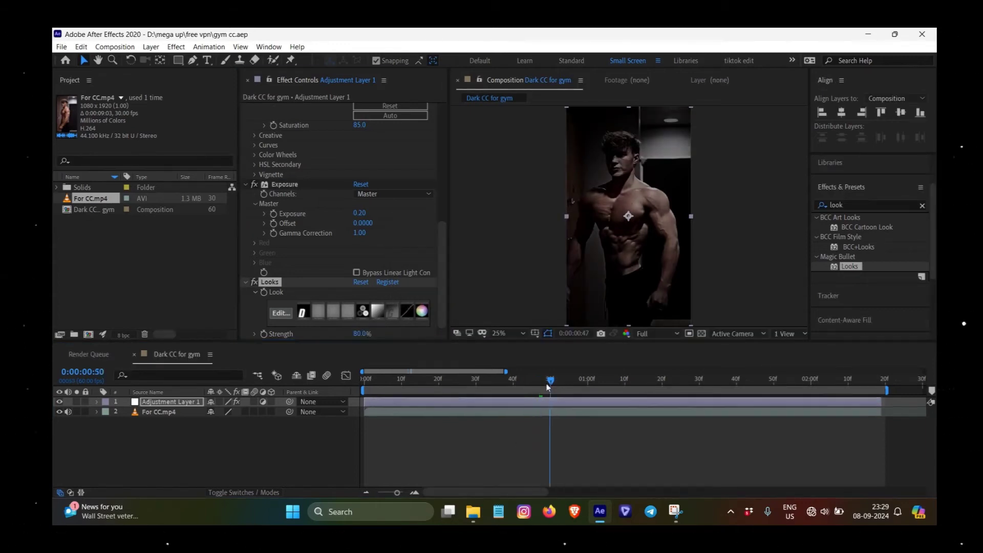
left_click_drag(547, 388, 559, 400)
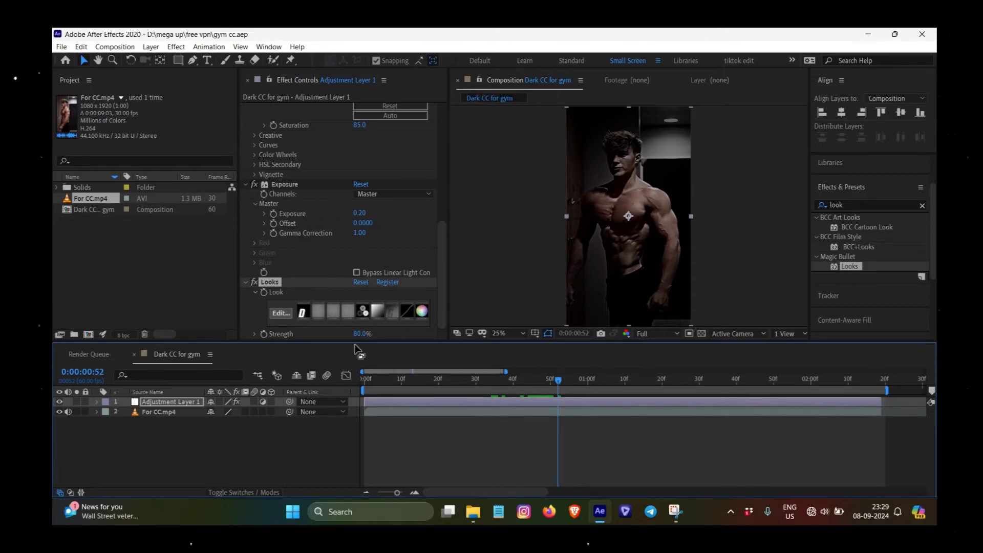
Try 85% Looks strength, then settle on 90% and save the project
left_click(362, 334)
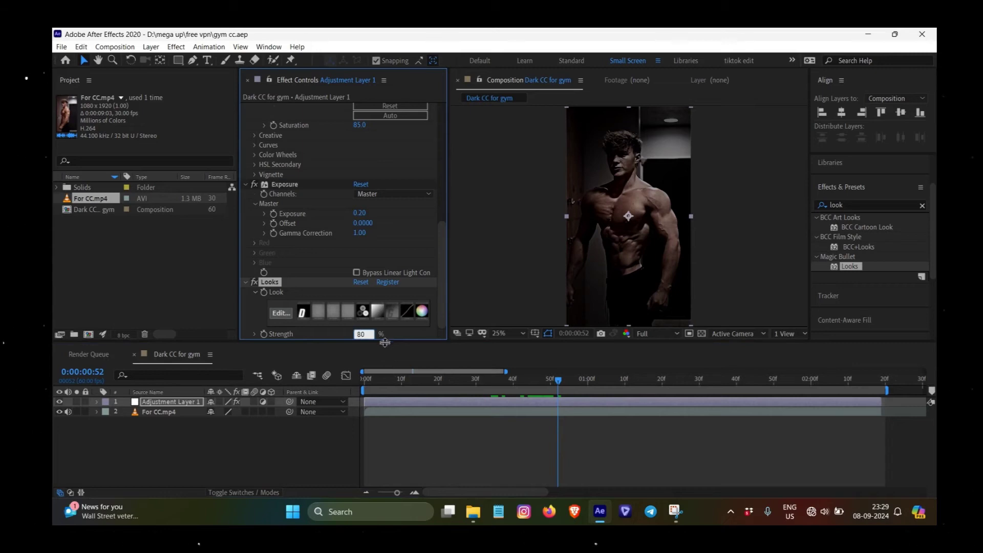
type("85")
key("Return")
left_click(361, 333)
type("90")
key("ctrl+s")
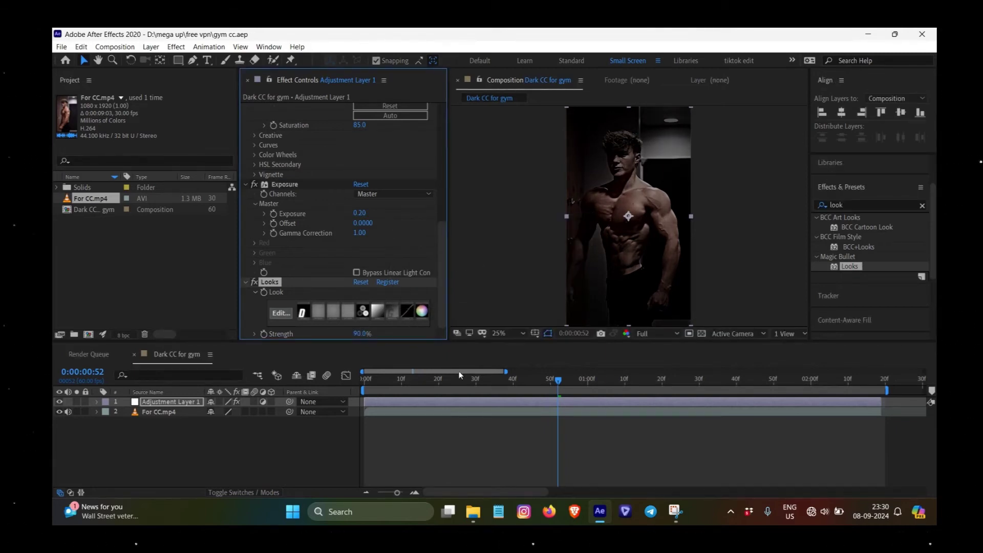
Review an earlier frame, then reselect the adjustment layer
left_click_drag(550, 379, 506, 419)
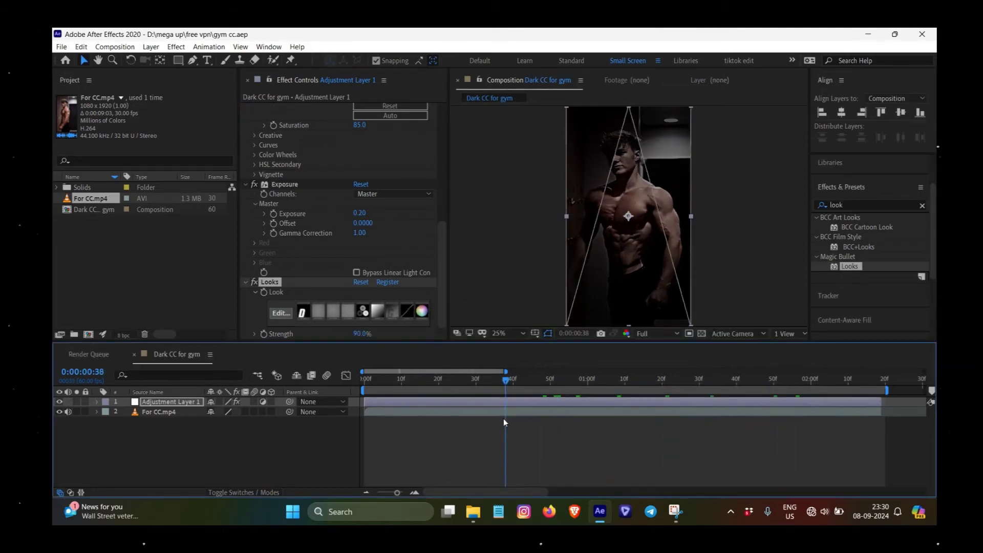
left_click(494, 432)
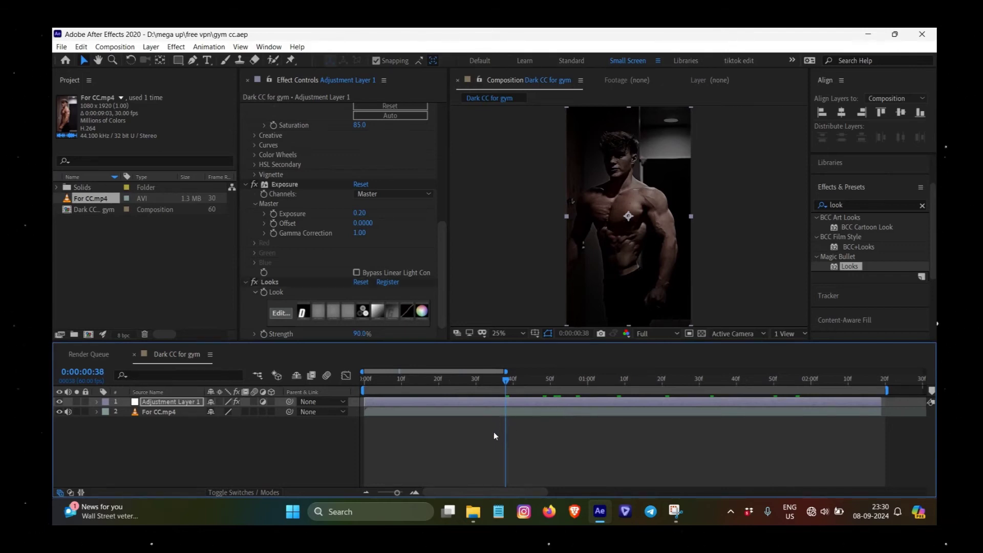
left_click(512, 399)
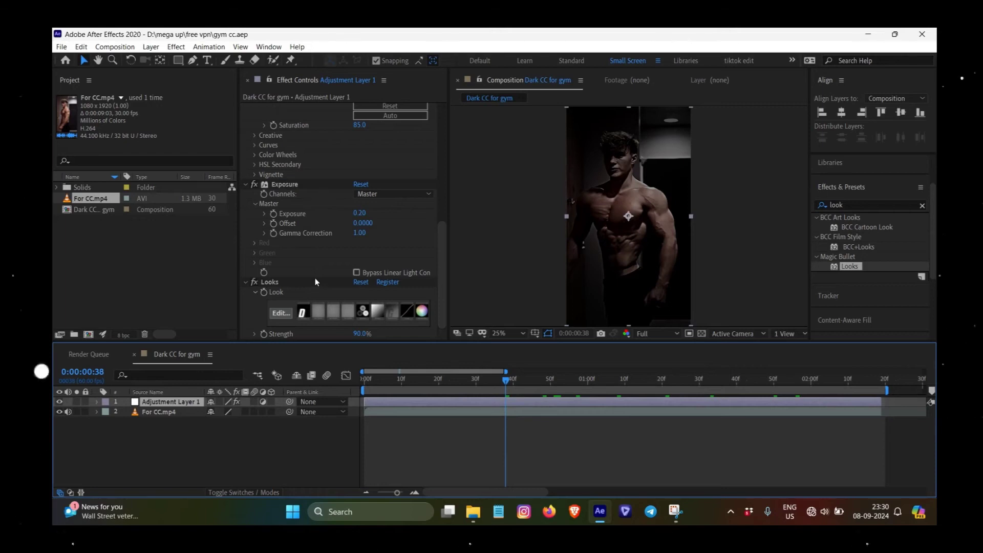
Search Effects & Presets for 'glow' and apply Glow to Adjustment Layer 1
left_click(854, 205)
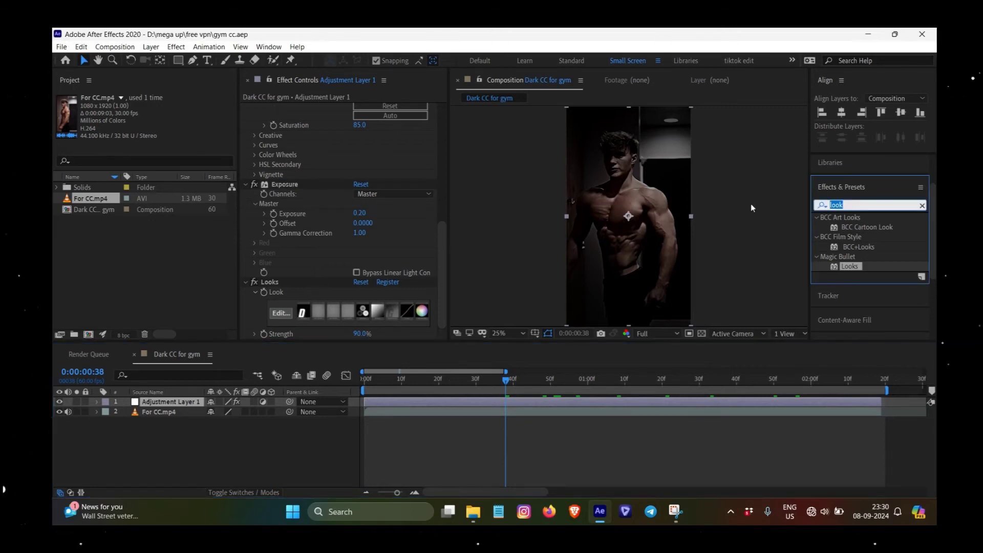
type("glow")
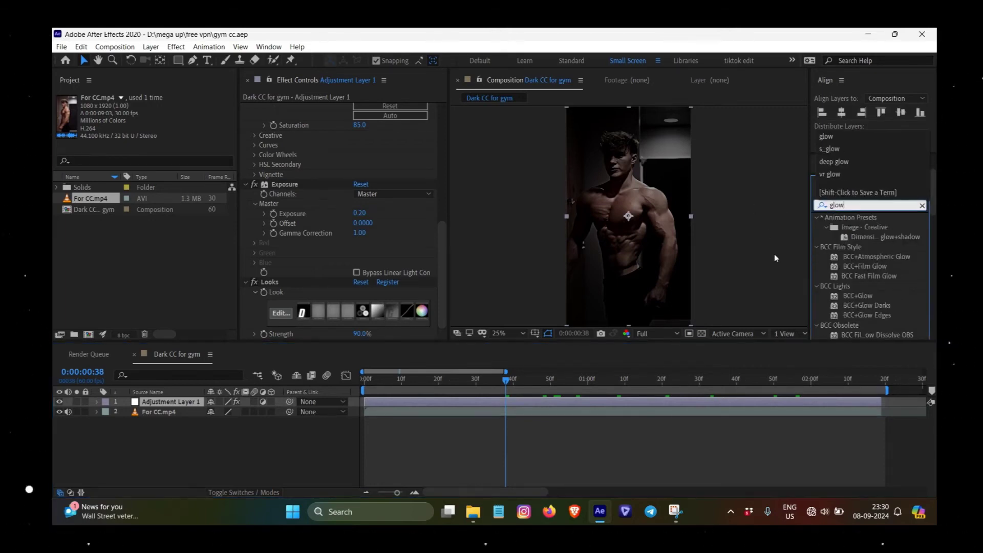
key("Return")
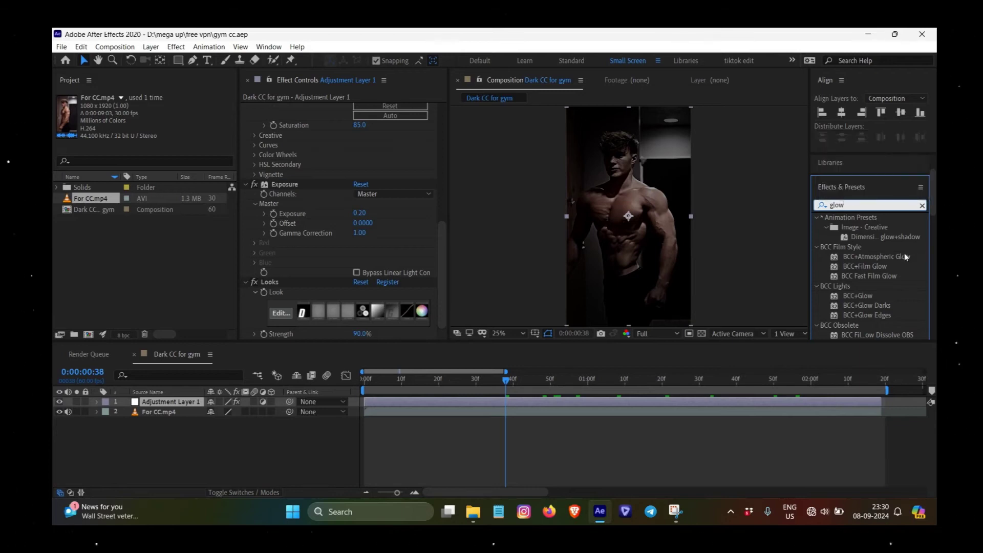
scroll(913, 268, "down", 7)
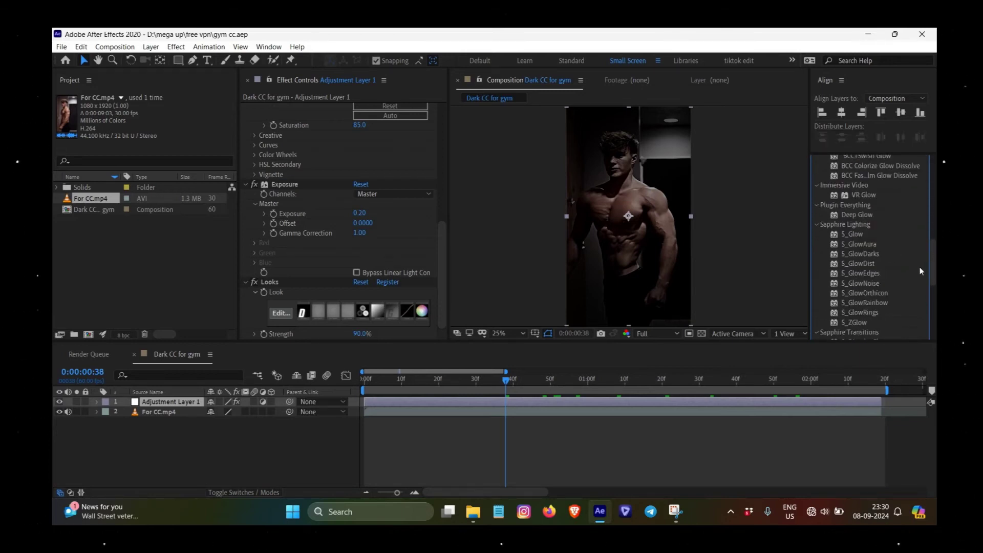
left_click_drag(935, 267, 936, 322)
scroll(862, 256, "up", 5)
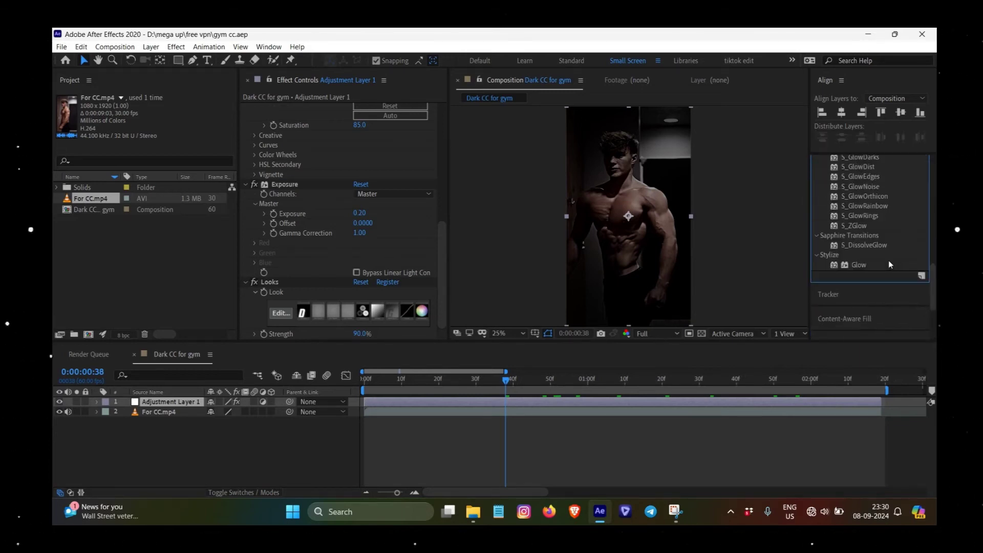
left_click_drag(857, 265, 529, 395)
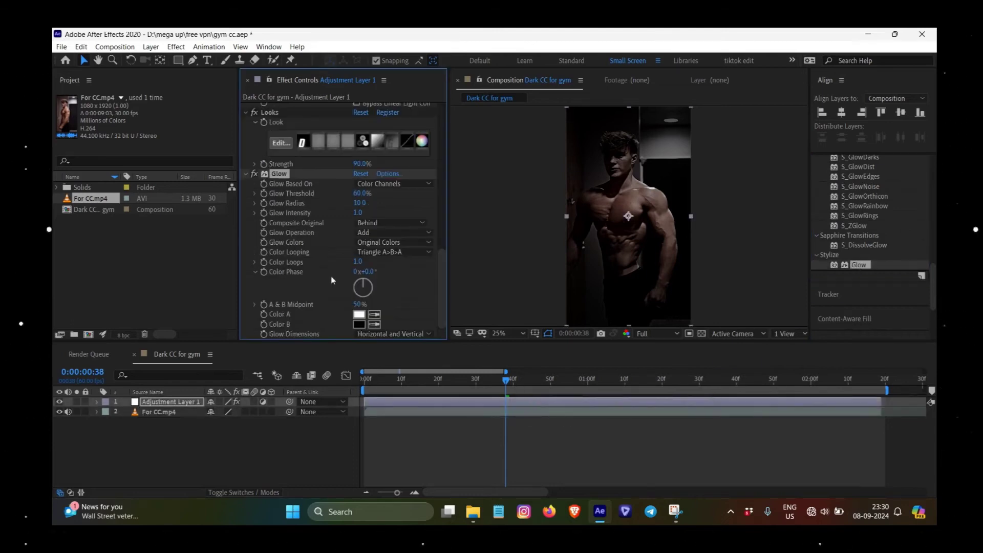
Set Glow Threshold 56.5%, Radius 222 and Intensity 0.6, then review later frames
left_click(359, 195)
type("56")
key("Return")
left_click(360, 204)
type("222")
key("Return")
left_click(359, 213)
type("0.6")
left_click_drag(514, 380, 711, 380)
Hide Adjustment Layer 1, keep full preview resolution, and open For CC.mp4 in the Layer panel
key("Home")
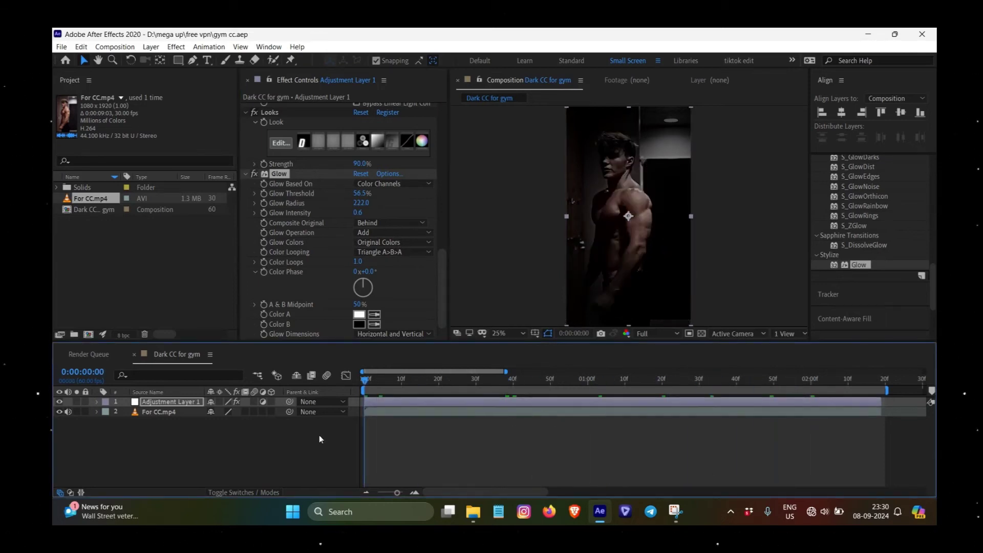
left_click(381, 414)
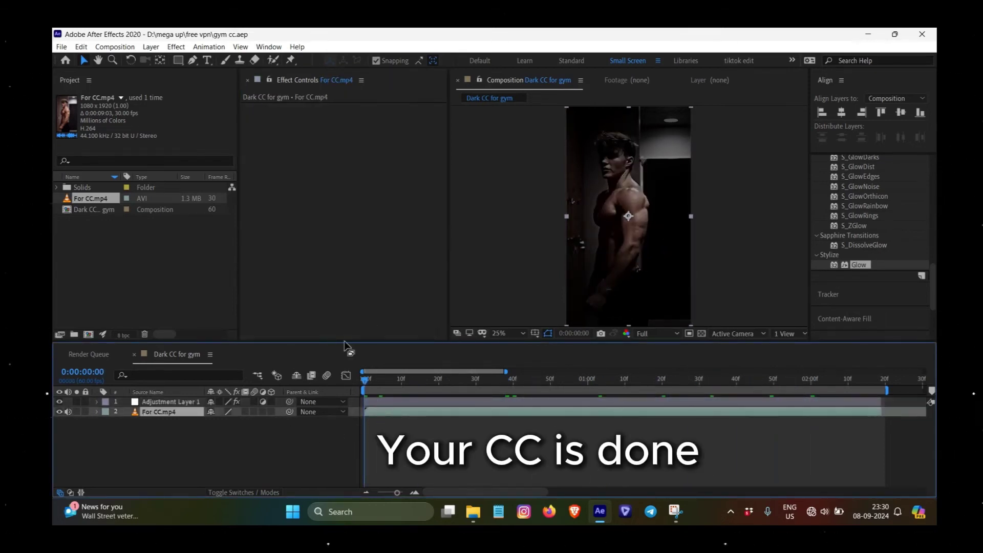
left_click(59, 403)
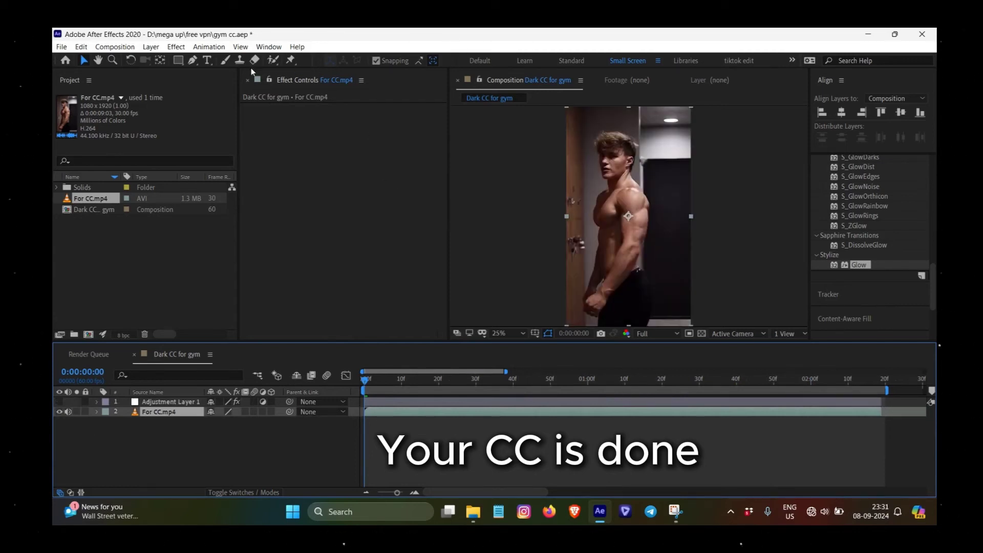
left_click(655, 334)
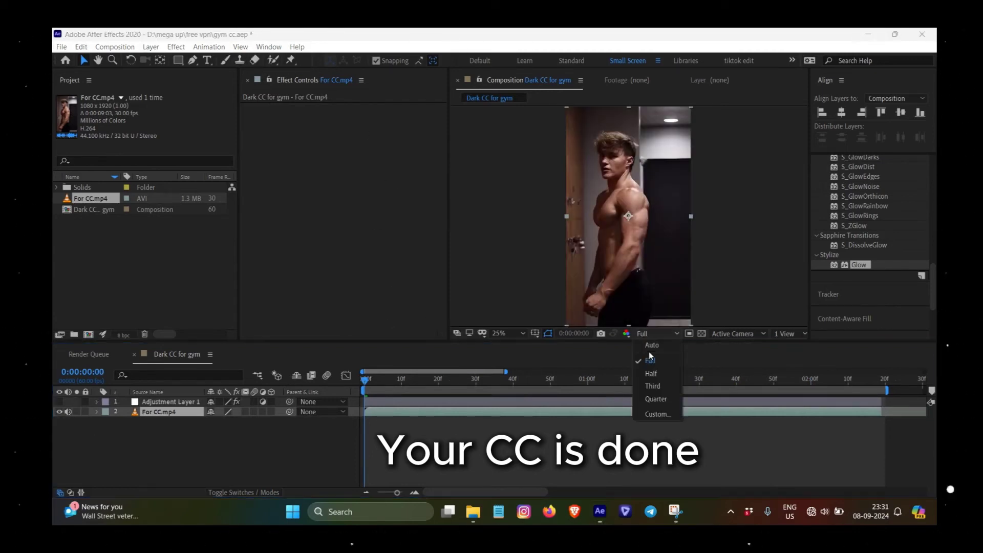
left_click(650, 352)
double_click(425, 416)
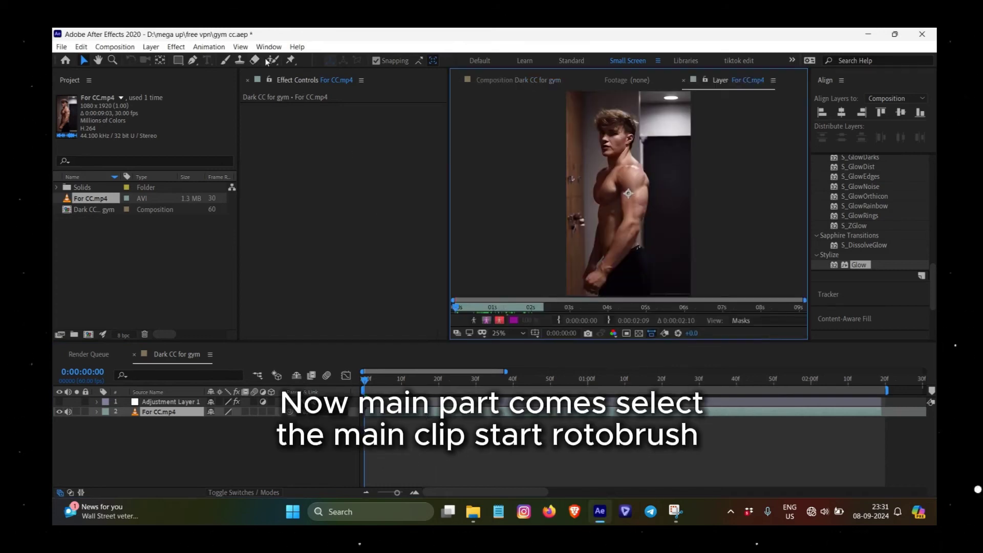
With the Roto Brush, paint the subject's hair, side of head and neck into the matte
key("alt+w")
scroll(628, 193, "up", 4)
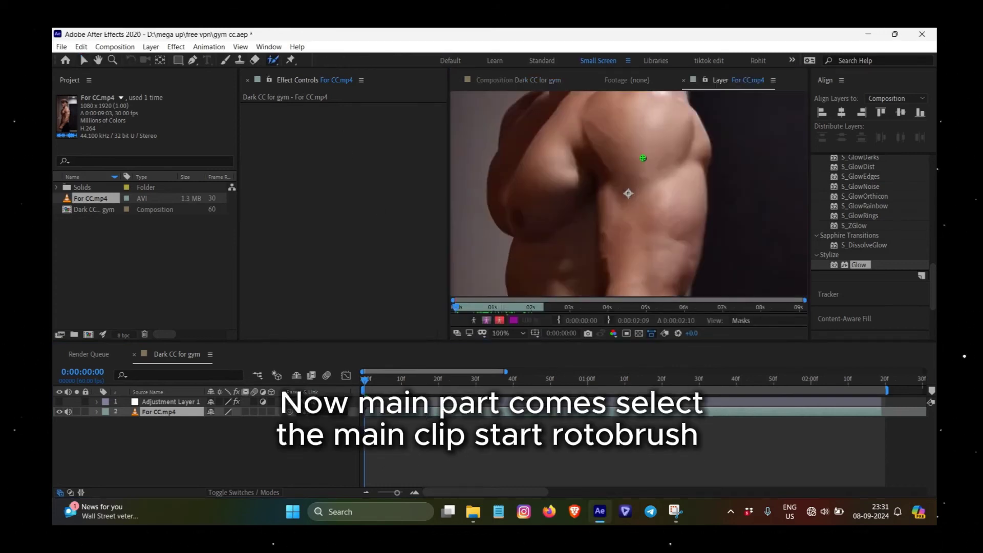
left_click_drag(518, 98, 565, 166)
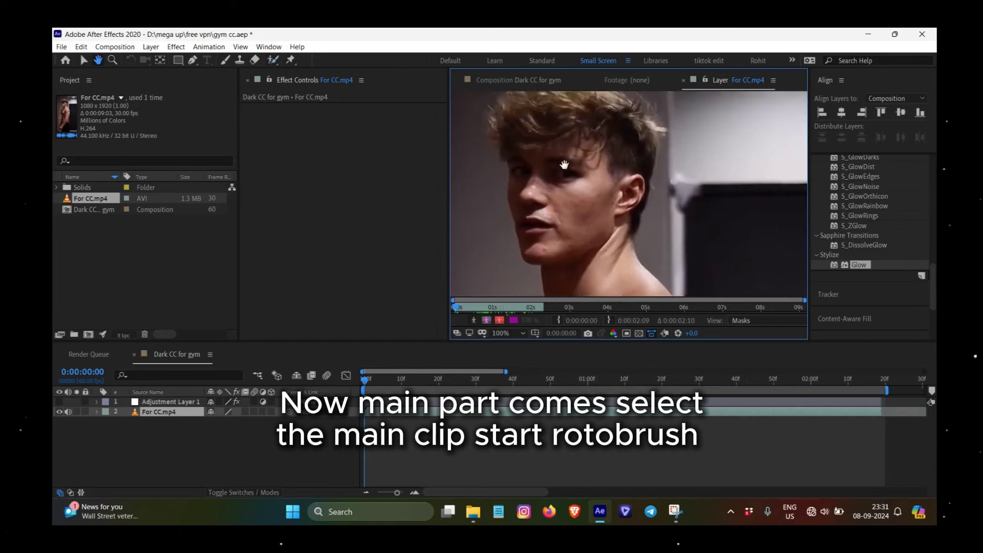
mouse_move(493, 166)
left_mouse_down()
mouse_move(607, 154)
mouse_move(635, 282)
left_mouse_up()
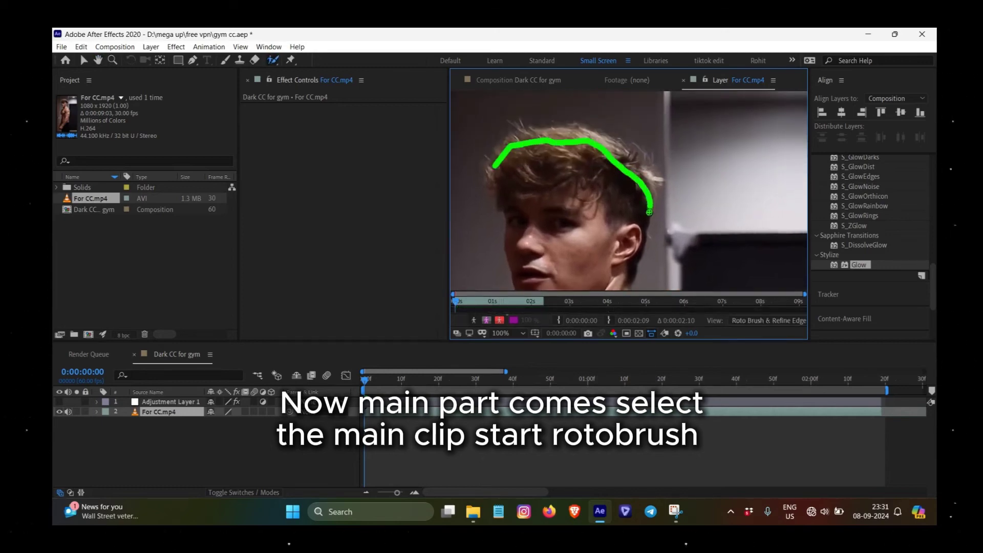
left_click_drag(615, 178, 610, 152)
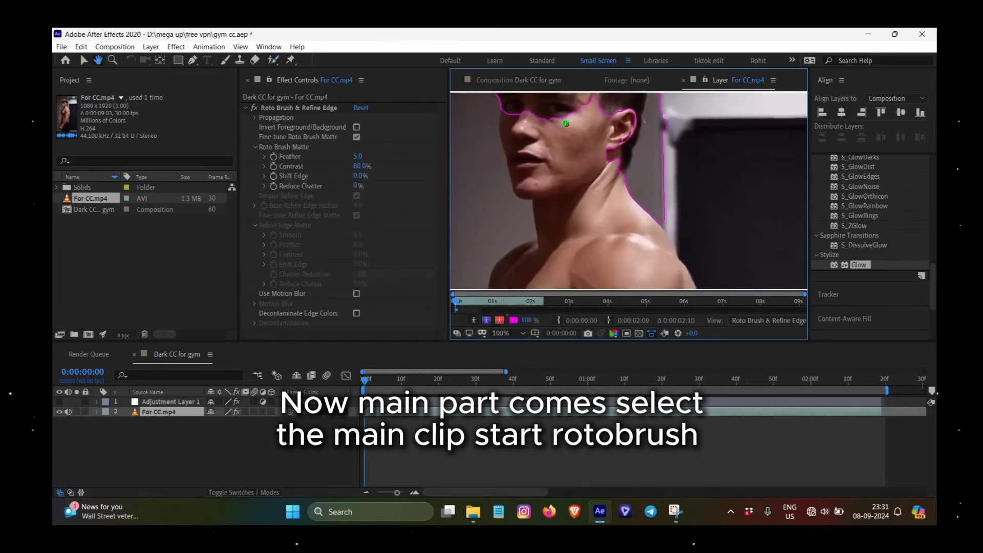
mouse_move(566, 118)
left_mouse_down()
mouse_move(563, 289)
mouse_move(609, 135)
mouse_move(629, 256)
left_mouse_up()
Subtract the background beside the head and along the face edge from the matte
scroll(608, 135, "down", 4)
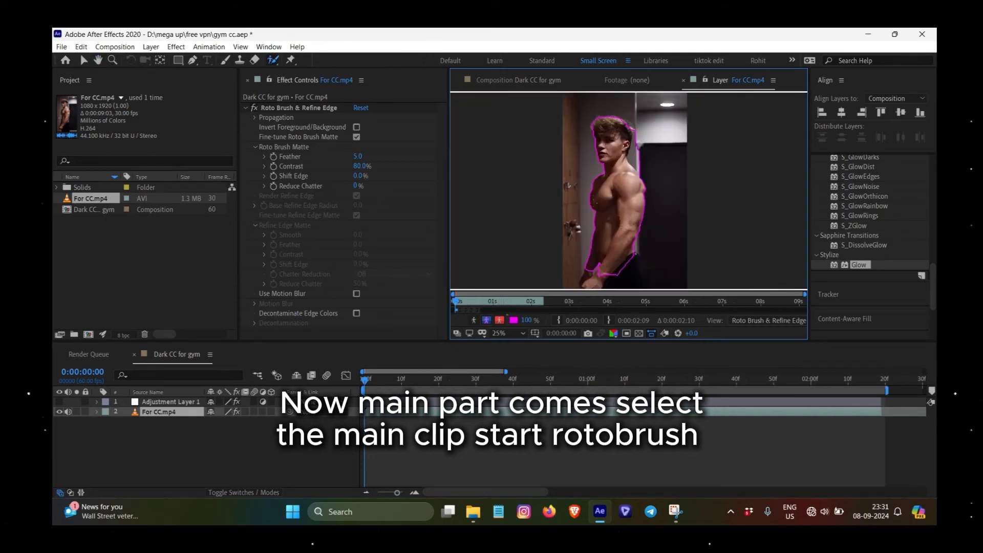
left_click_drag(630, 225, 562, 158)
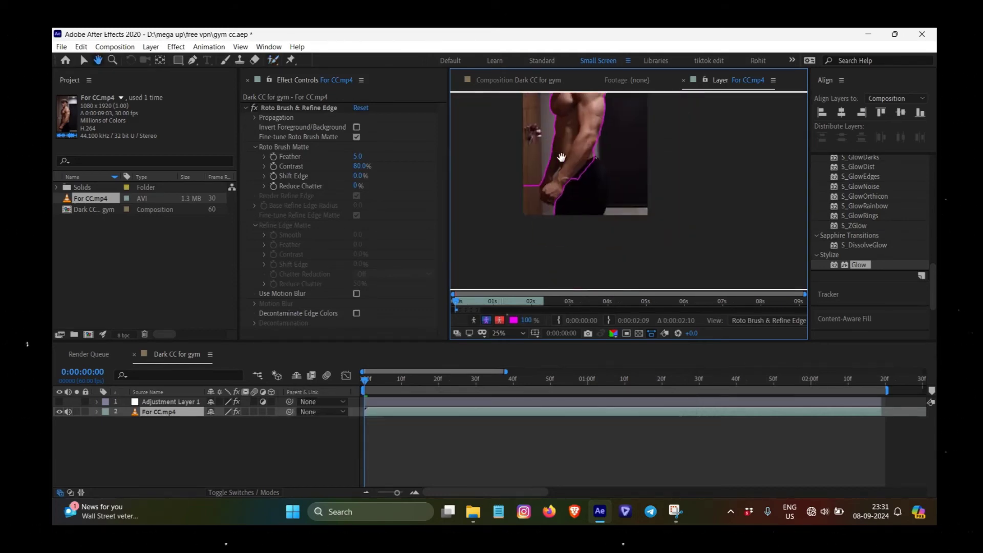
mouse_move(603, 226)
left_mouse_down()
mouse_move(589, 198)
mouse_move(632, 221)
left_mouse_up()
scroll(695, 200, "up", 2)
scroll(646, 211, "up", 2)
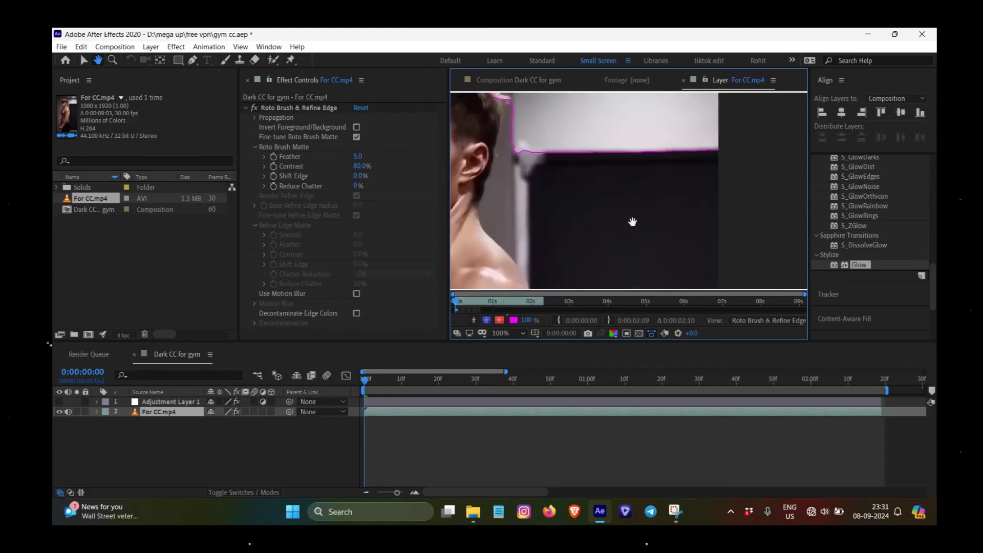
left_click_drag(668, 146, 723, 266)
left_click_drag(590, 217, 677, 175)
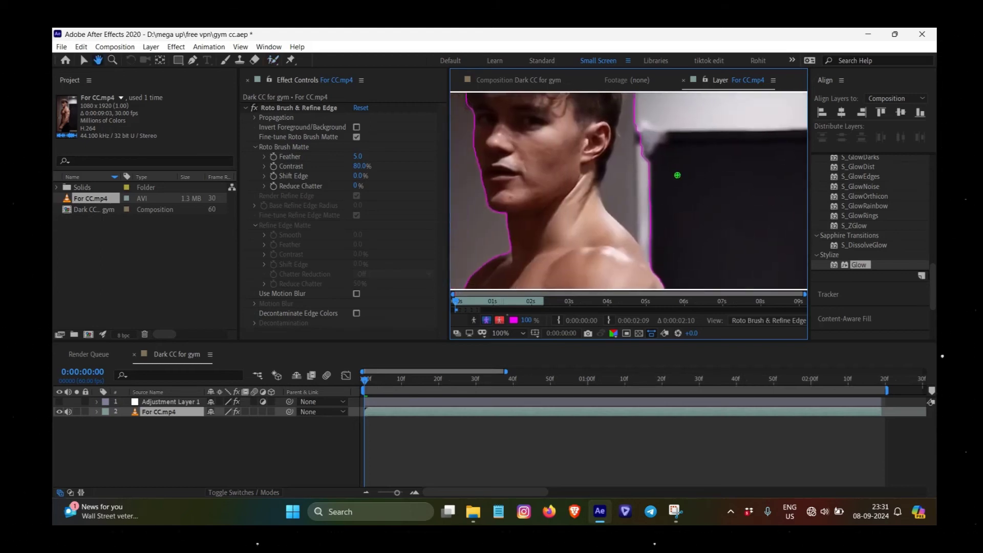
left_click_drag(647, 145, 653, 229)
left_click_drag(633, 166, 656, 212)
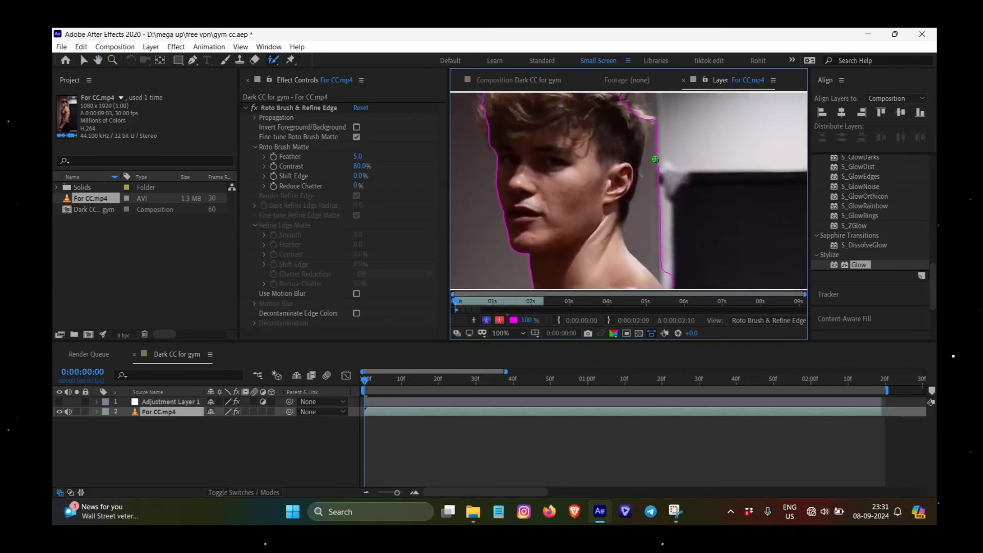
Add the hair along the hairline back into the matte
left_click_drag(635, 109, 666, 185)
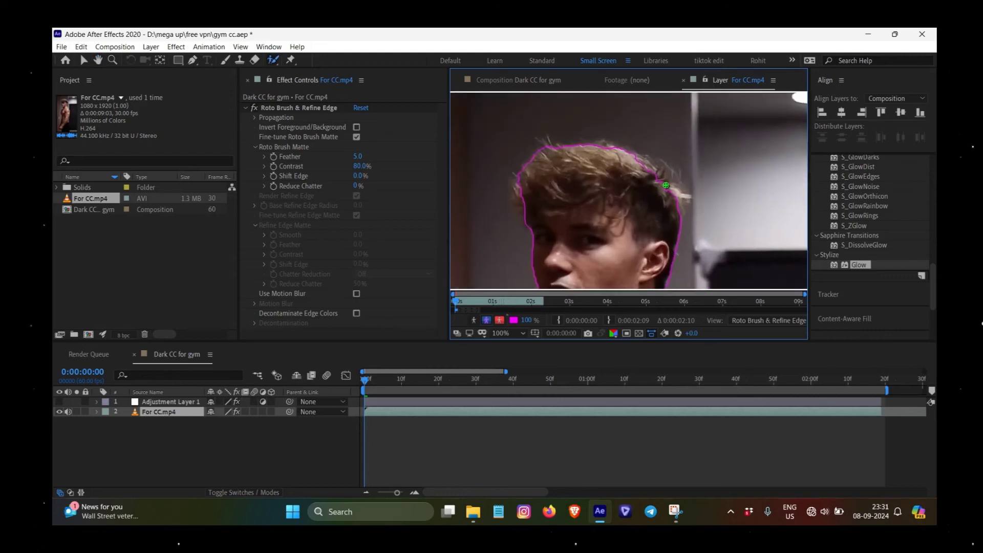
scroll(667, 190, "up", 1)
scroll(617, 201, "up", 1)
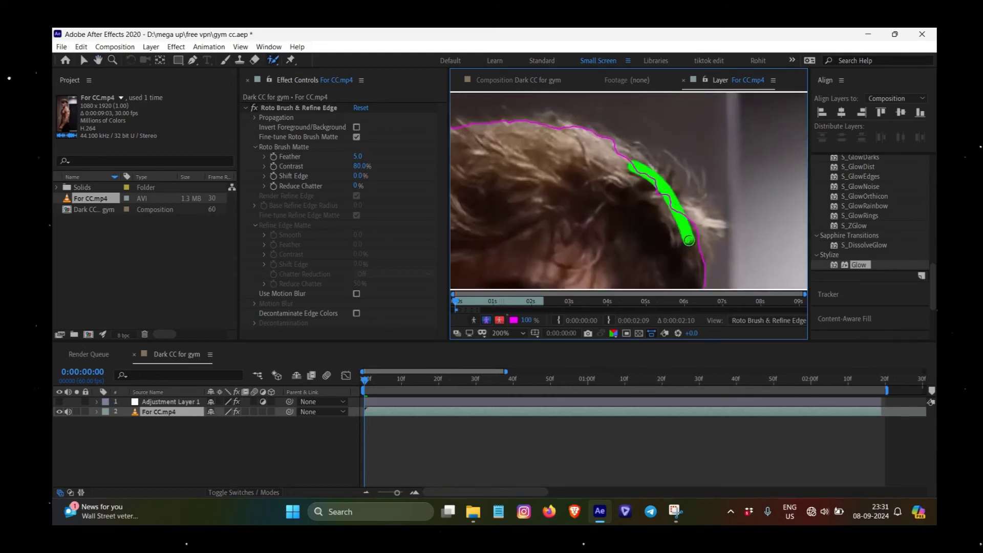
left_click_drag(671, 179, 530, 183)
mouse_move(597, 242)
left_mouse_down()
mouse_move(633, 217)
mouse_move(666, 136)
mouse_move(731, 297)
left_mouse_up()
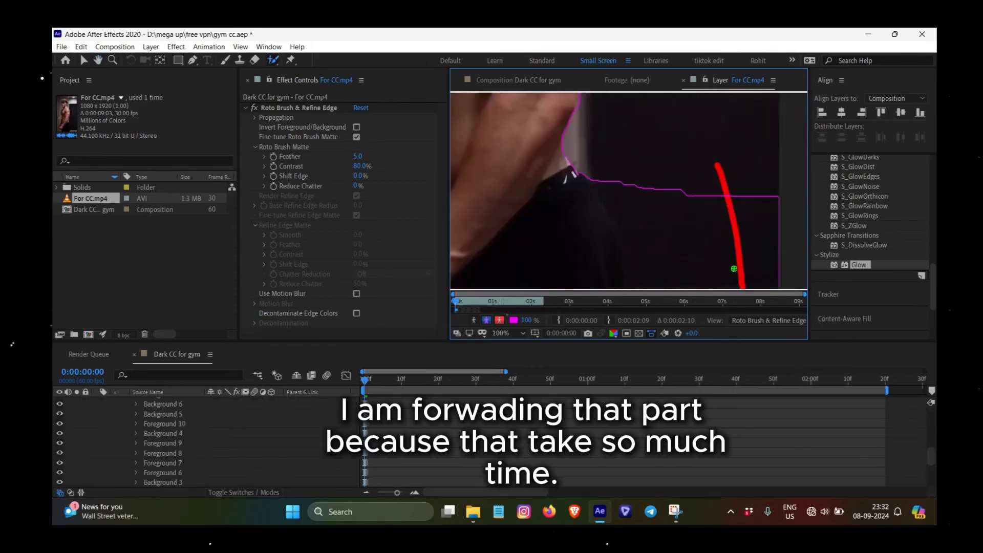
Refine the matte around the hand, wrist and arm with add and subtract strokes
mouse_move(635, 149)
left_mouse_down()
mouse_move(643, 184)
mouse_move(621, 241)
left_mouse_up()
scroll(680, 247, "down", 1)
scroll(680, 248, "up", 2)
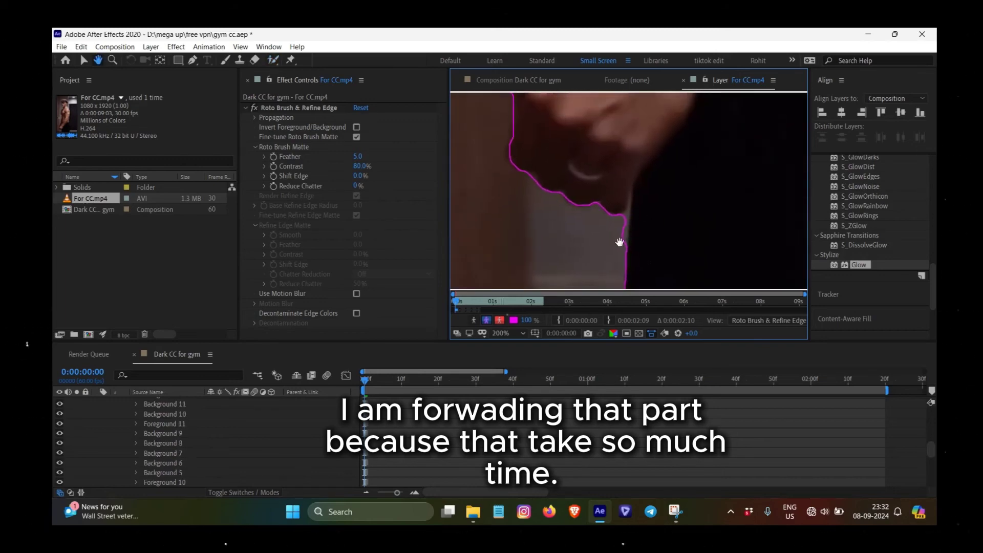
scroll(628, 200, "down", 2)
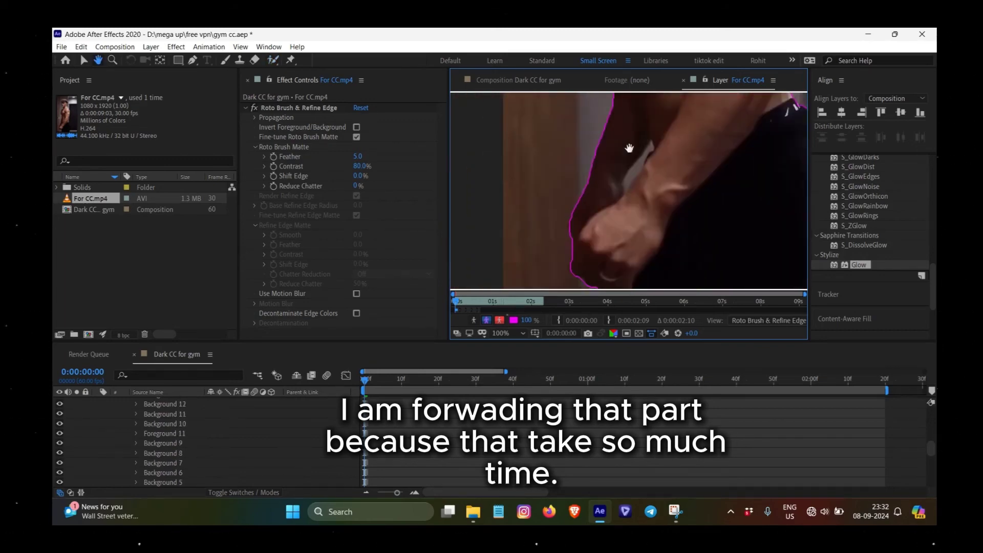
left_click_drag(635, 164, 607, 220)
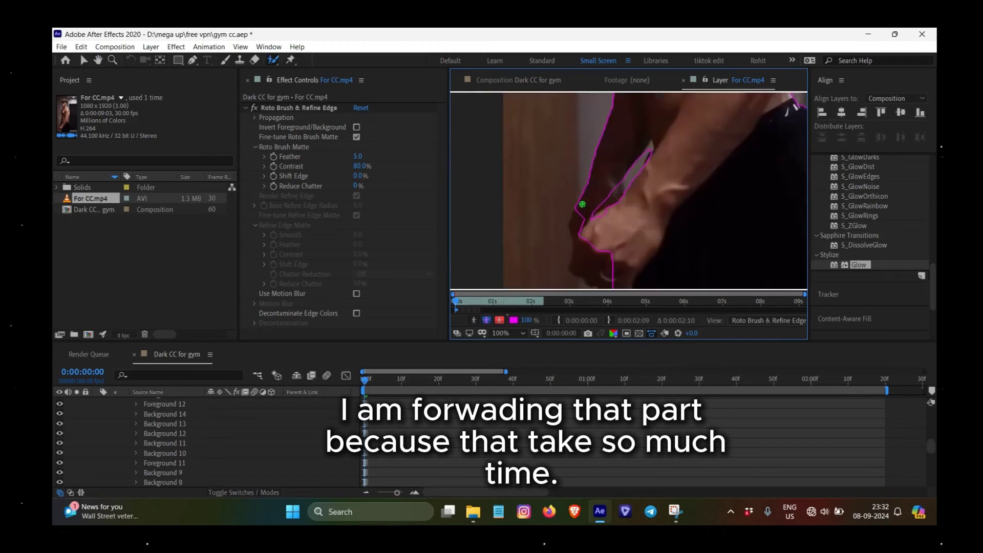
scroll(621, 196, "up", 2)
left_click_drag(522, 215, 545, 224)
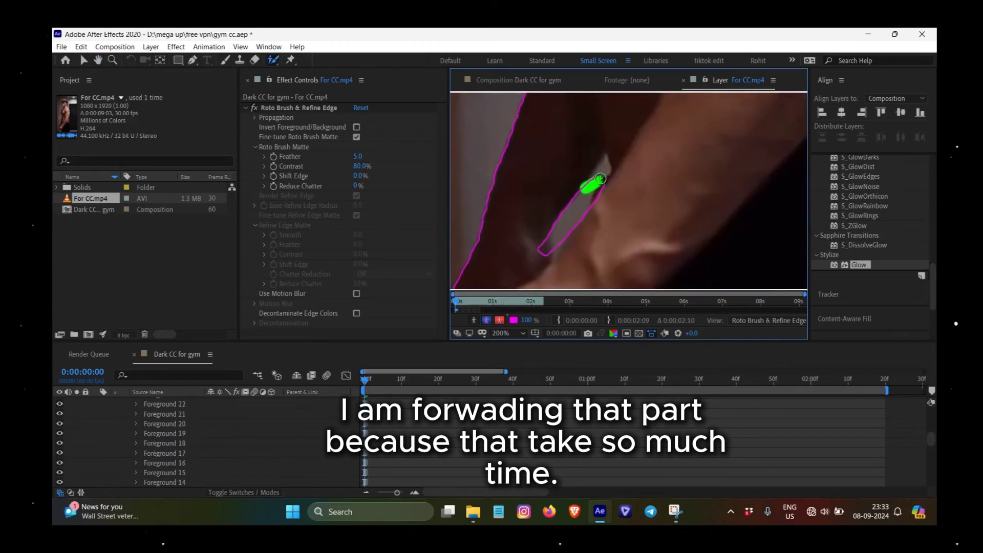
key("super")
key("super")
mouse_move(590, 187)
left_mouse_down()
mouse_move(616, 227)
mouse_move(654, 186)
left_mouse_up()
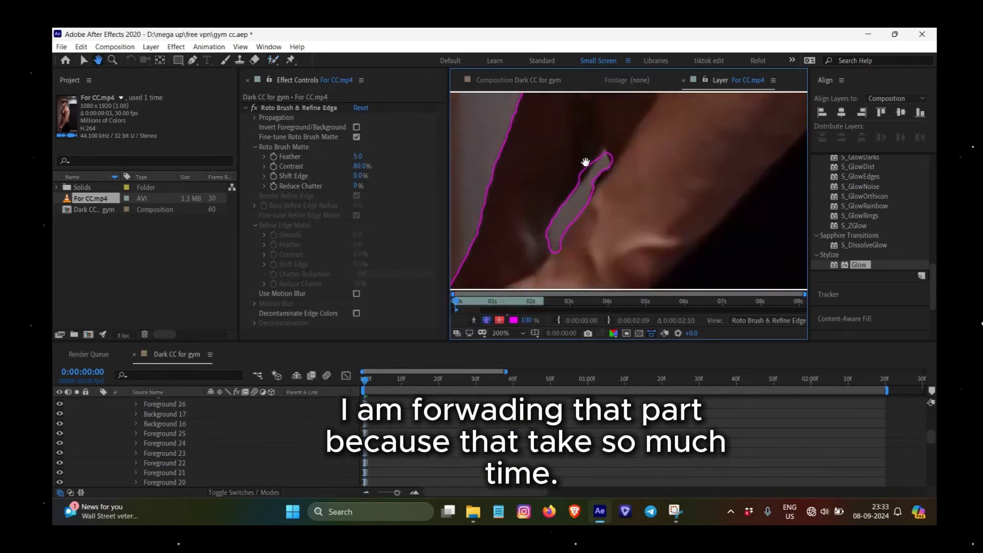
Zoom out and step forward two frames to check the matte's propagation
key("comma")
key("comma")
key("comma")
key("Page_Down")
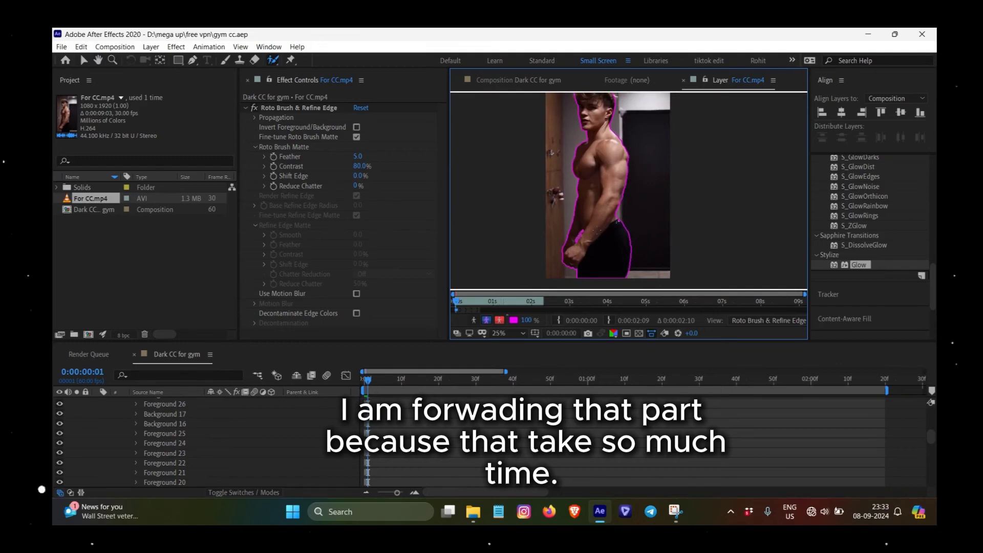
key("Page_Down")
scroll(622, 250, "up", 3)
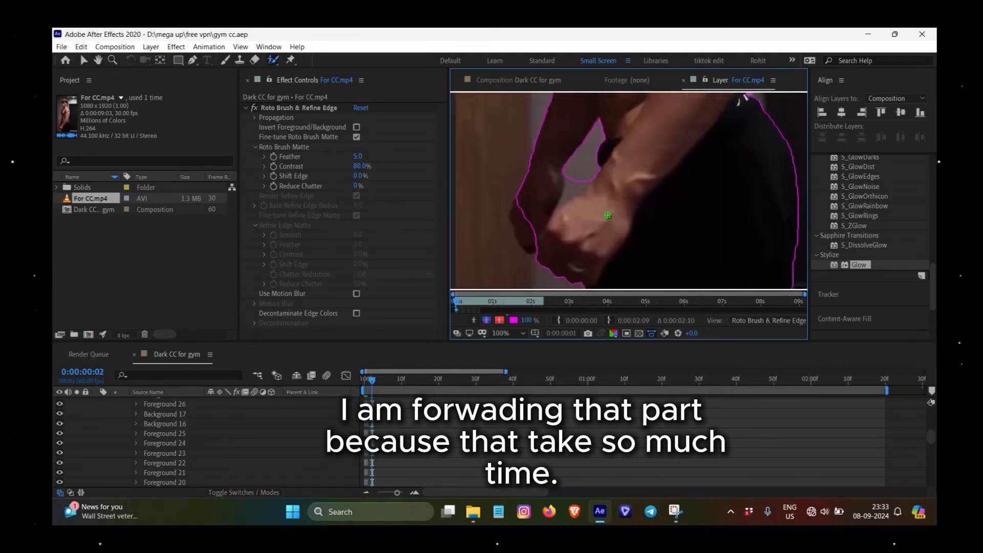
scroll(584, 176, "up", 3)
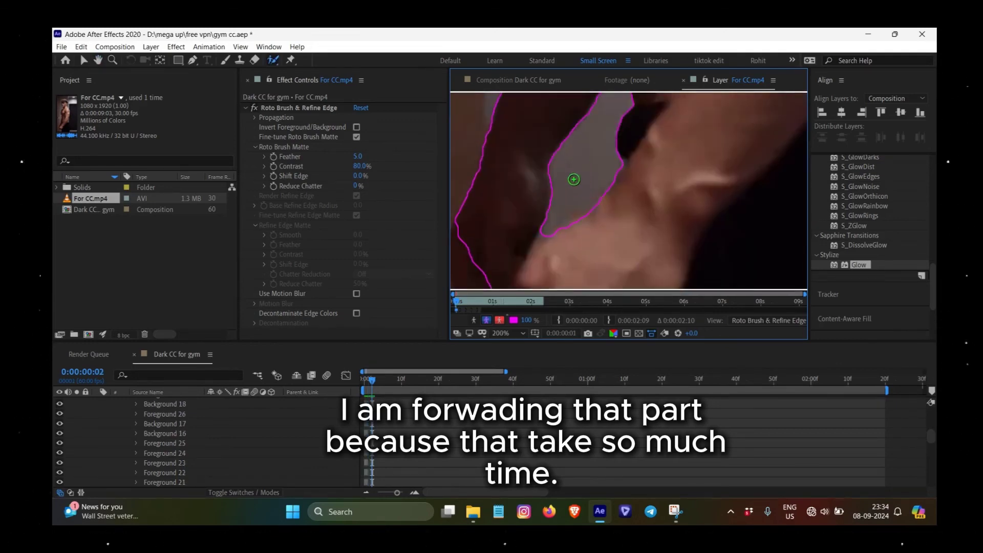
scroll(573, 180, "down", 2)
scroll(563, 184, "down", 2)
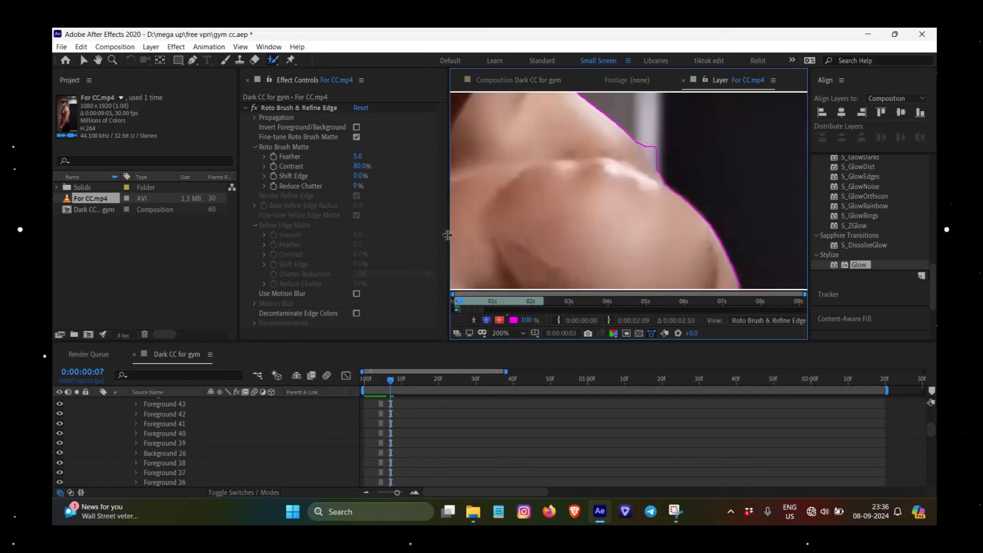
Freeze the Roto Brush matte across all 24 frames and return to the Dark CC for gym timeline
left_click(742, 320)
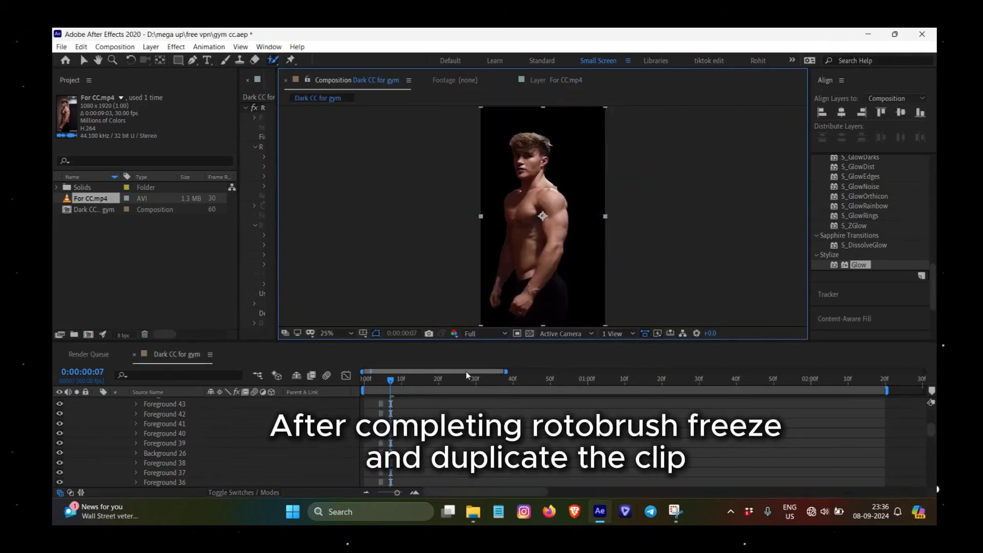
left_click(443, 440)
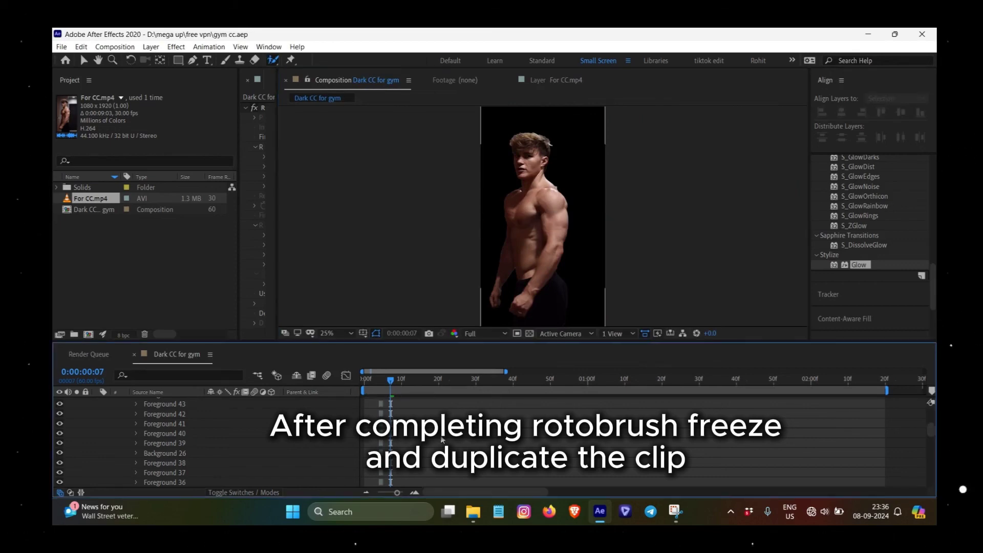
key("space")
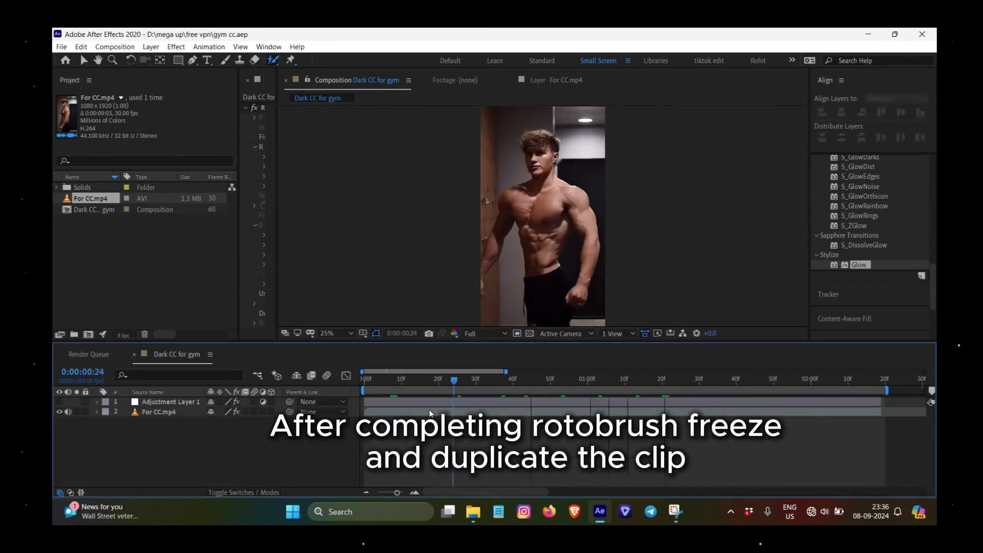
Duplicate For CC.mp4 and delete the Roto Brush effect from the lower copy
left_click(406, 415)
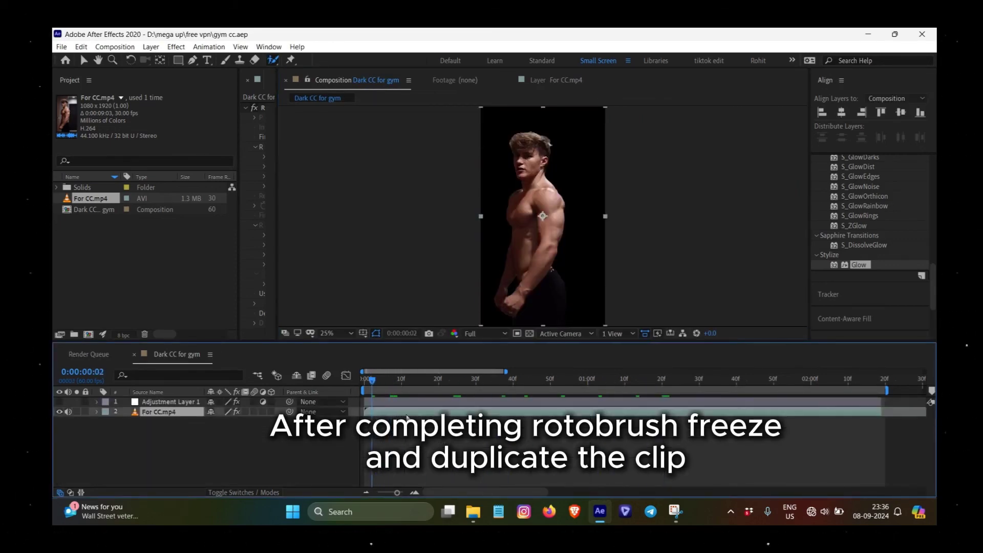
key("ctrl+d")
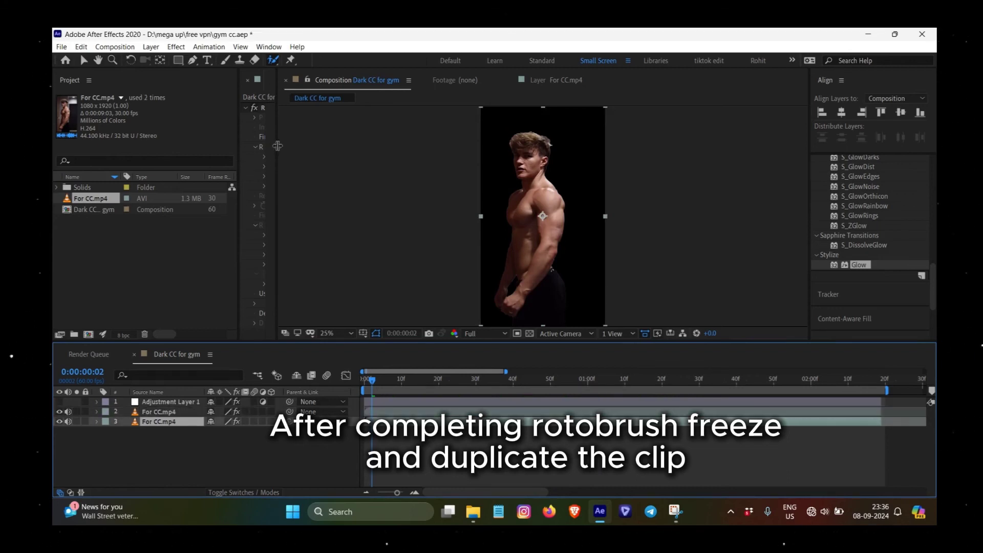
left_click_drag(276, 157, 367, 149)
left_click(272, 106)
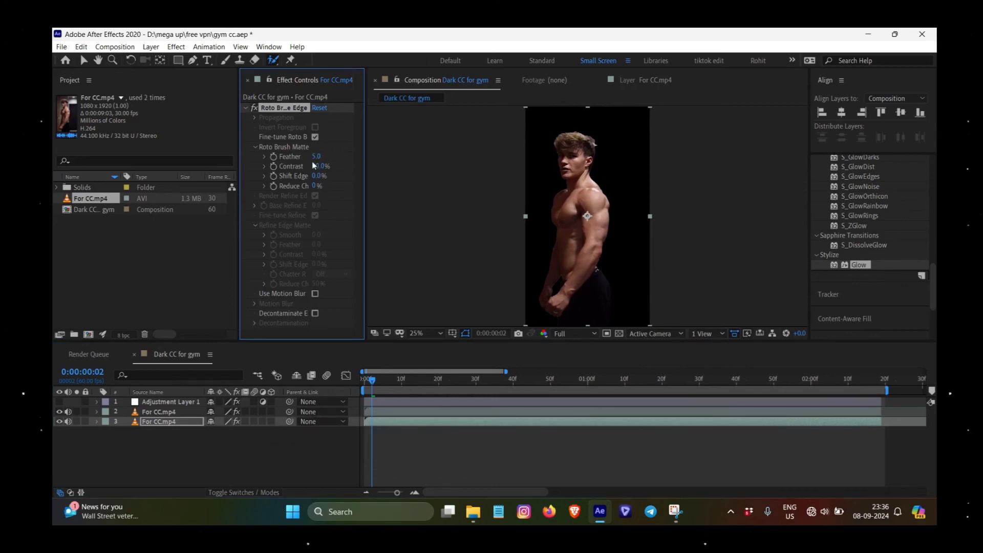
key("Delete")
Paste Adjustment Layer 1's five grading effects onto the rotoscoped For CC.mp4 layer
left_click(401, 402)
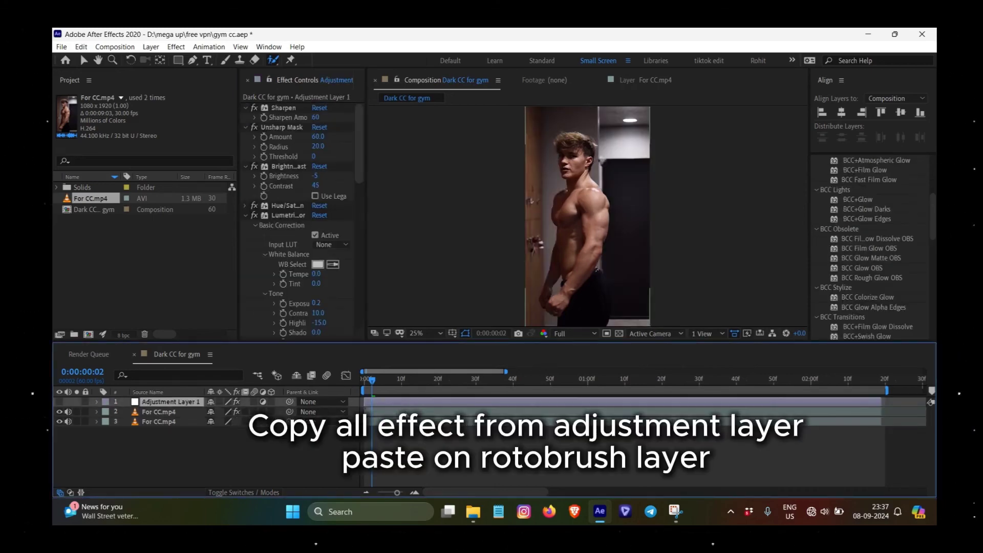
left_click(254, 272)
key("ctrl+a")
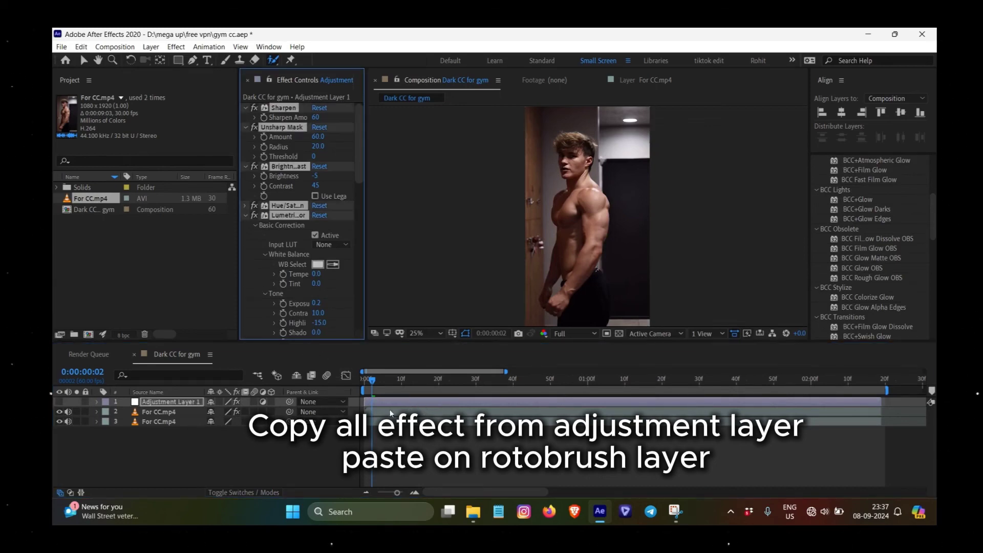
left_click(391, 412)
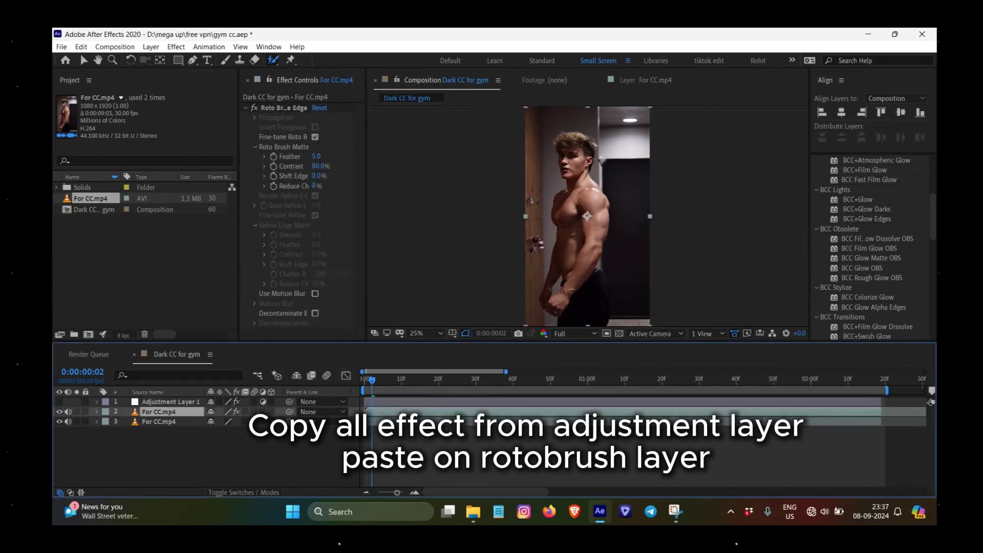
key("ctrl+v")
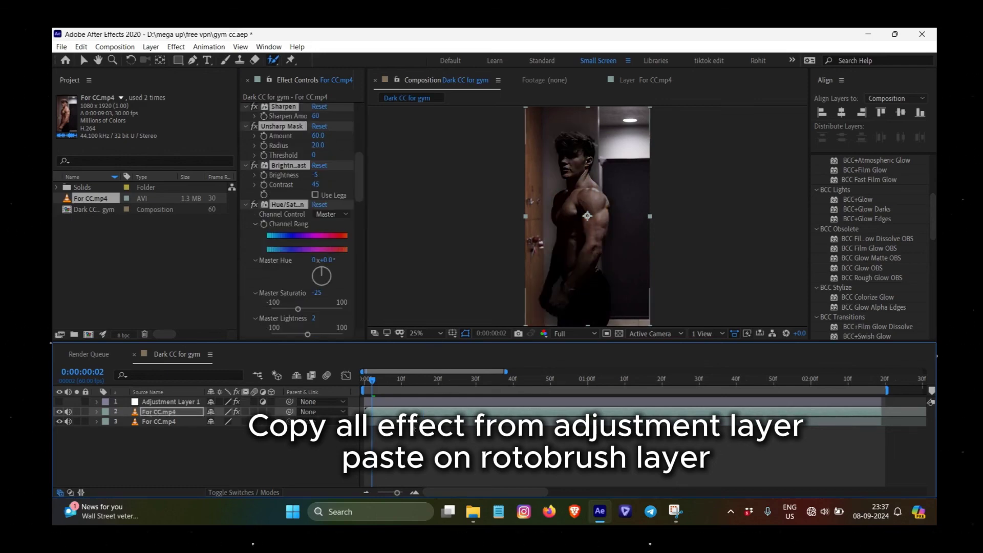
key("ctrl+Down")
Search 'expo' and apply the Exposure effect to the background copy on layer 3
scroll(879, 190, "up", 4)
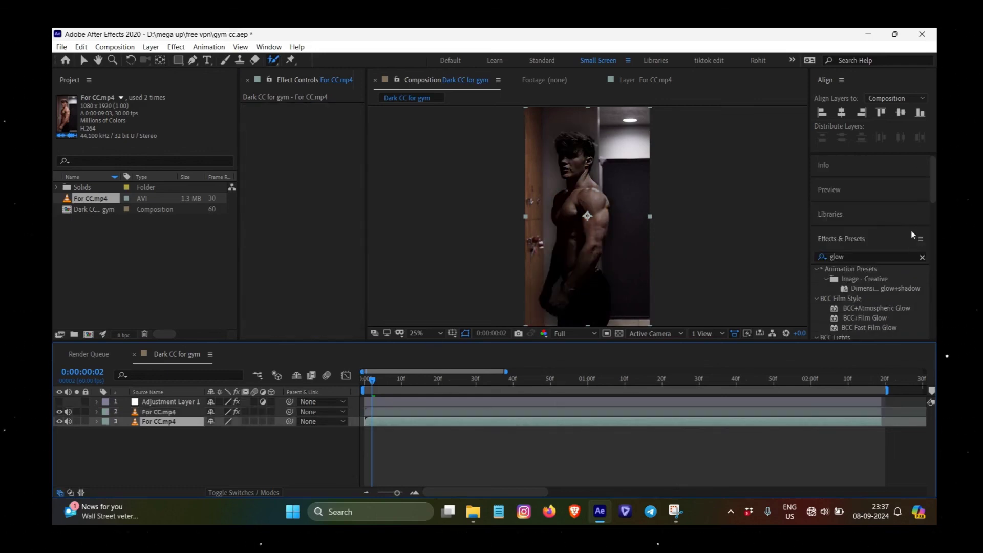
double_click(851, 257)
type("expo")
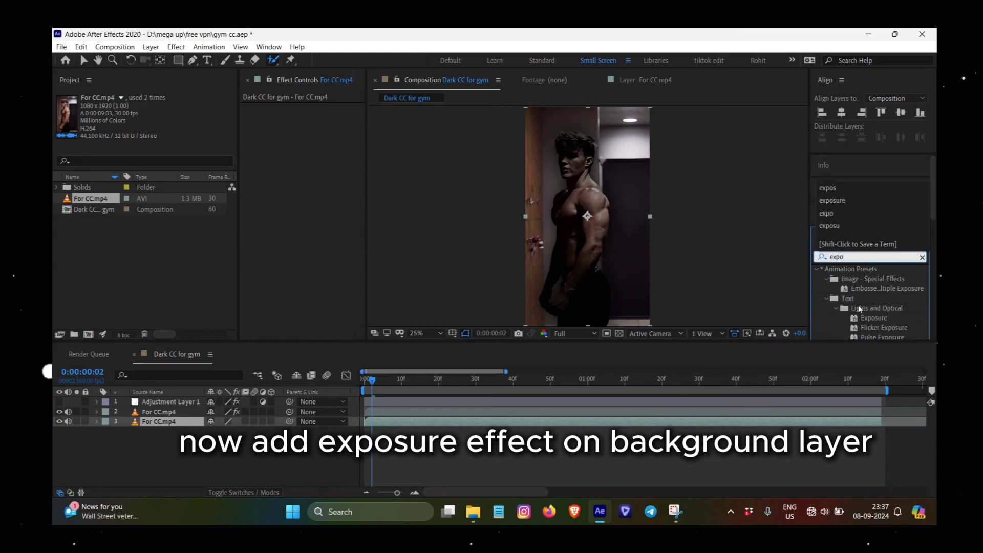
scroll(862, 315, "down", 3)
scroll(873, 272, "down", 3)
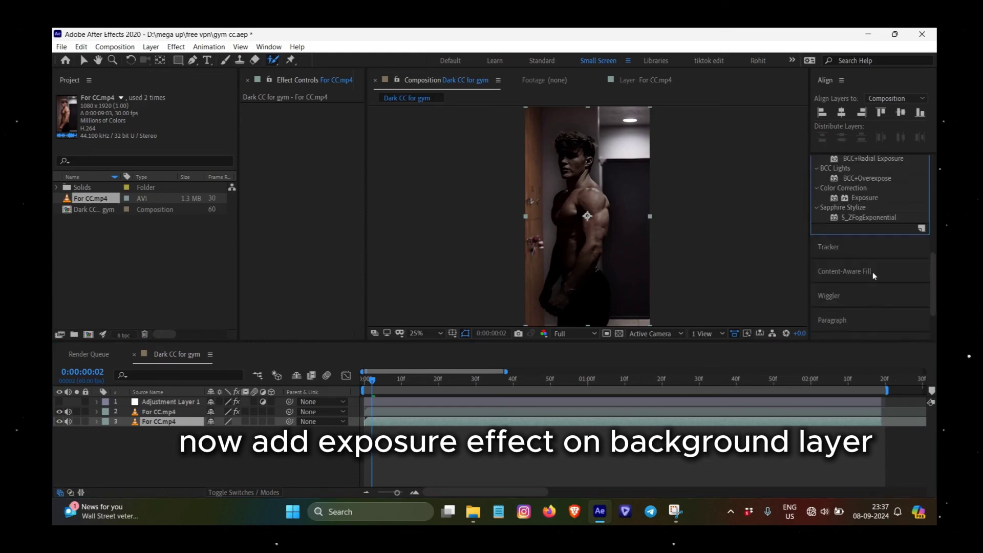
left_click_drag(856, 197, 450, 421)
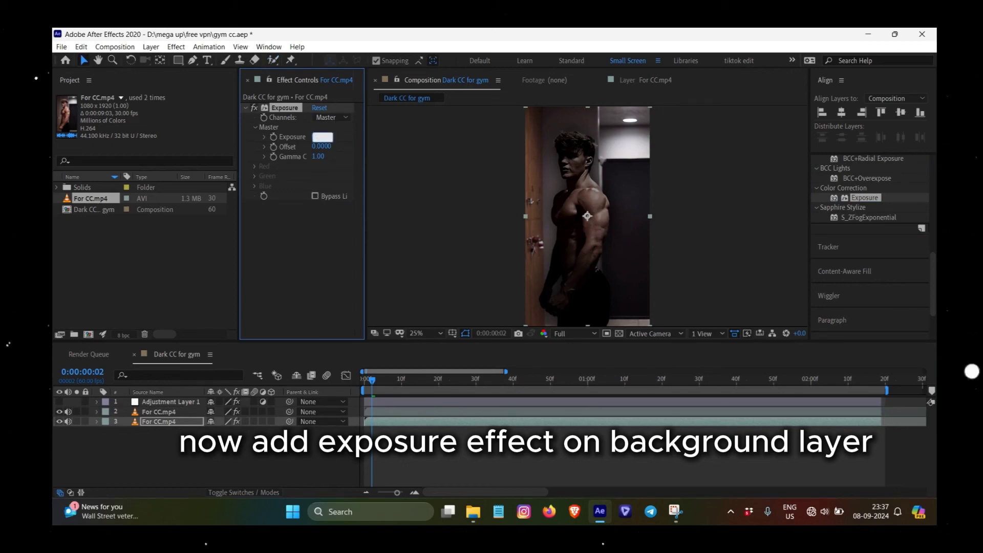
type("-2.81")
Lower the background's Exposure to -8.06, save, and review the opening frames
key("Return")
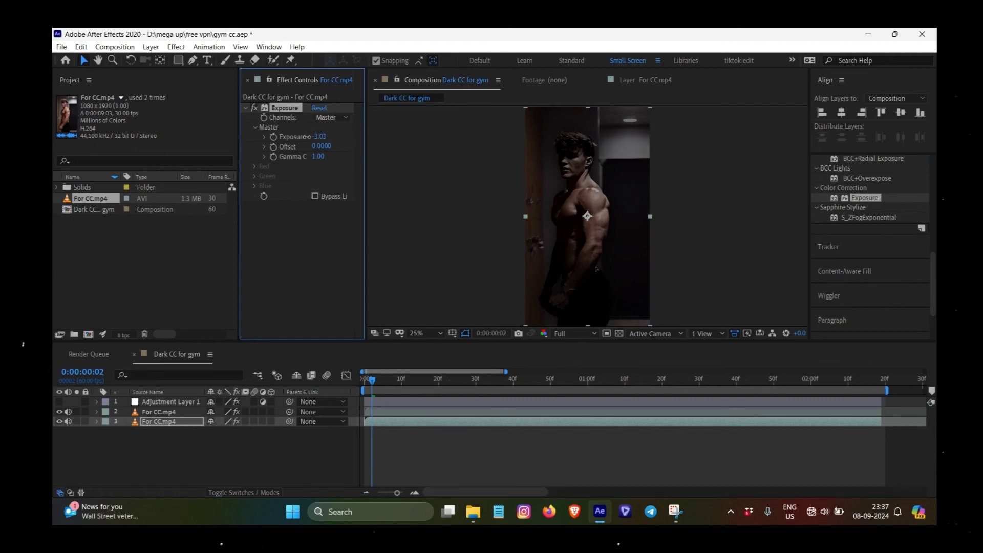
left_click_drag(290, 138, 223, 155)
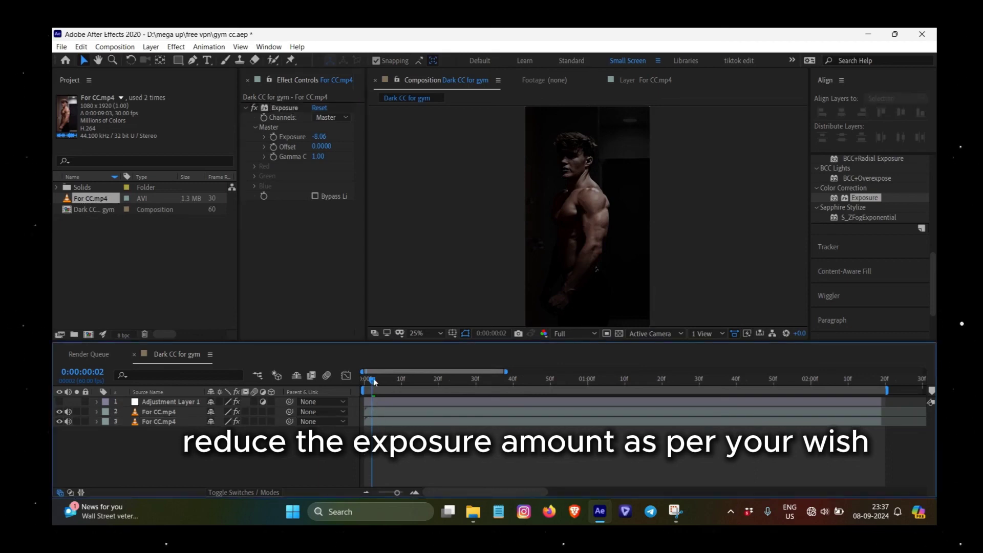
left_click_drag(373, 379, 409, 380)
key("ctrl+s")
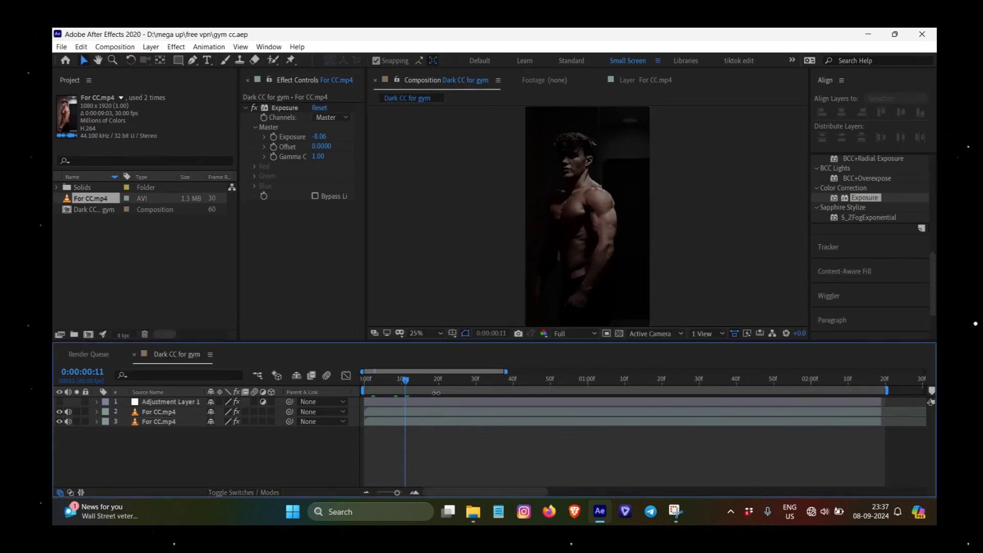
mouse_move(404, 381)
left_mouse_down()
mouse_move(401, 400)
mouse_move(411, 405)
mouse_move(397, 403)
left_mouse_up()
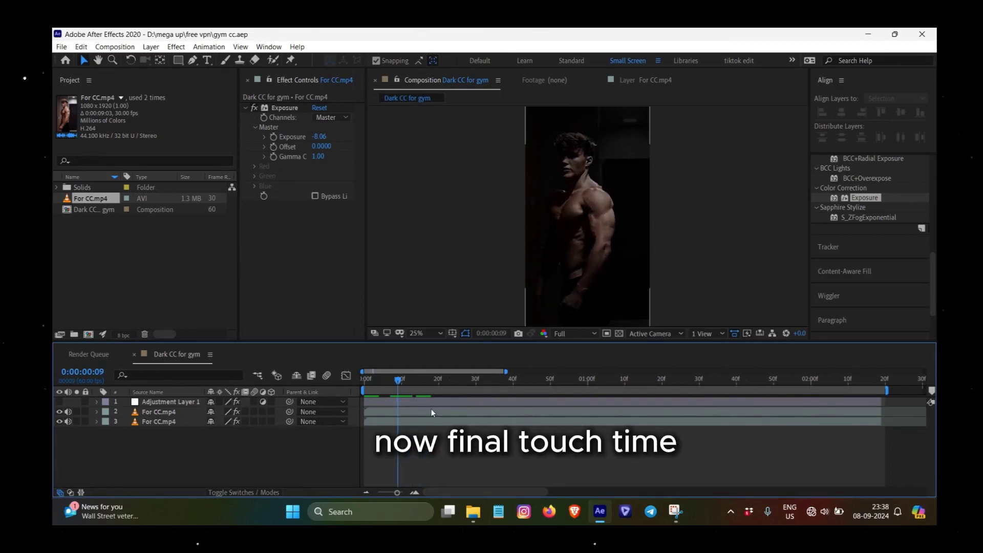
Feather the subject layer's Roto Brush edge to 6.5 and save
left_click(400, 413)
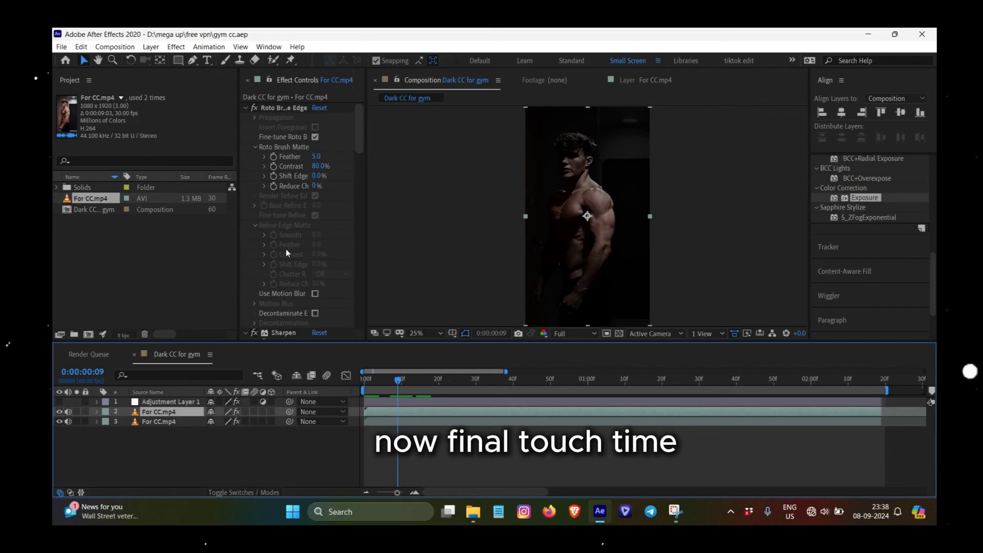
left_click_drag(316, 156, 319, 187)
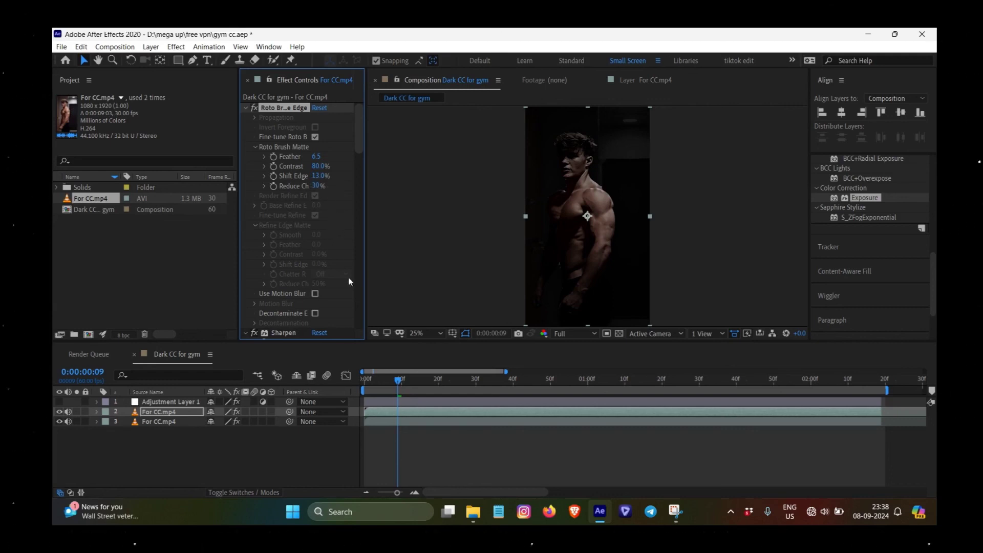
mouse_move(407, 382)
left_mouse_down()
mouse_move(418, 383)
mouse_move(390, 383)
left_mouse_up()
key("ctrl+s")
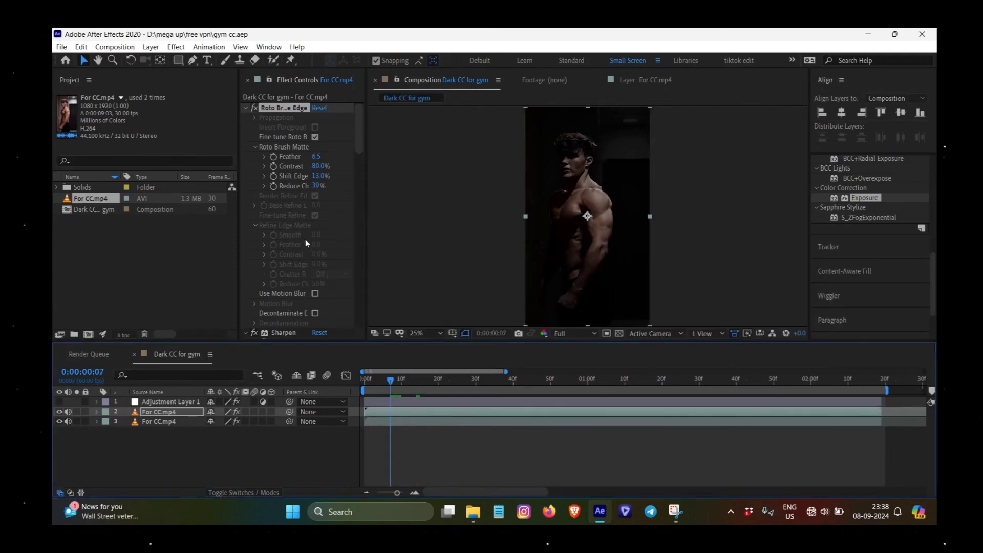
Move Roto Brush to the bottom of the effect stack and set Brightness to 0
scroll(305, 245, "down", 2)
scroll(306, 244, "down", 3)
scroll(306, 245, "up", 5)
mouse_move(278, 109)
left_mouse_down()
mouse_move(291, 339)
mouse_move(291, 326)
left_mouse_up()
scroll(285, 294, "up", 4)
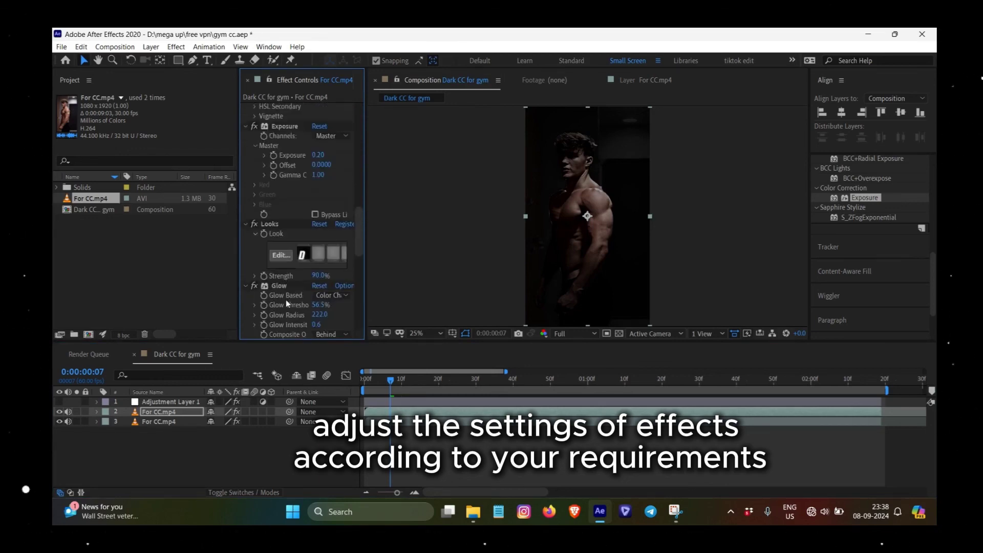
scroll(285, 302, "up", 3)
scroll(279, 286, "up", 3)
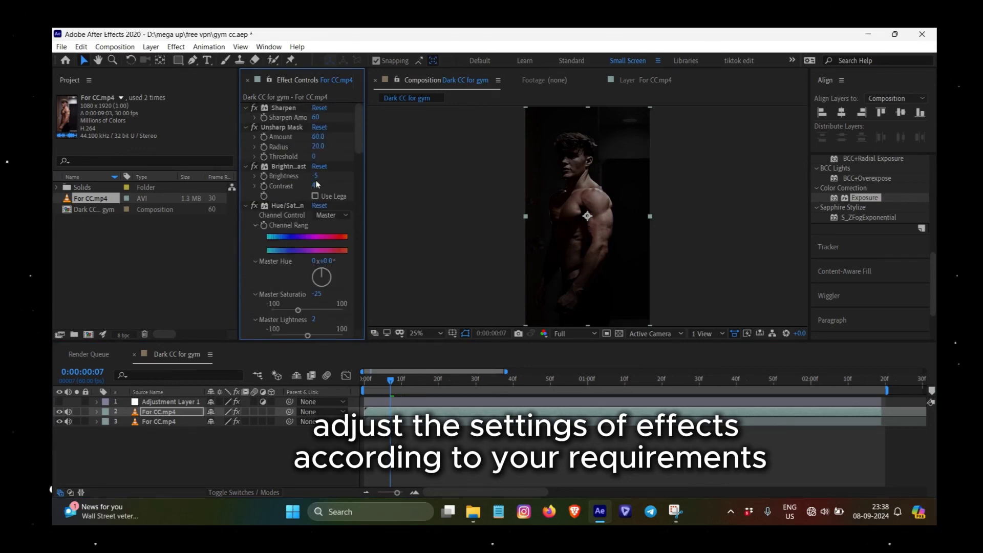
type("0")
key("Return")
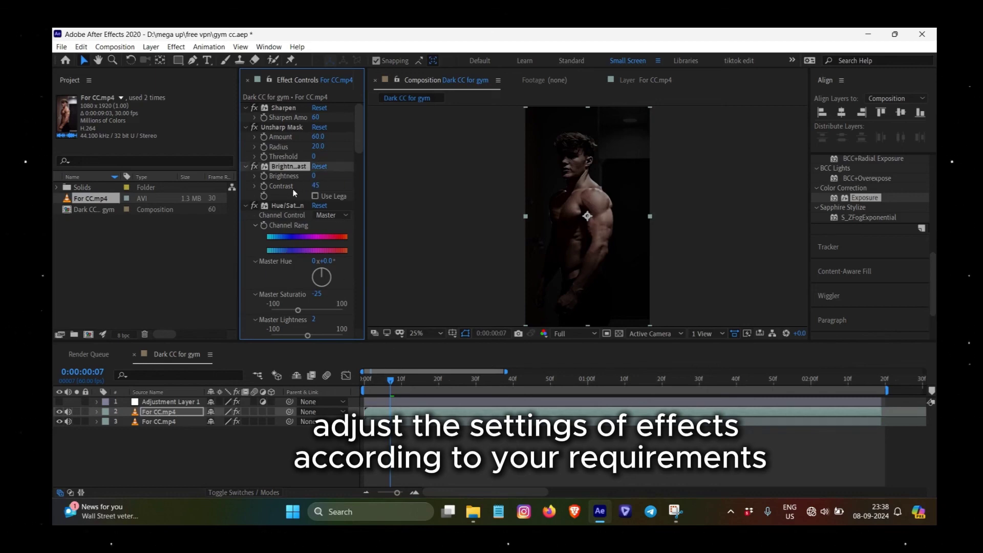
Set Lumetri Exposure to 0.3 and save the project
scroll(282, 222, "down", 5)
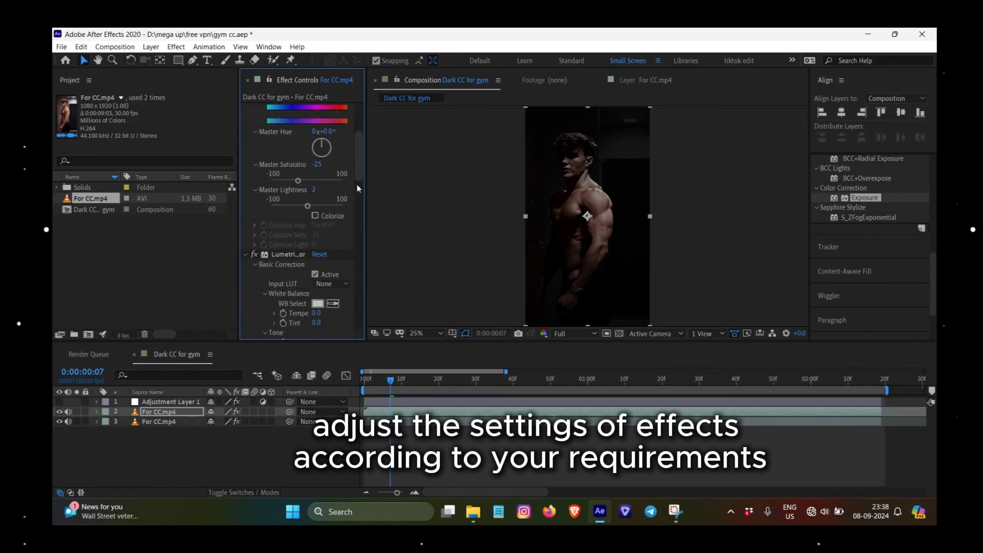
left_click_drag(364, 182, 481, 185)
scroll(329, 249, "down", 2)
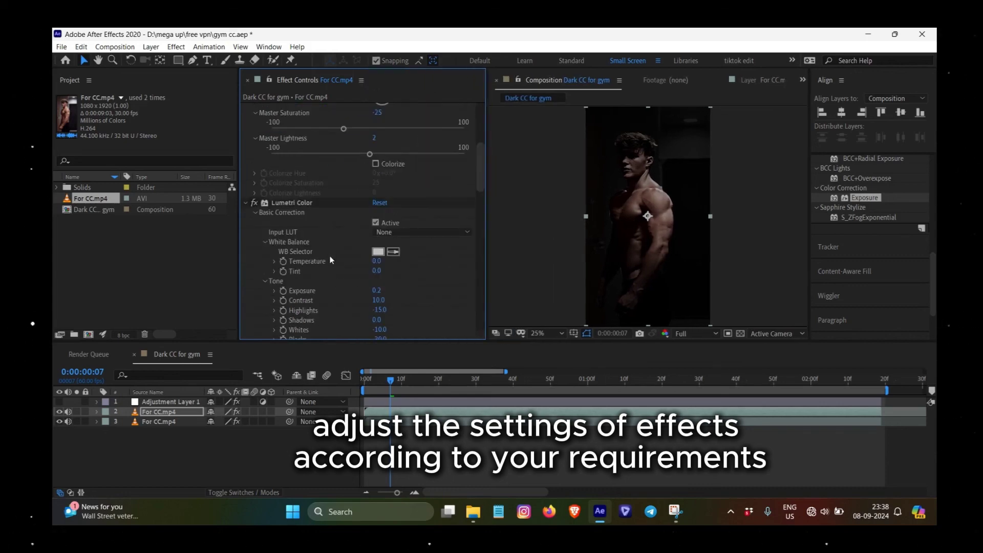
scroll(328, 249, "down", 3)
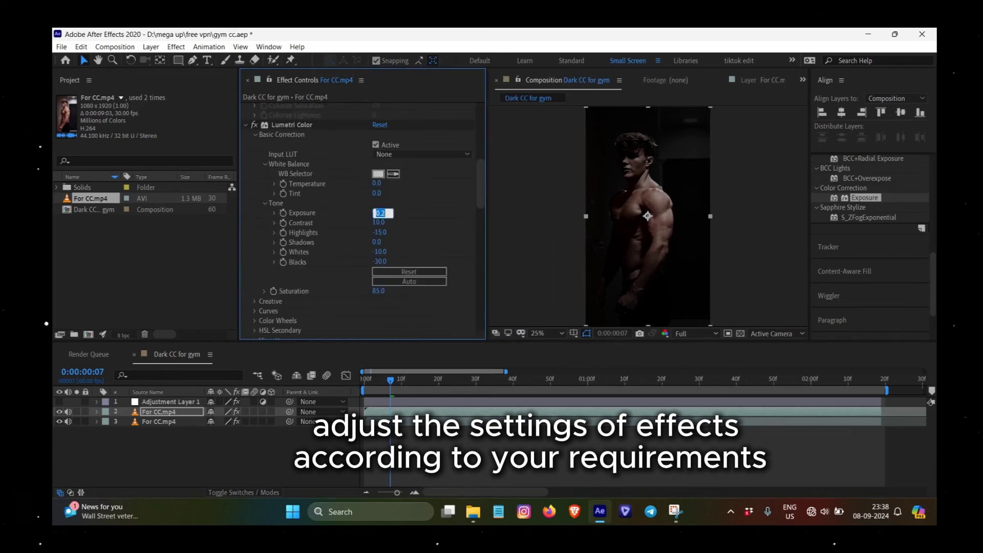
type("0.3")
key("Return")
key("ctrl+s")
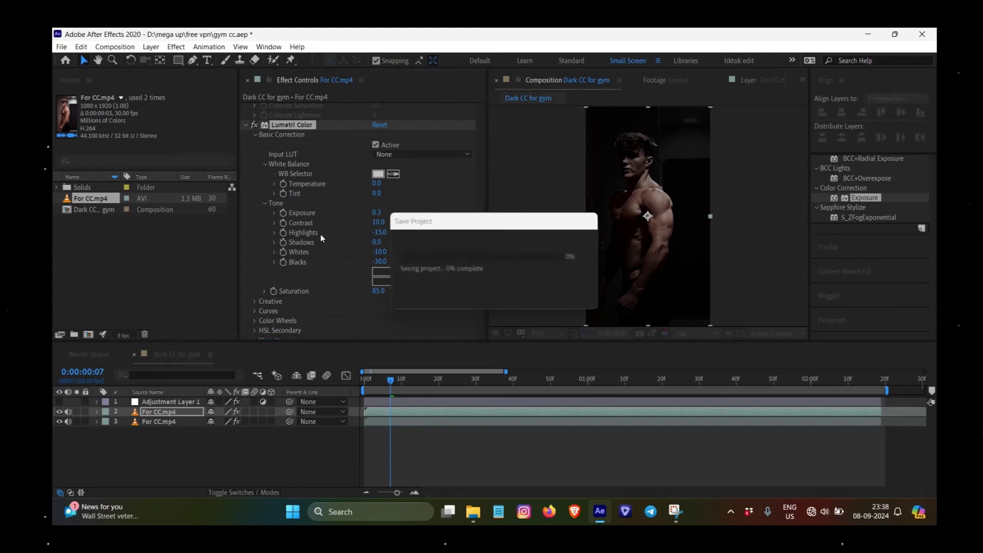
Lower Looks Strength to 80% and step back a frame to review
scroll(322, 243, "down", 5)
scroll(312, 242, "down", 1)
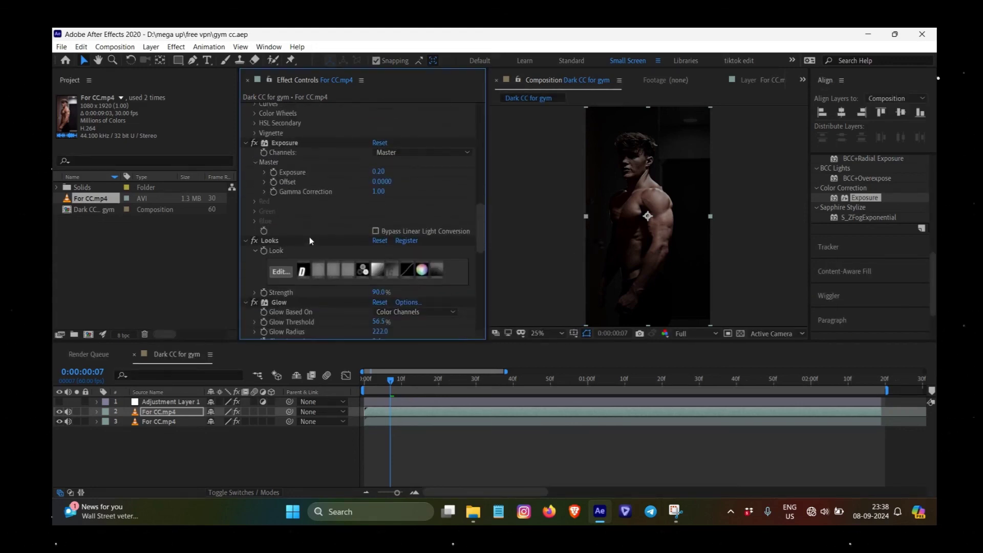
left_click(377, 292)
type("80")
key("Return")
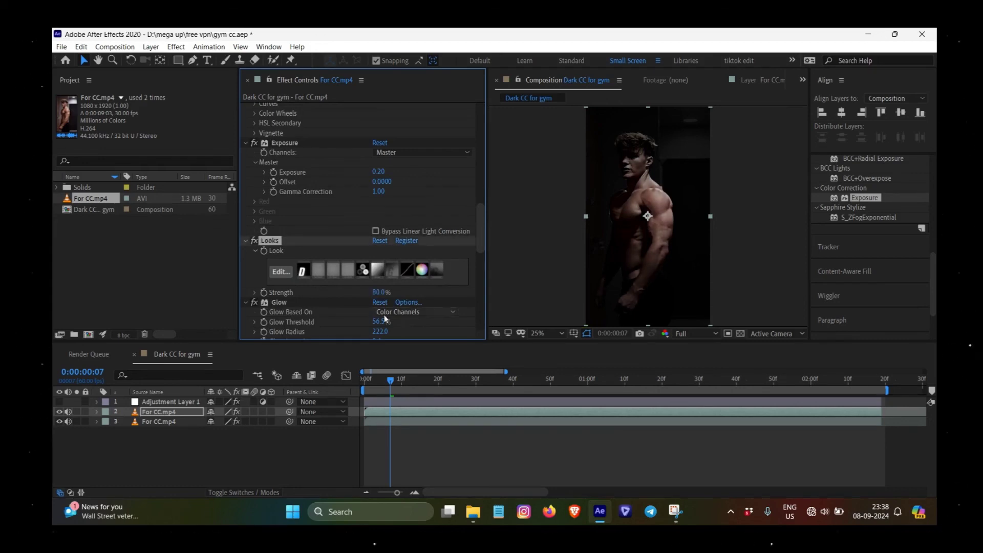
left_click(392, 381)
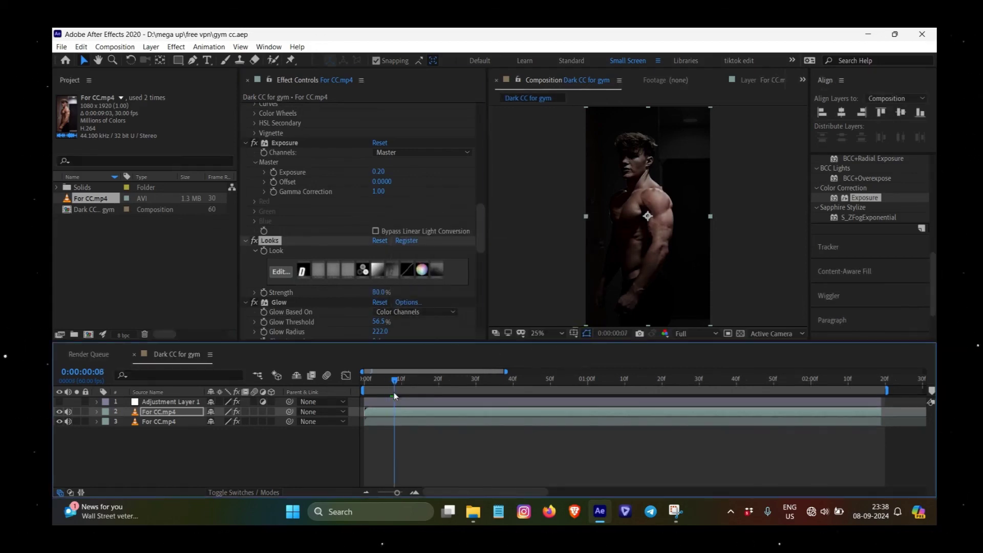
key("Page_Up")
scroll(342, 266, "down", 10)
scroll(352, 278, "down", 10)
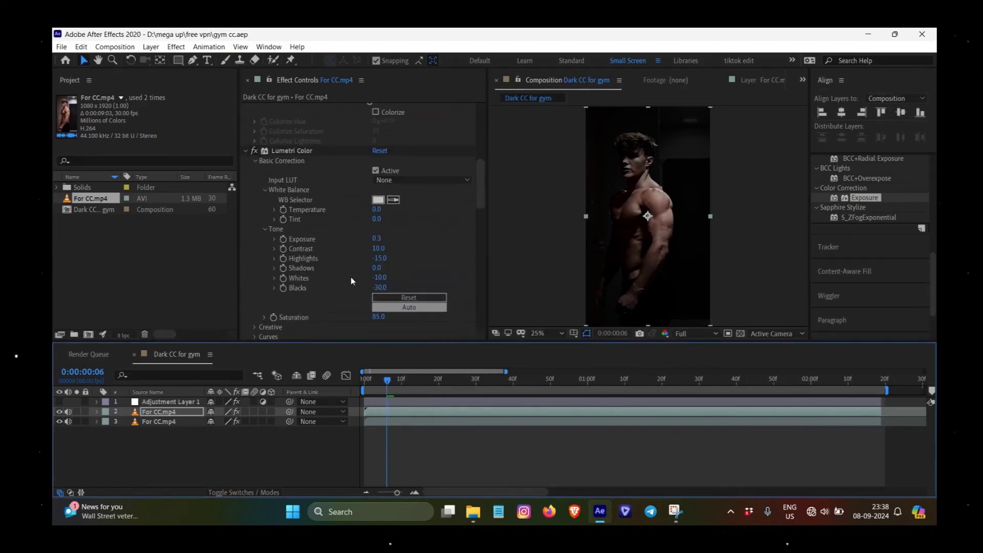
scroll(333, 233, "down", 10)
left_click(426, 421)
Pre-compose both For CC.mp4 layers into Pre-comp 1, moving all attributes
left_click(429, 412, "shift")
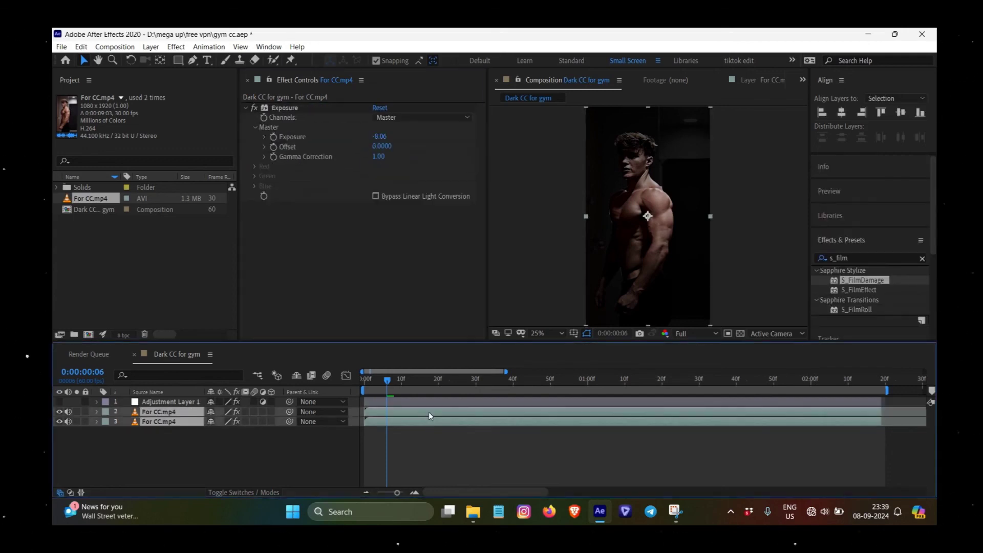
key("ctrl+shift+c")
left_click(398, 275)
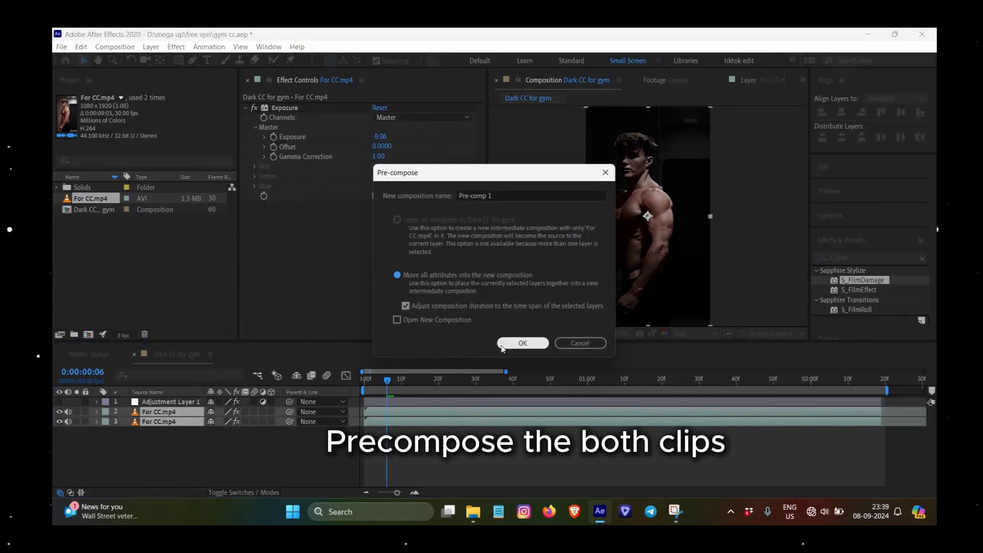
left_click(523, 342)
Apply S_FilmDamage to Pre-comp 1 and zero its stain and scratch damage, leaving the flicker
left_click_drag(859, 283, 517, 417)
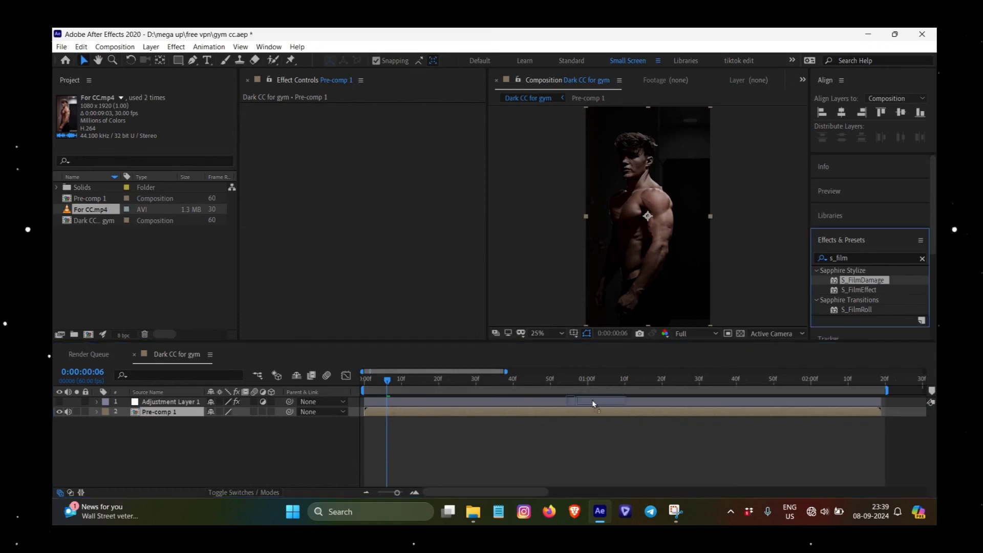
scroll(398, 278, "down", 3)
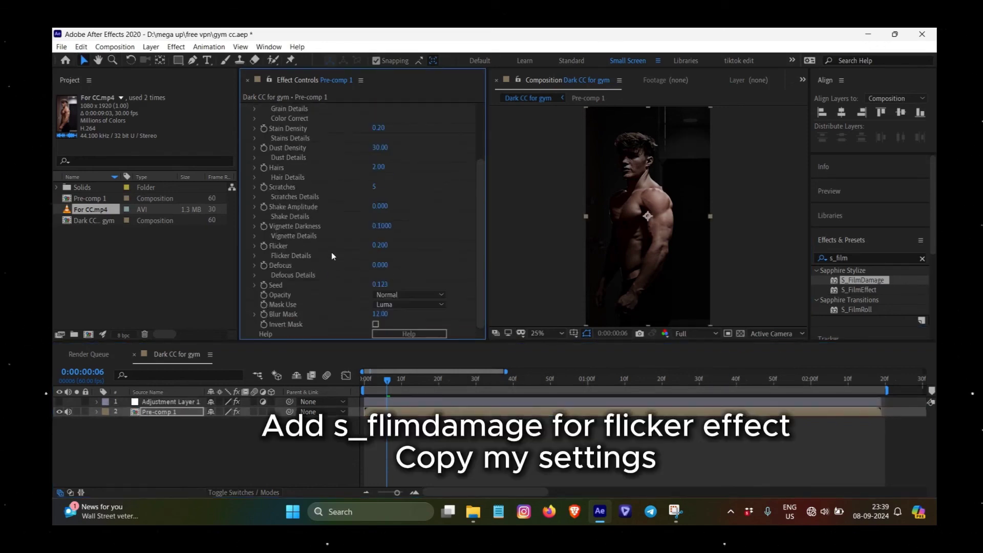
scroll(378, 188, "up", 3)
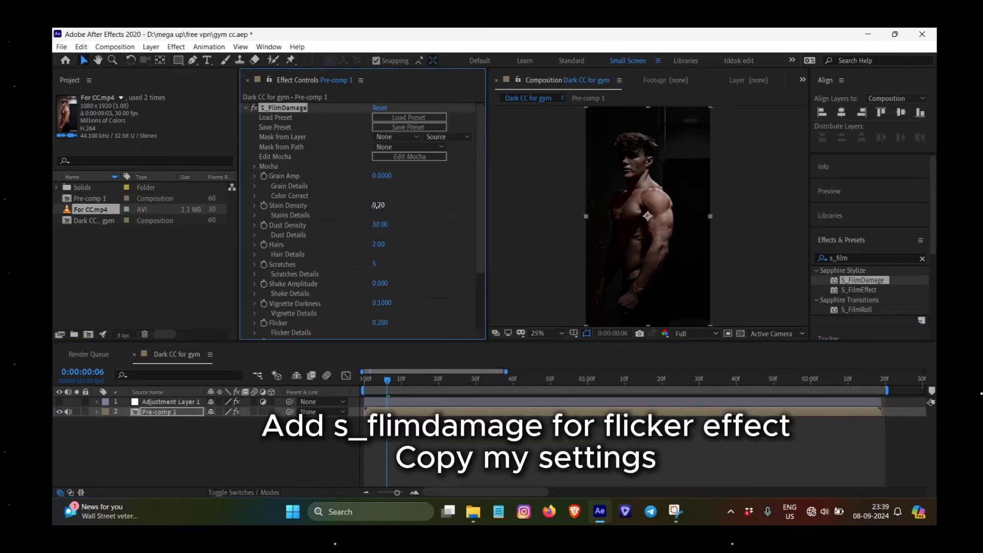
left_click_drag(378, 205, 369, 205)
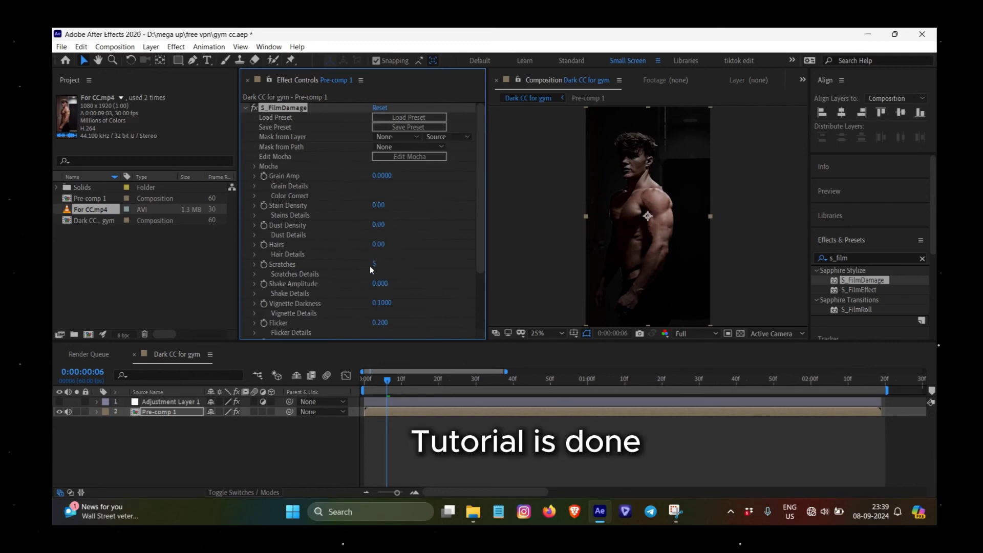
left_click_drag(371, 266, 361, 264)
scroll(373, 269, "down", 2)
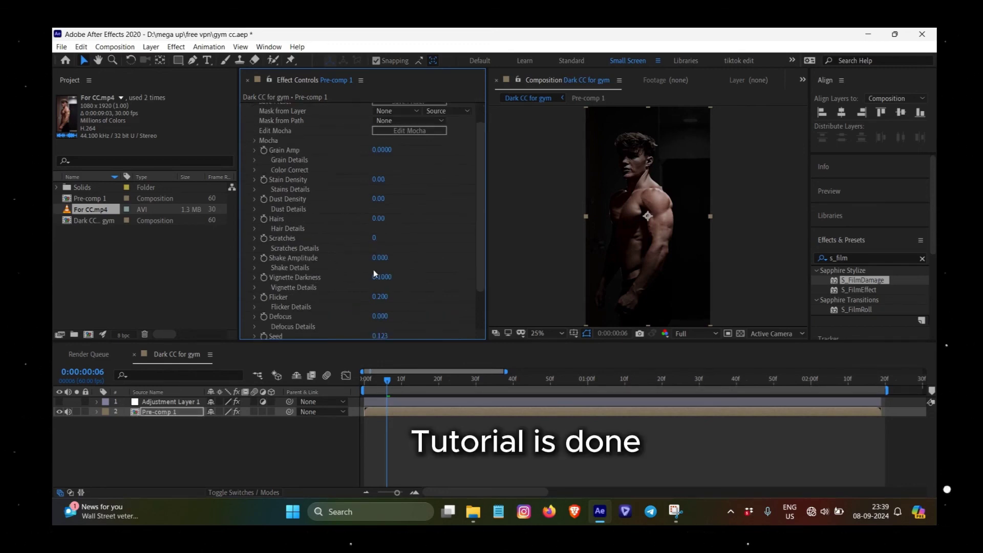
scroll(388, 291, "down", 2)
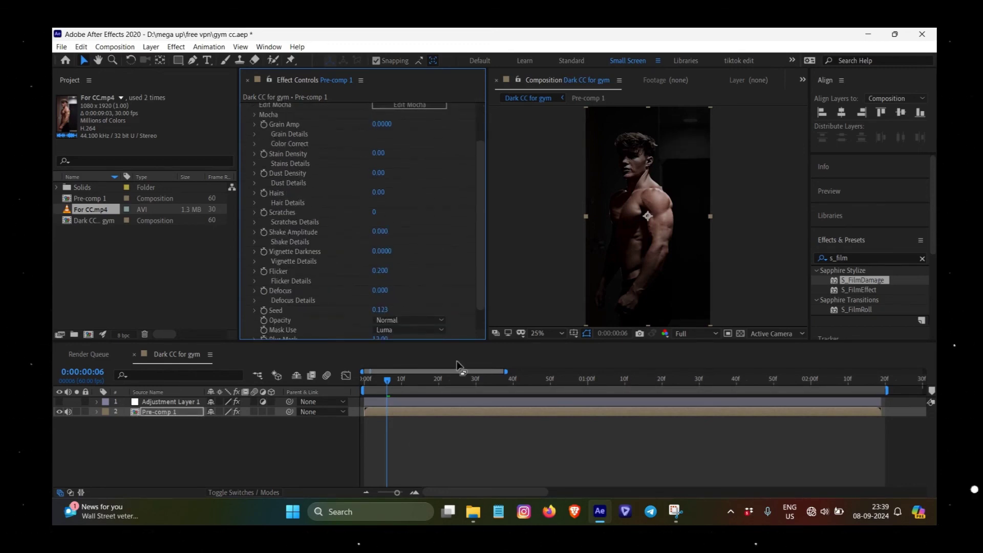
Save the project and preview the finished clip from the start
left_click_drag(388, 381, 580, 384)
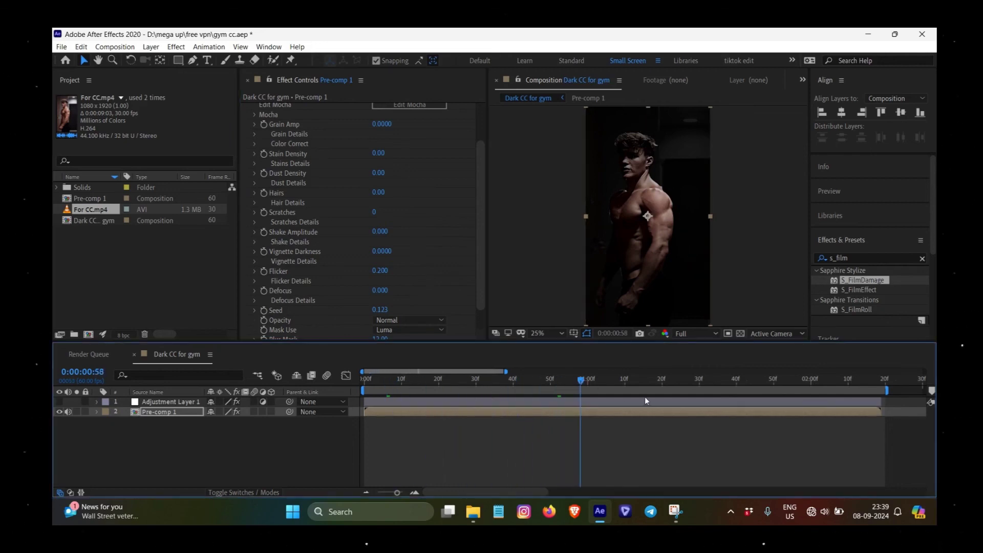
key("ctrl+s")
key("Home")
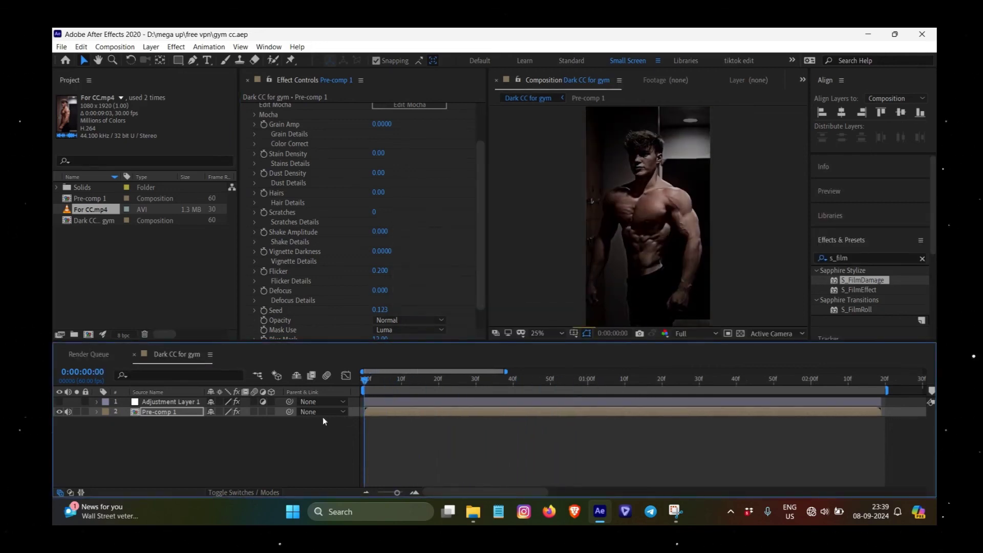
key("space")
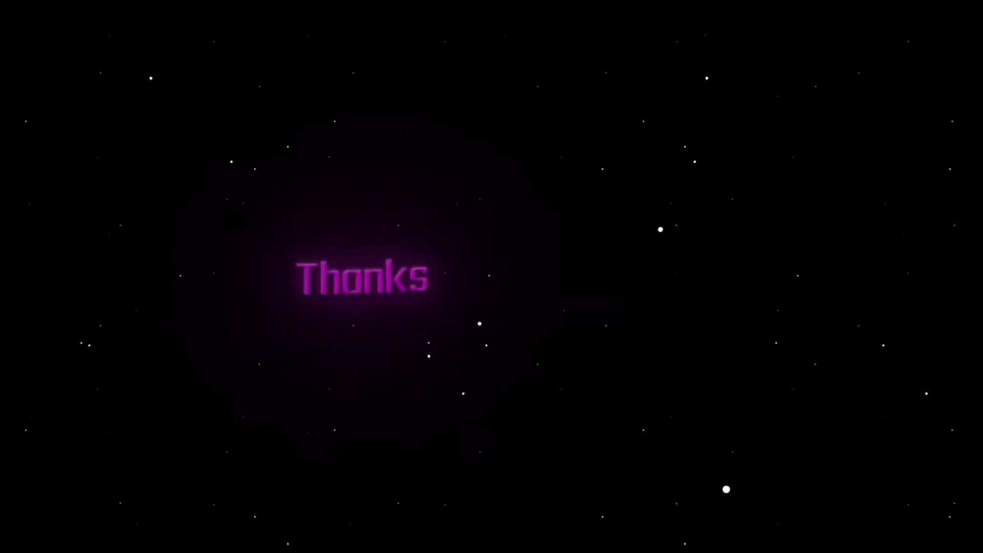